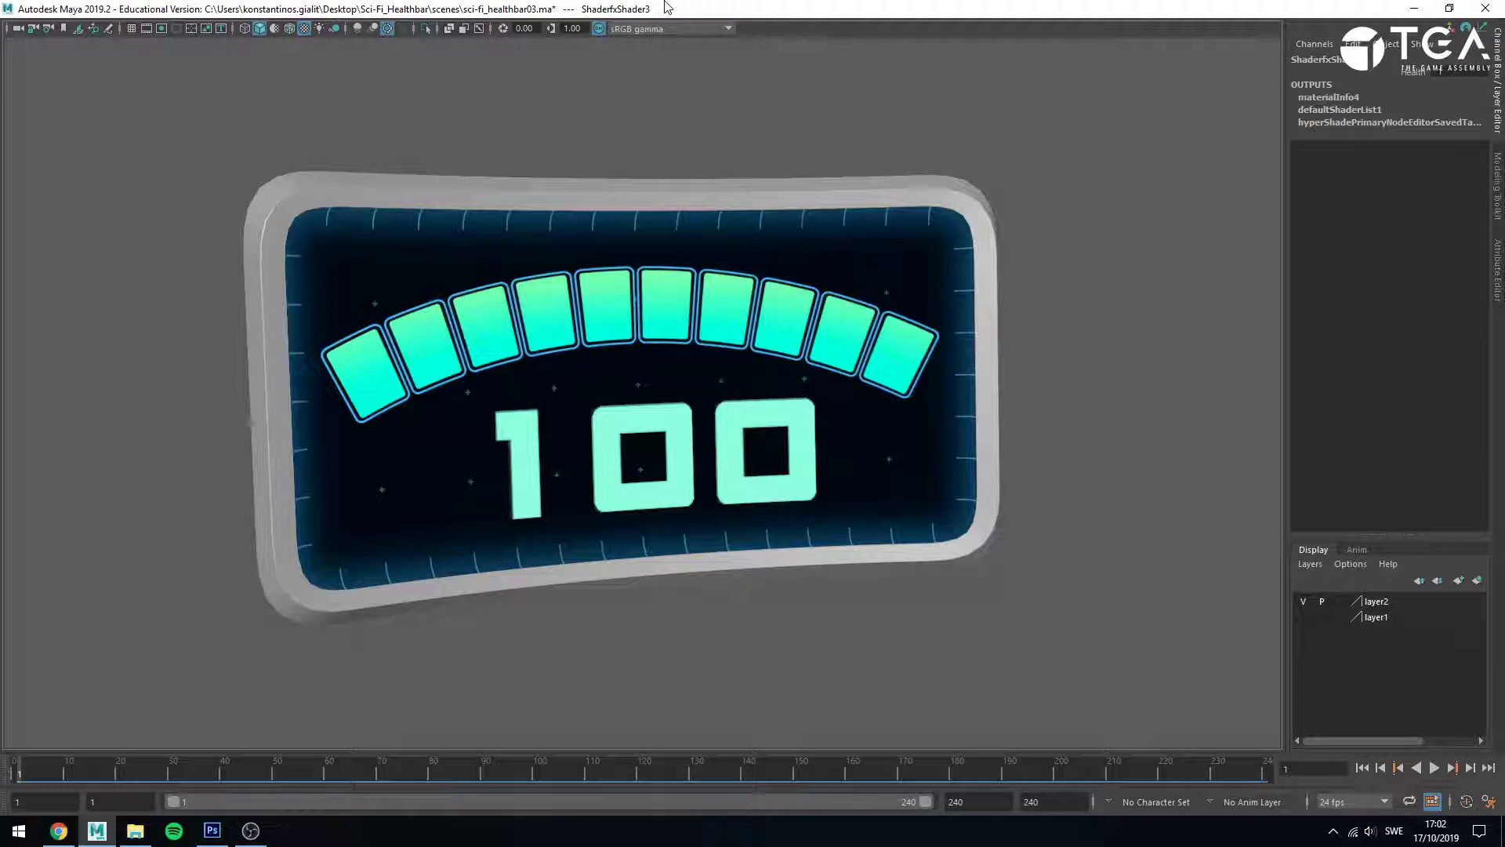
- Select pCube1 and load the ShaderfxShader1 material's attributes in the Attribute Editor
{"action": "left_click", "coordinate": [1498, 306]}
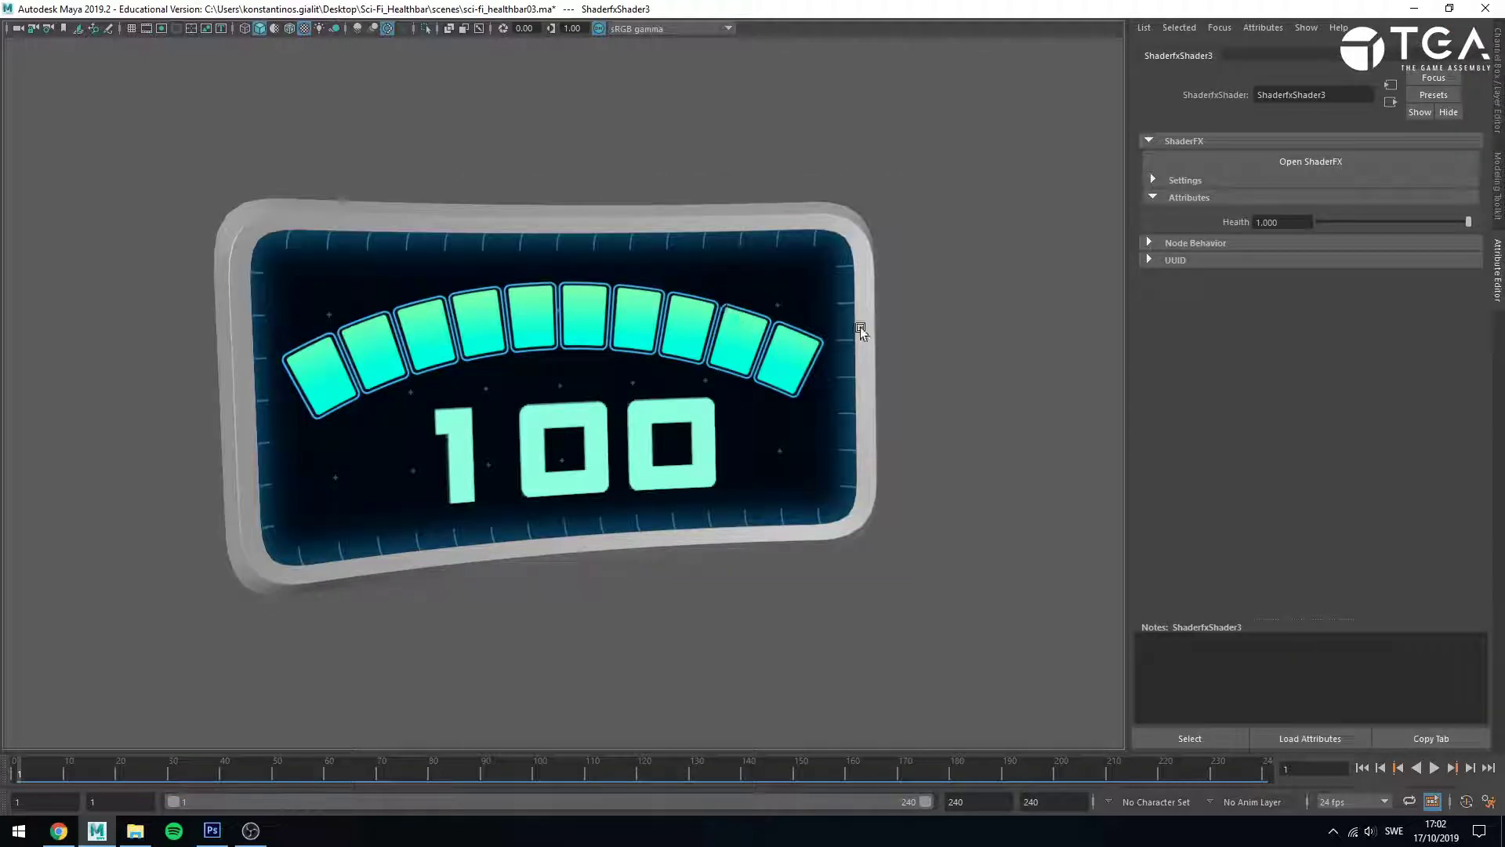
{"action": "left_click", "coordinate": [843, 263]}
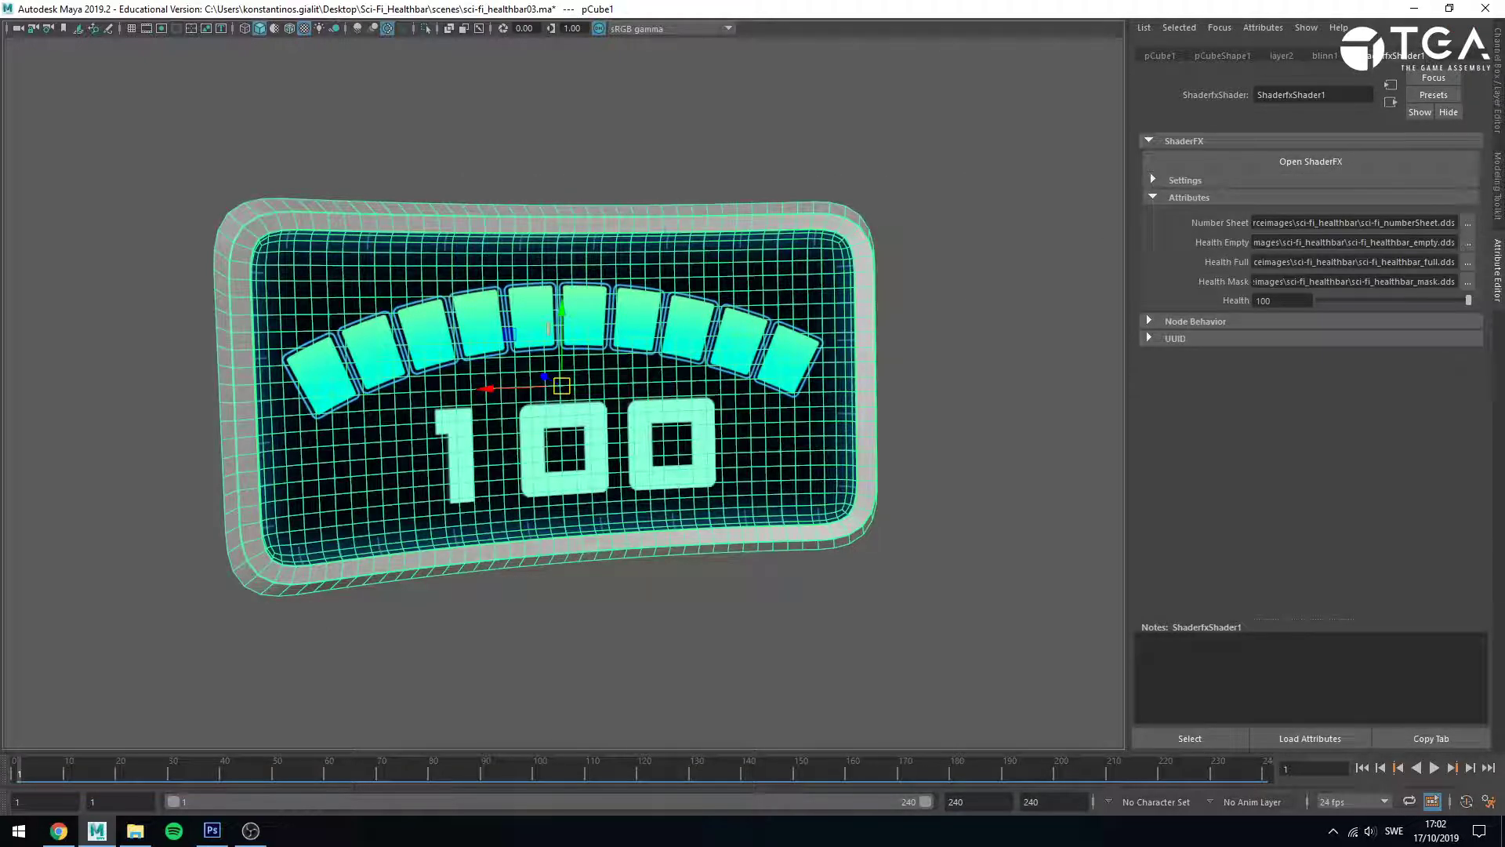
{"action": "left_click", "coordinate": [1191, 739]}
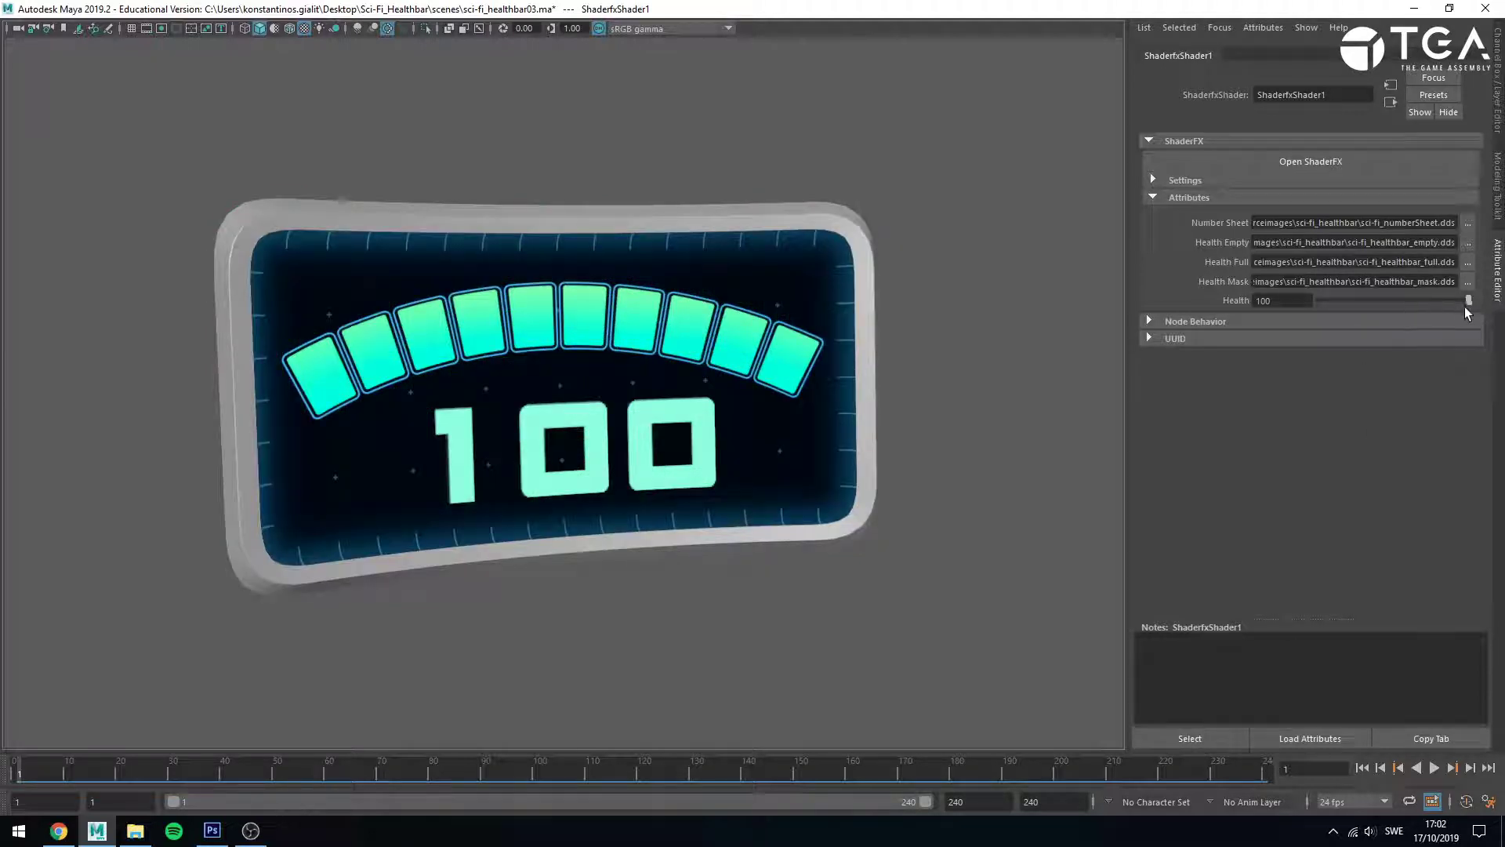
- Lower Health to 47 and again to watch the bar's segments drain
{"action": "mouse_move", "coordinate": [1469, 301]}
{"action": "left_mouse_down"}
{"action": "mouse_move", "coordinate": [1322, 300]}
{"action": "mouse_move", "coordinate": [1470, 301]}
{"action": "mouse_move", "coordinate": [1354, 318]}
{"action": "mouse_move", "coordinate": [1476, 294]}
{"action": "left_mouse_up"}
{"action": "mouse_move", "coordinate": [967, 326]}
{"action": "right_mouse_down", "text": "alt"}
{"action": "mouse_move", "coordinate": [821, 310]}
{"action": "mouse_move", "coordinate": [837, 326]}
{"action": "mouse_move", "coordinate": [789, 400]}
{"action": "mouse_move", "coordinate": [553, 400]}
{"action": "right_mouse_up", "text": "alt"}
{"action": "mouse_move", "coordinate": [554, 400]}
{"action": "middle_mouse_down", "text": "alt"}
{"action": "mouse_move", "coordinate": [313, 538]}
{"action": "mouse_move", "coordinate": [345, 47]}
{"action": "mouse_move", "coordinate": [295, 115]}
{"action": "mouse_move", "coordinate": [281, 354]}
{"action": "mouse_move", "coordinate": [286, 544]}
{"action": "mouse_move", "coordinate": [299, 538]}
{"action": "mouse_move", "coordinate": [290, 494]}
{"action": "mouse_move", "coordinate": [326, 471]}
{"action": "mouse_move", "coordinate": [360, 538]}
{"action": "mouse_move", "coordinate": [344, 532]}
{"action": "middle_mouse_up", "text": "alt"}
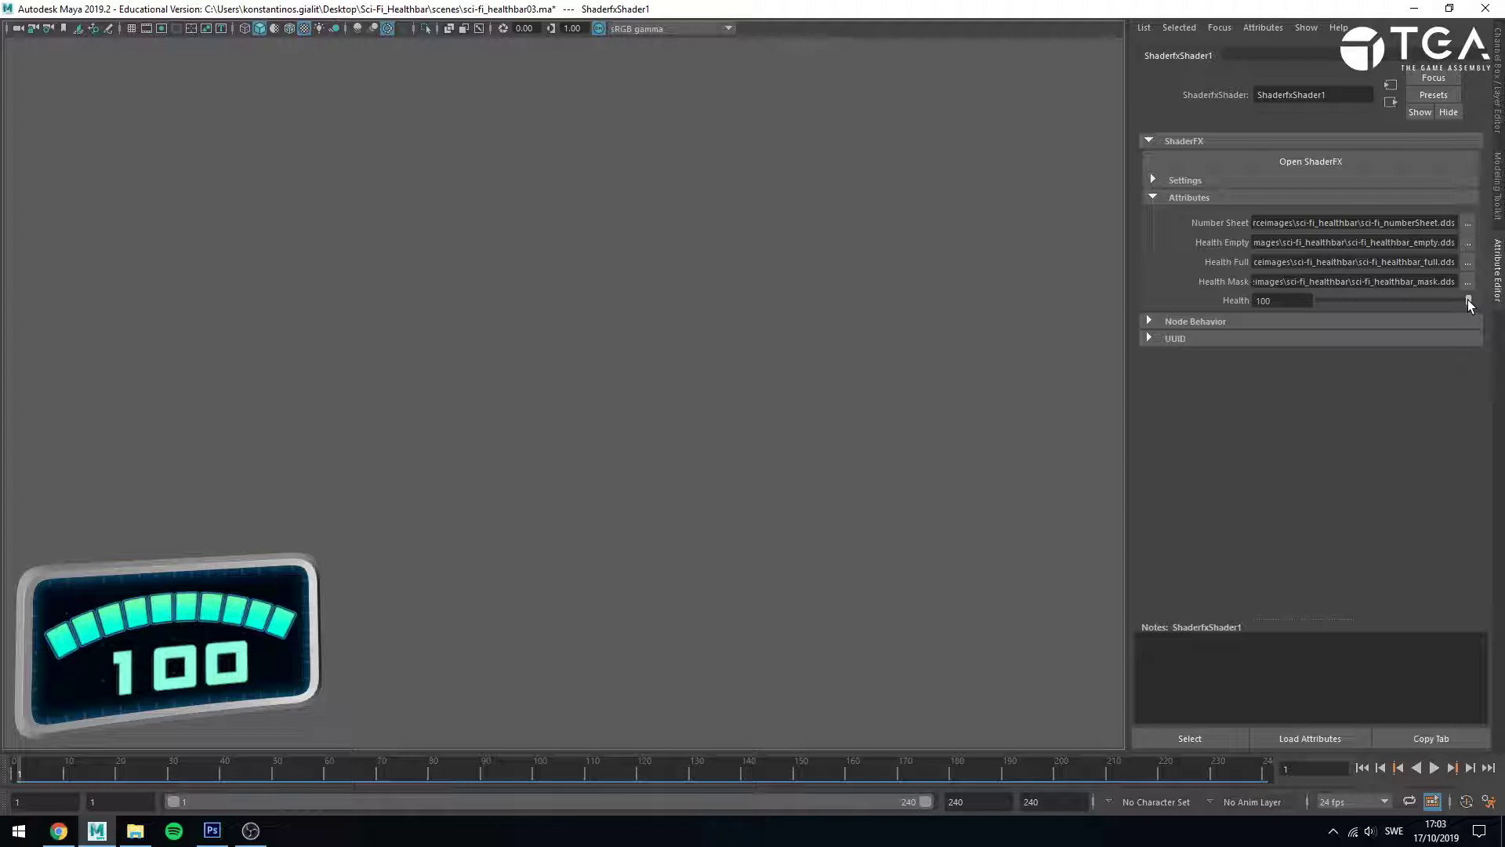
{"action": "mouse_move", "coordinate": [1468, 303]}
{"action": "left_mouse_down"}
{"action": "mouse_move", "coordinate": [1314, 327]}
{"action": "mouse_move", "coordinate": [1473, 307]}
{"action": "left_mouse_up"}
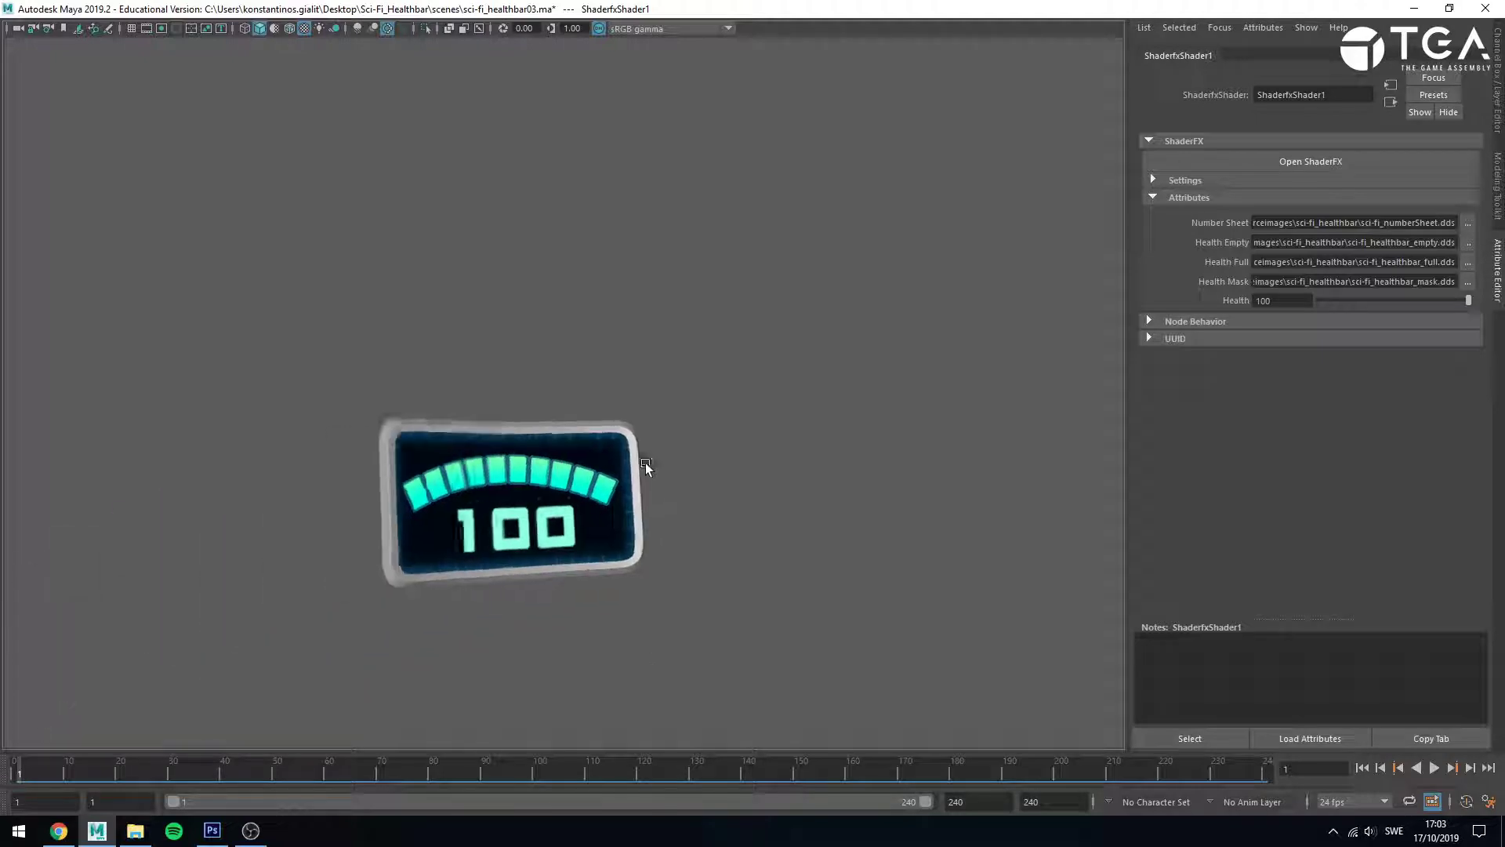
- Frame the health bar to fill the view and drag Health from 100 down to 61
{"action": "key", "text": "f"}
{"action": "mouse_move", "coordinate": [600, 430]}
{"action": "left_mouse_down", "text": "alt"}
{"action": "mouse_move", "coordinate": [811, 454]}
{"action": "mouse_move", "coordinate": [690, 486]}
{"action": "left_mouse_up", "text": "alt"}
{"action": "middle_click_drag", "start_coordinate": [690, 486], "coordinate": [766, 430], "text": "alt"}
{"action": "left_click_drag", "start_coordinate": [766, 431], "coordinate": [393, 448], "text": "alt"}
{"action": "right_click_drag", "start_coordinate": [392, 449], "coordinate": [839, 382], "text": "alt"}
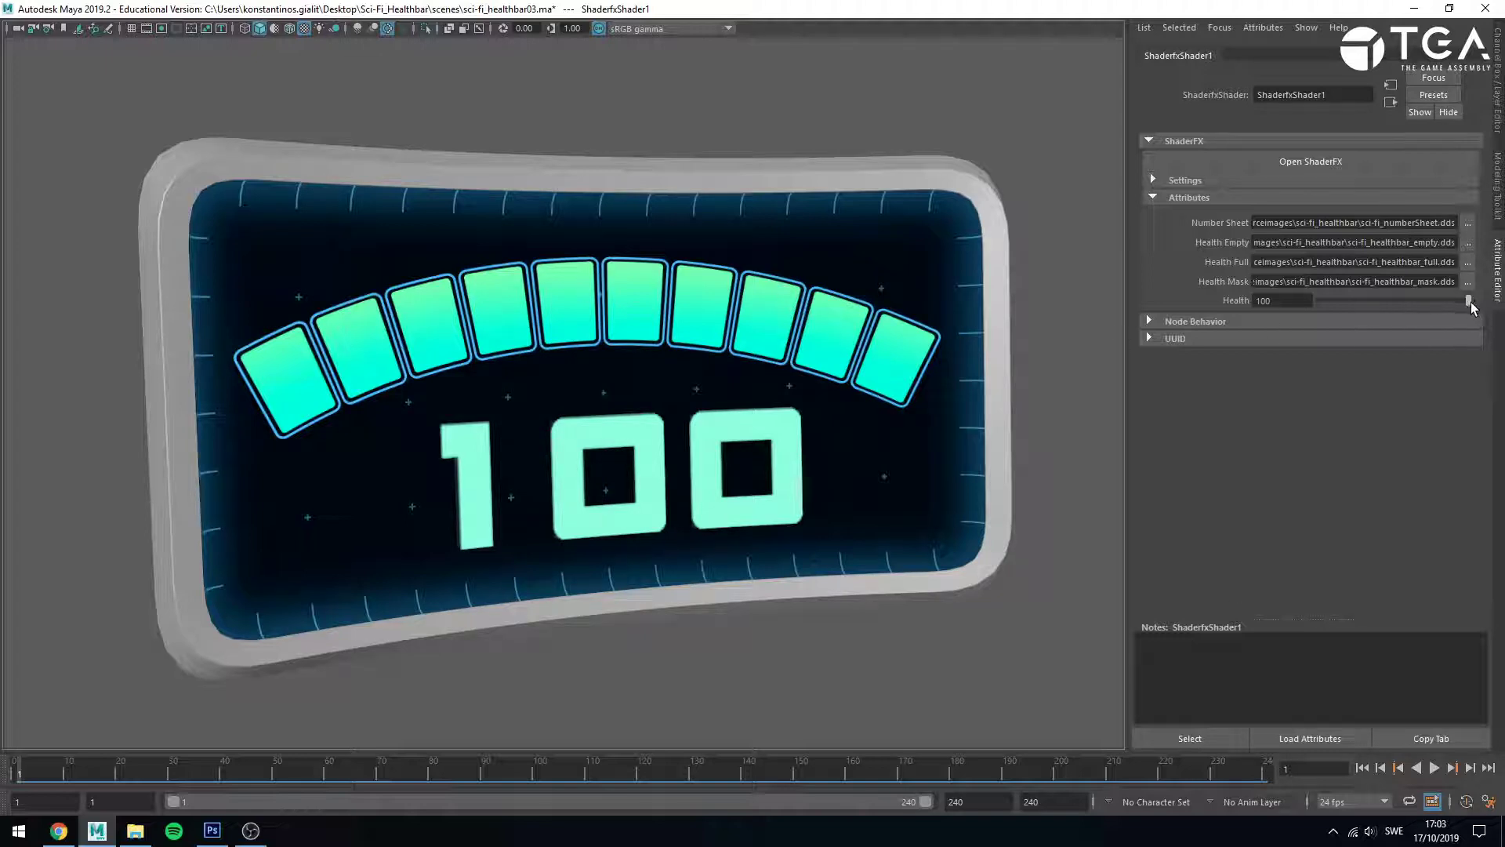
{"action": "mouse_move", "coordinate": [1470, 302]}
{"action": "left_mouse_down"}
{"action": "mouse_move", "coordinate": [1320, 295]}
{"action": "mouse_move", "coordinate": [1469, 303]}
{"action": "left_mouse_up"}
{"action": "left_click", "coordinate": [211, 836]}
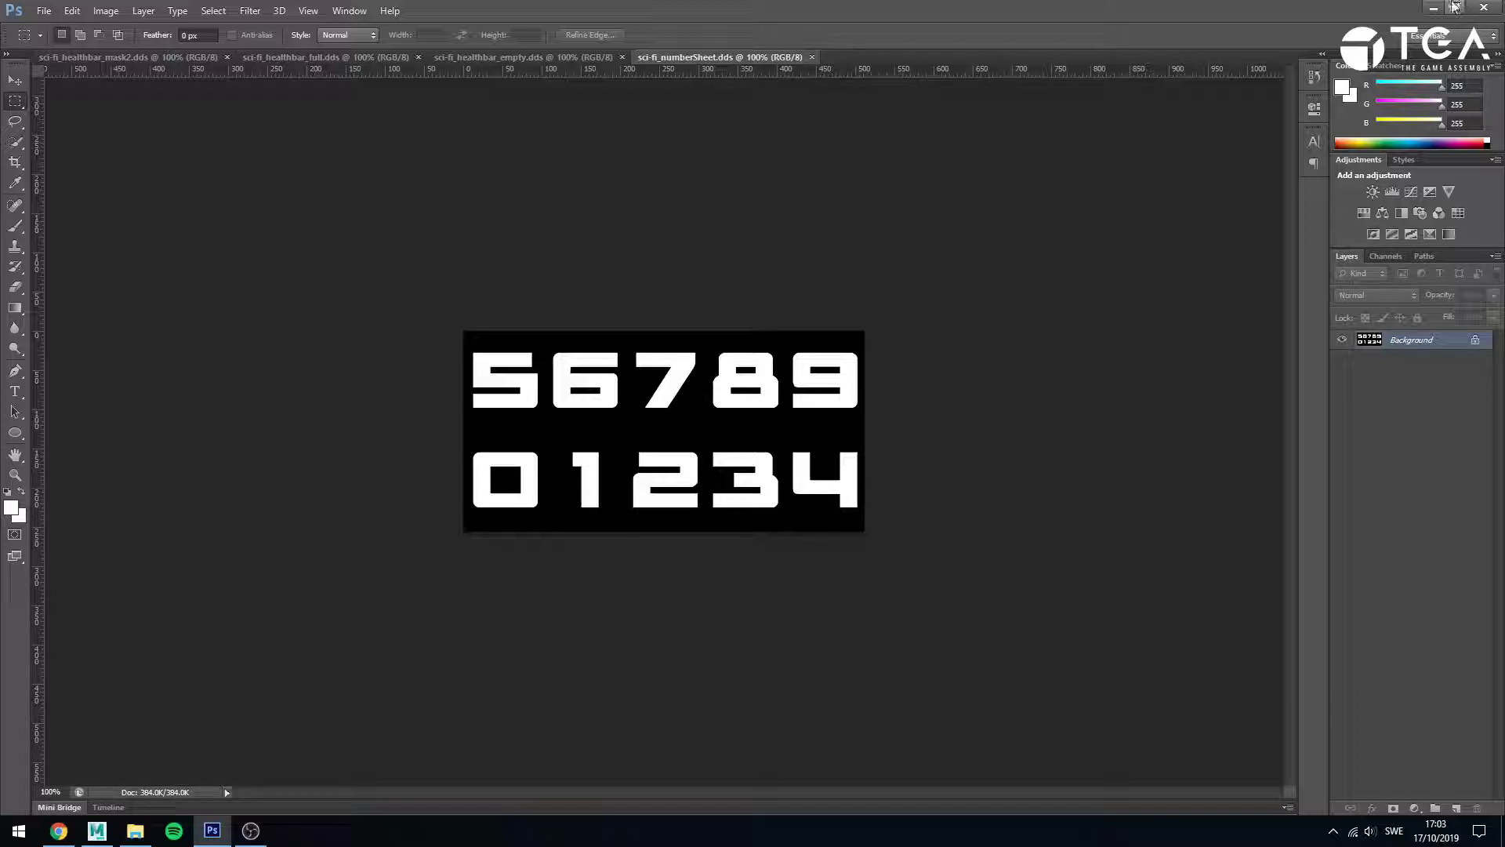
{"action": "left_click", "coordinate": [1434, 8]}
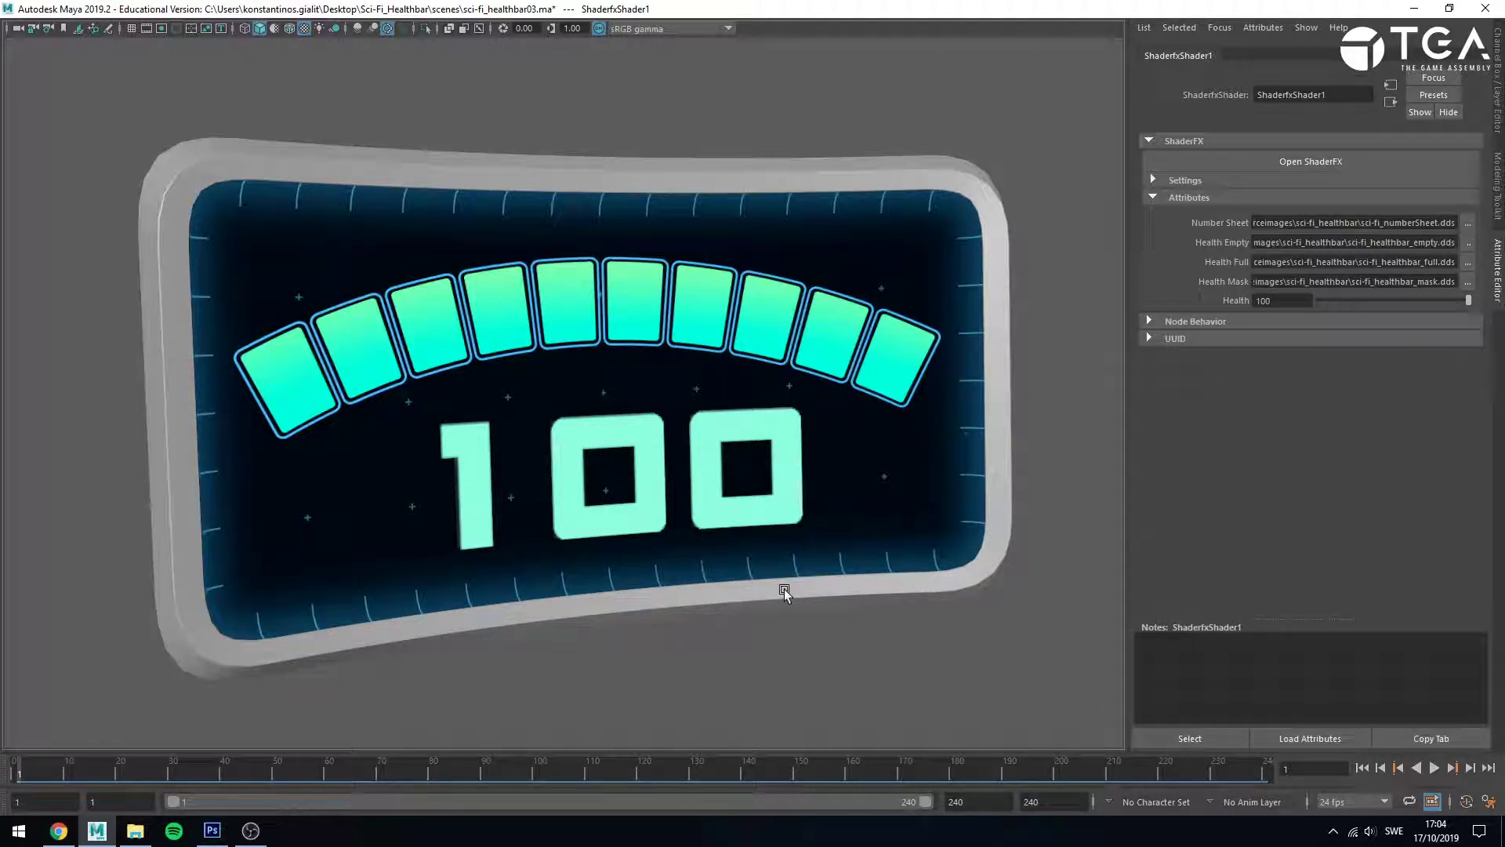
- Hide layer2 with the 100 digits so only layer1 stays visible
{"action": "left_click", "coordinate": [1499, 108]}
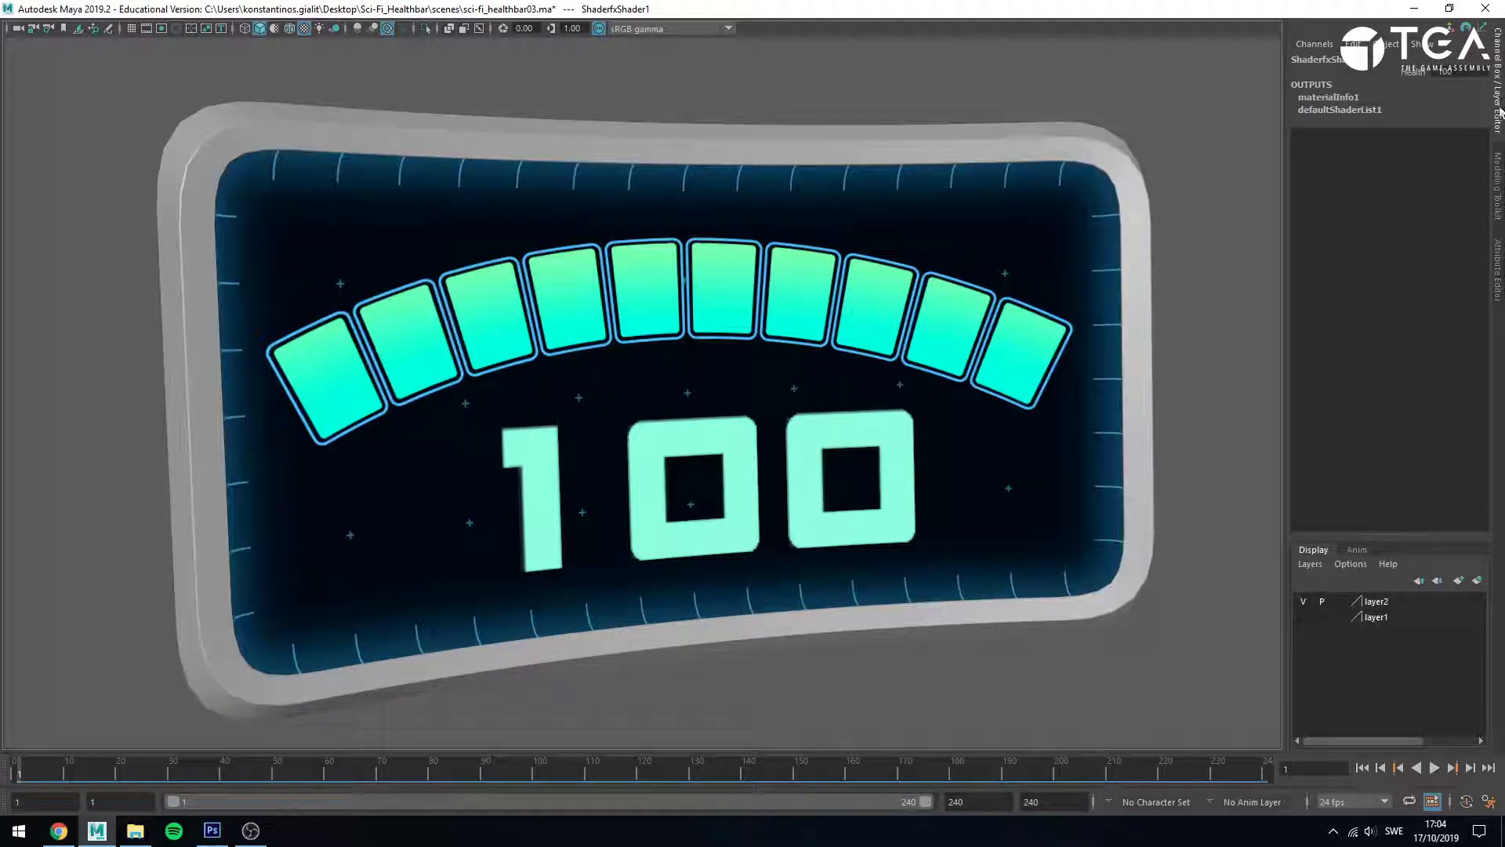
{"action": "left_click", "coordinate": [1305, 616]}
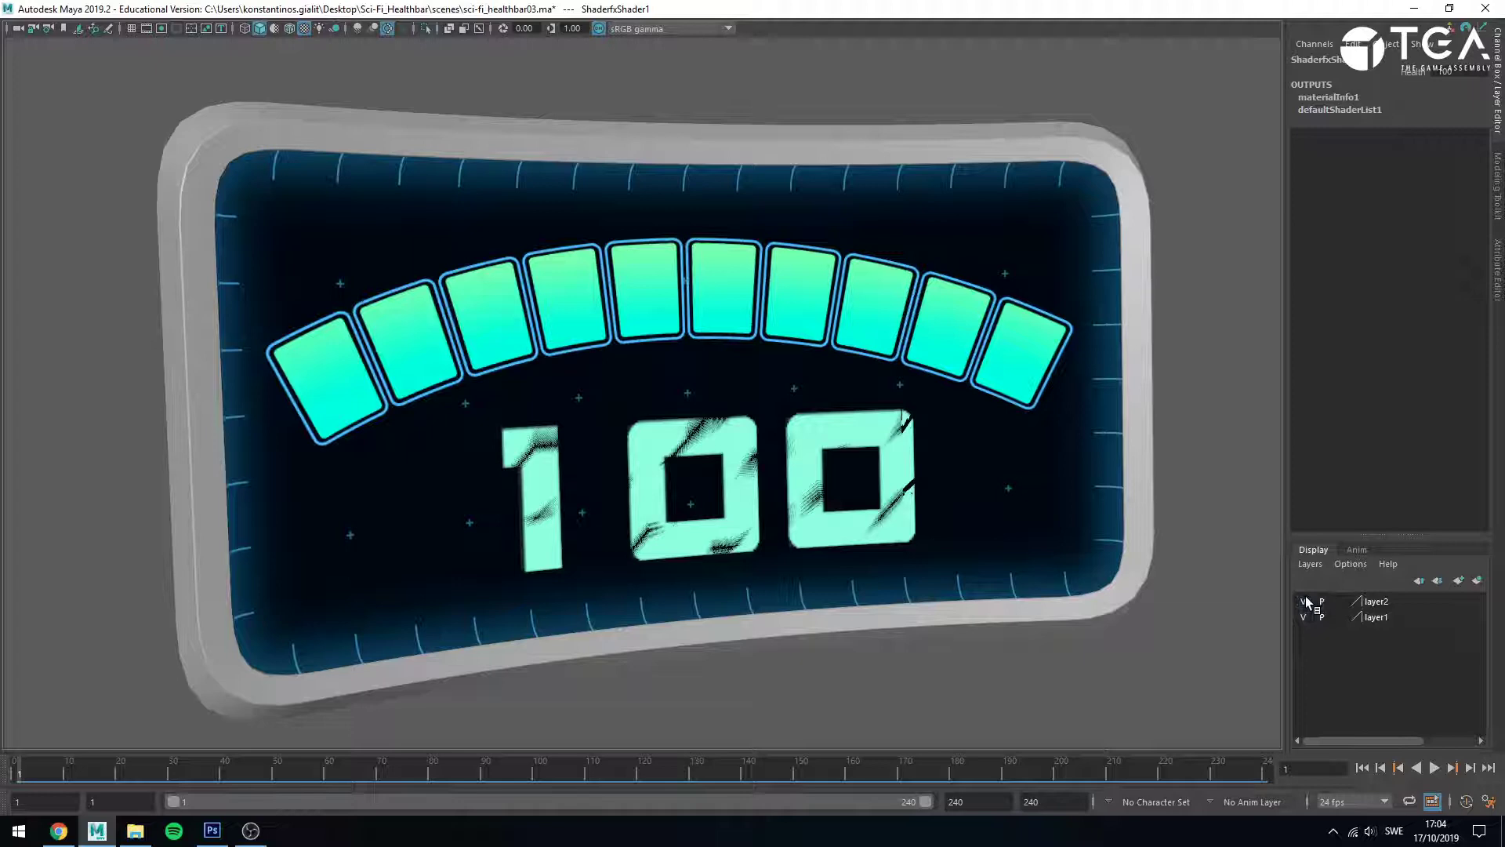
{"action": "left_click", "coordinate": [1304, 602]}
- Select the frame mesh pCube2 and load its ShaderfxShader3 attributes
{"action": "left_click", "coordinate": [1068, 317]}
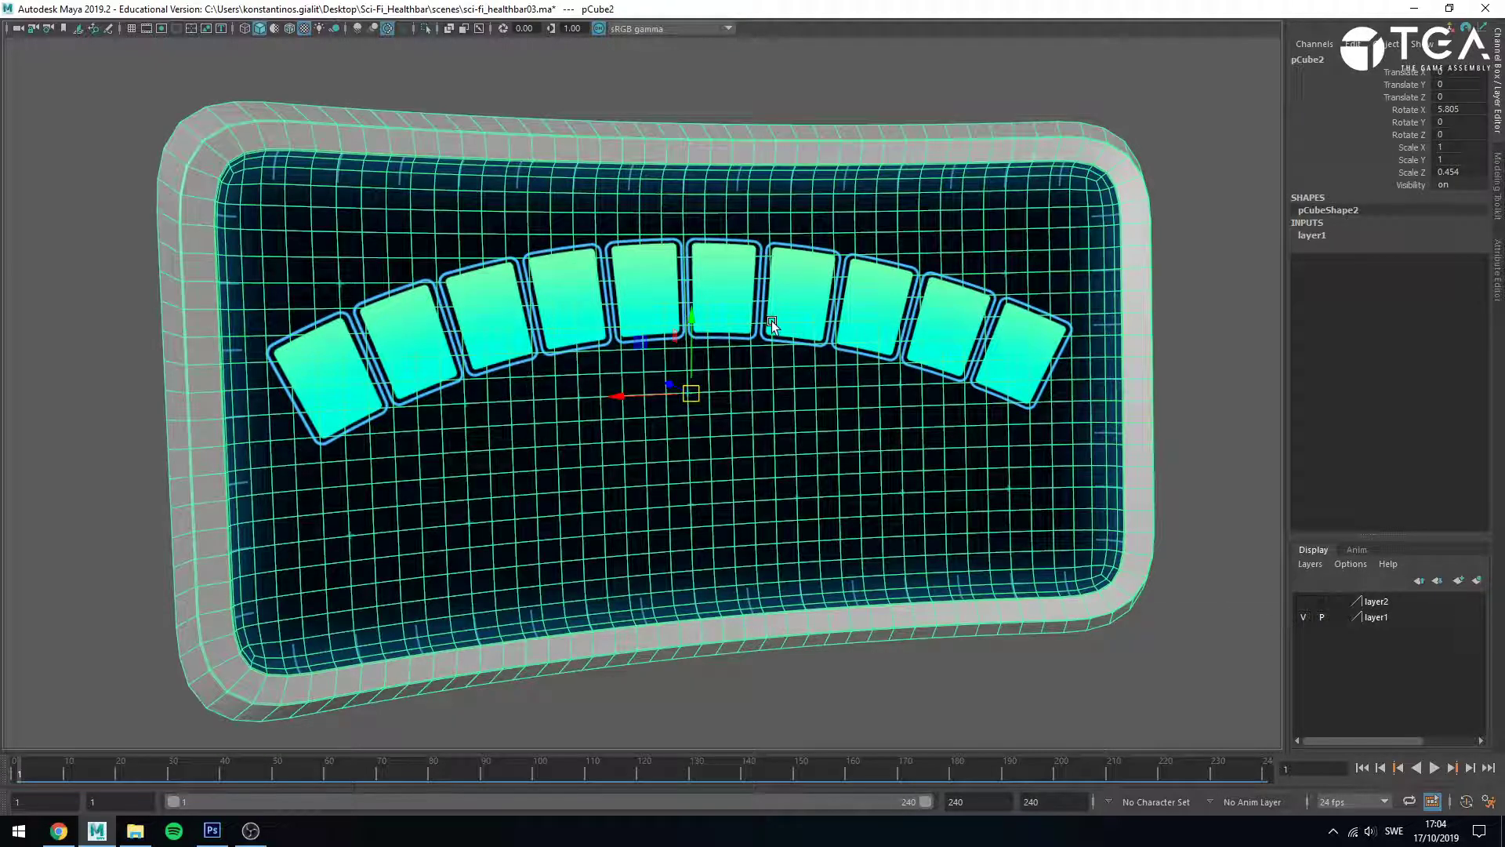
{"action": "left_click", "coordinate": [1499, 270]}
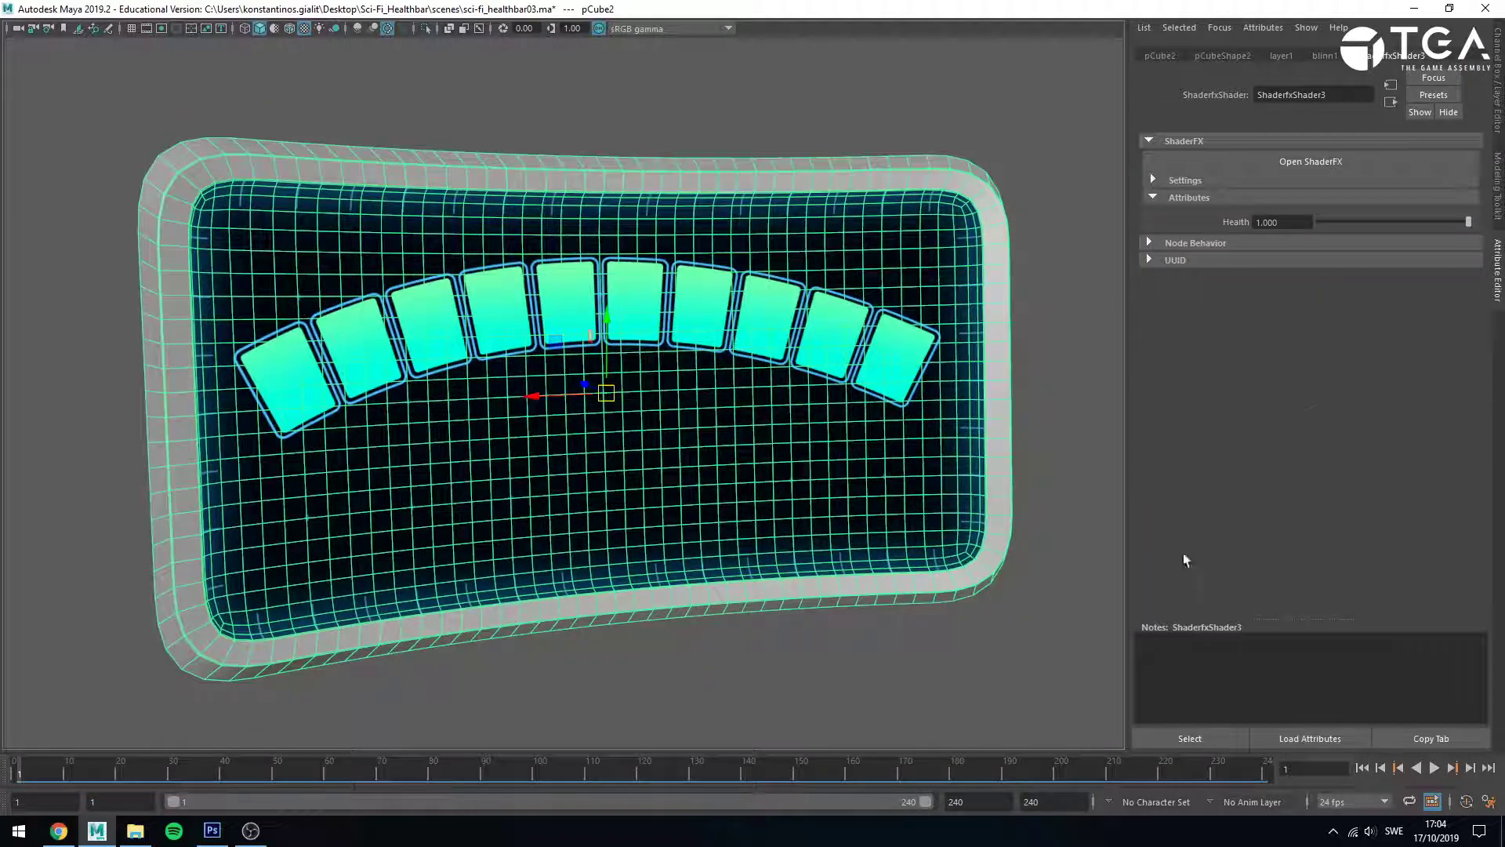
{"action": "left_click", "coordinate": [1220, 737]}
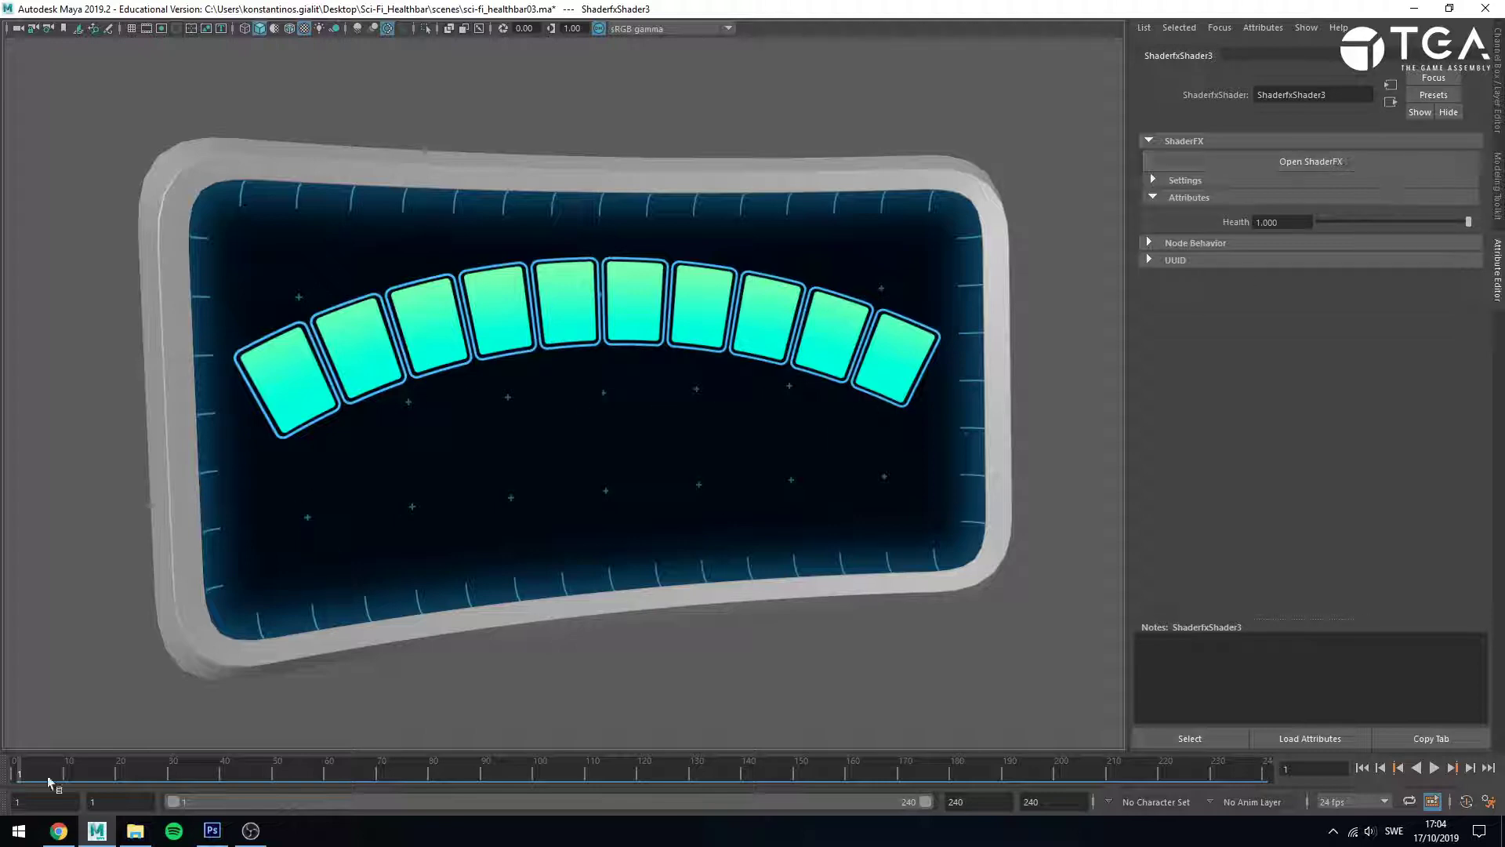
- In Photoshop, close the number sheet and view the full and empty health bar textures
{"action": "left_click", "coordinate": [213, 829]}
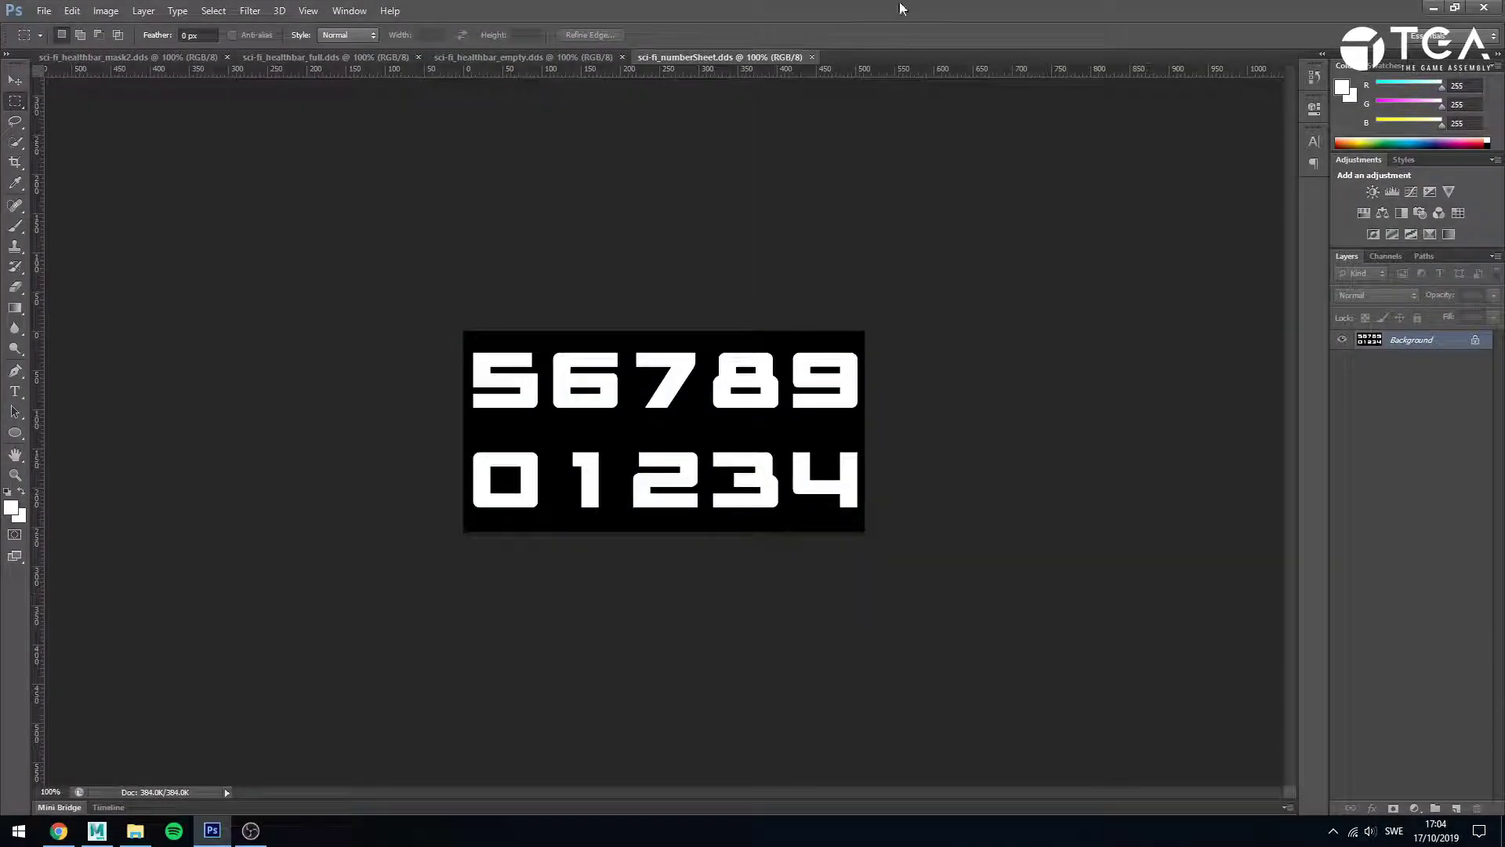
{"action": "left_click", "coordinate": [812, 57]}
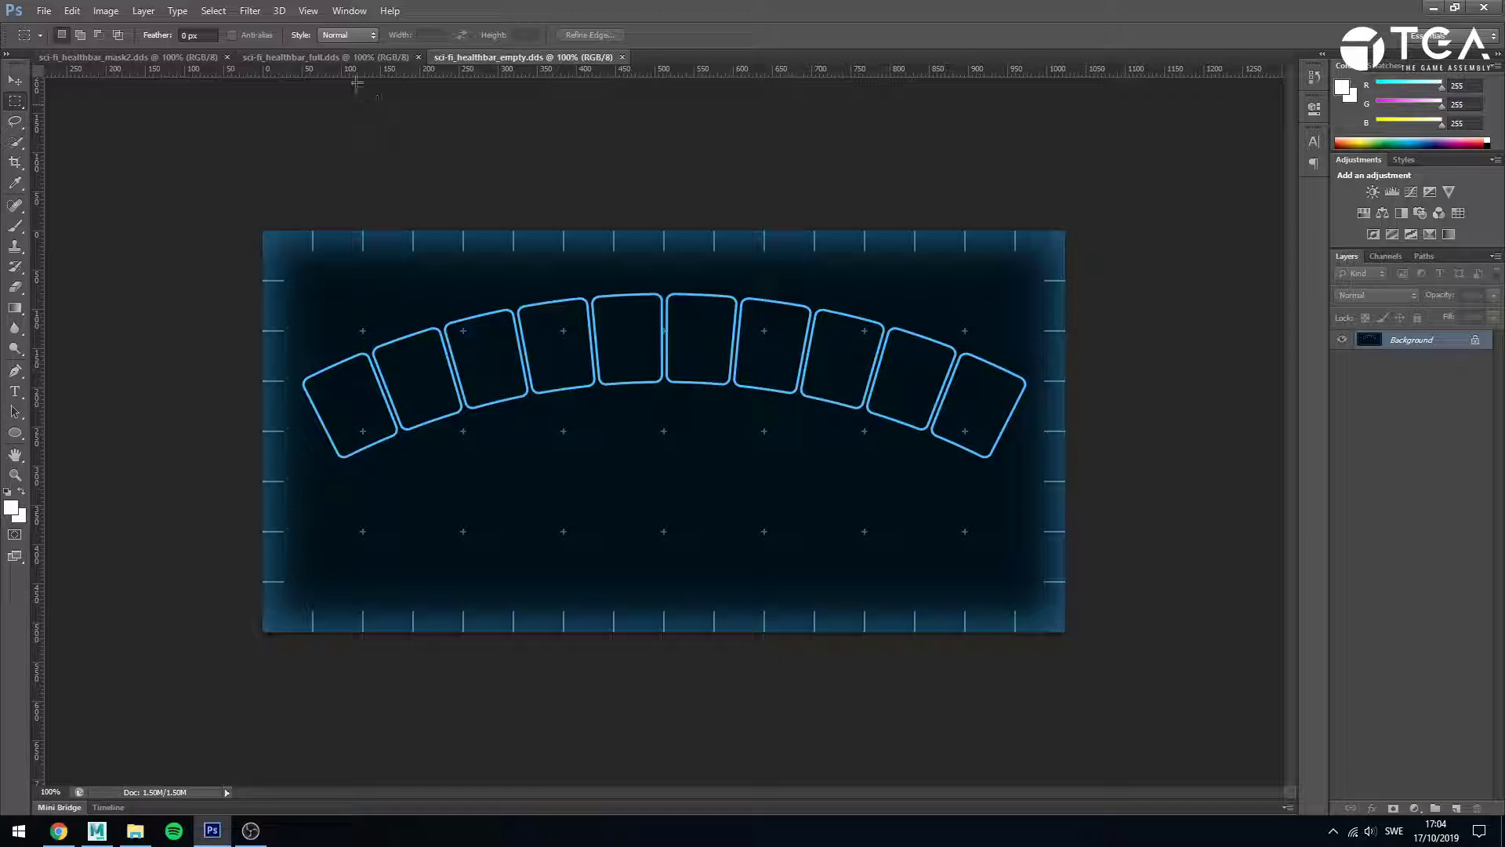
{"action": "left_click", "coordinate": [357, 58]}
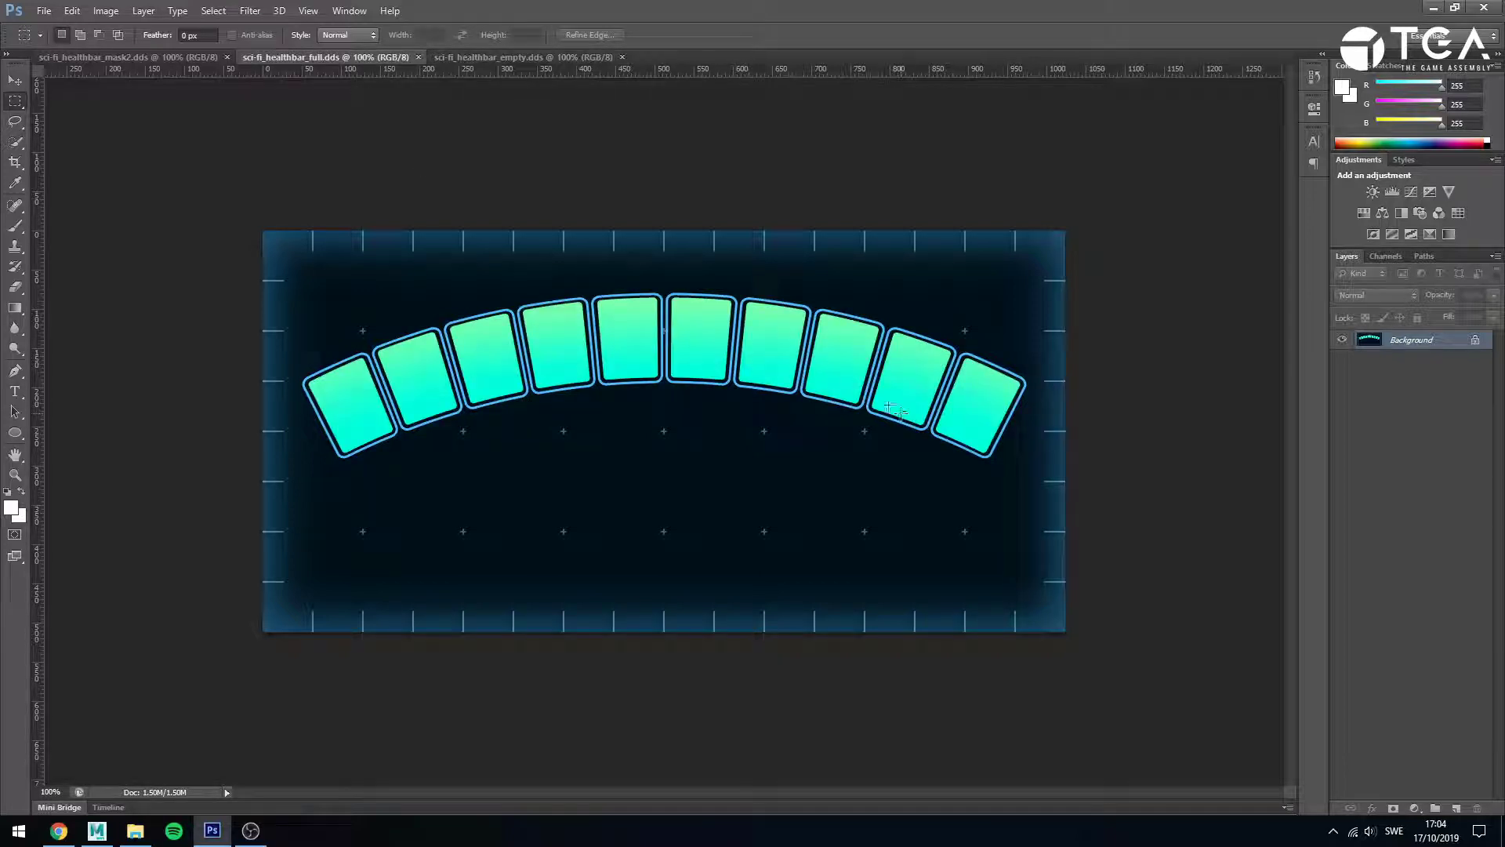
{"action": "left_click", "coordinate": [470, 57]}
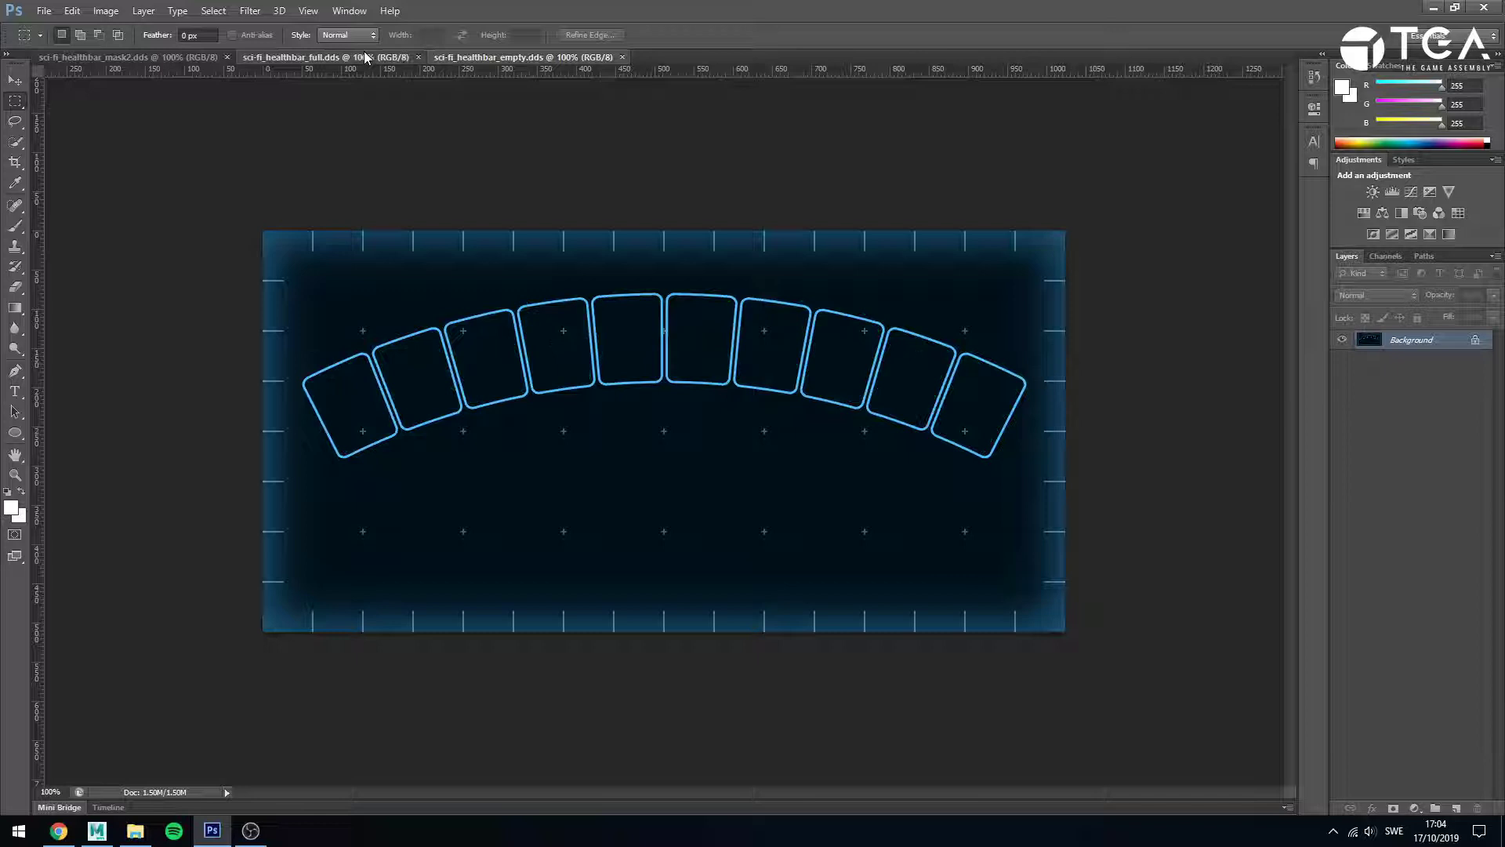
- Compare the full and empty textures, then display the grayscale sci-fi_healthbar_mask2.dds
{"action": "left_click", "coordinate": [365, 57]}
{"action": "left_click", "coordinate": [463, 57]}
{"action": "left_click", "coordinate": [385, 57]}
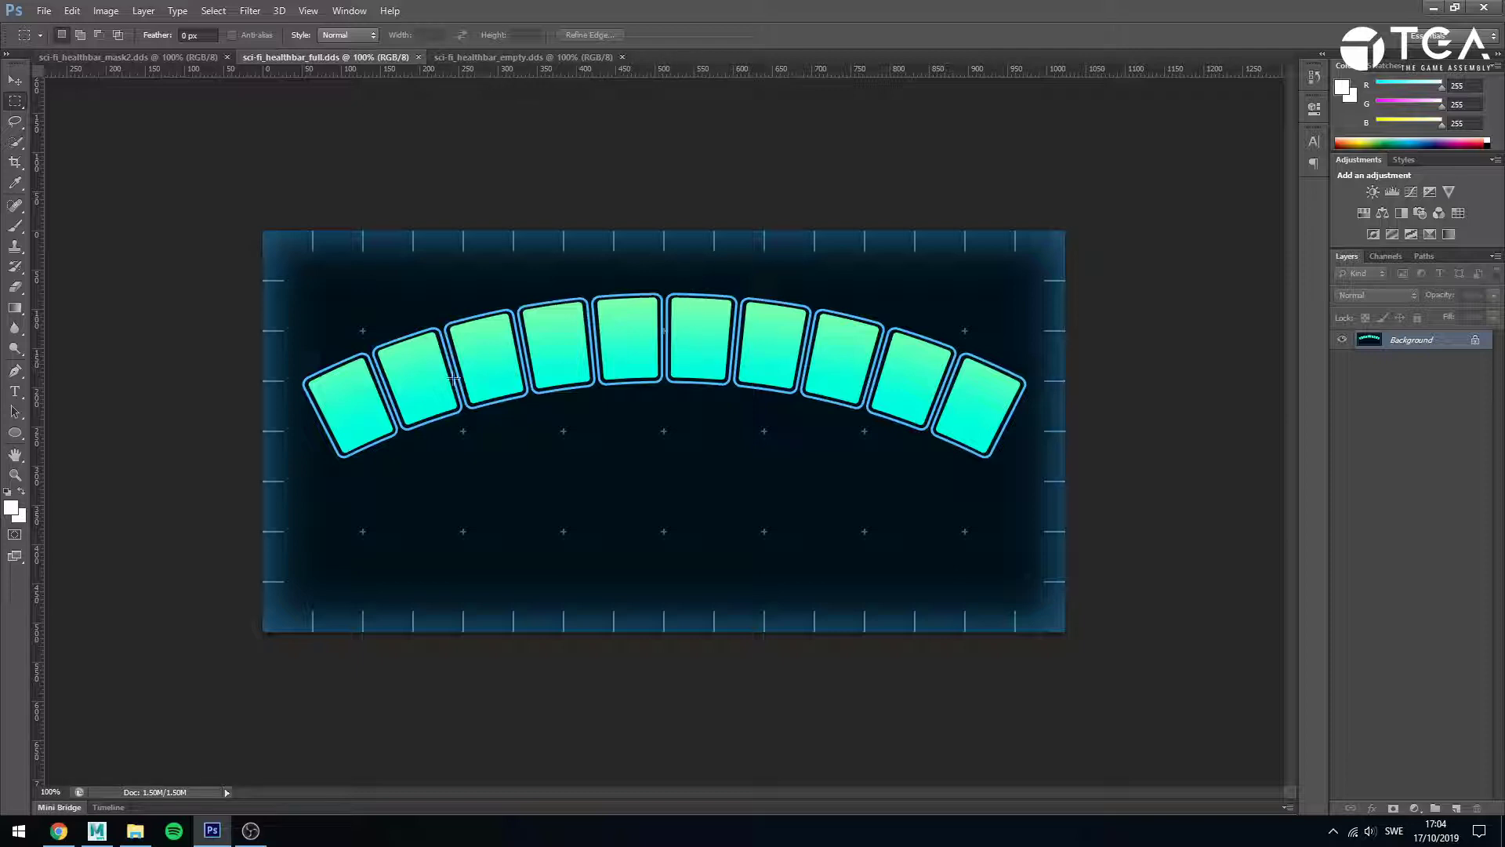
{"action": "left_click", "coordinate": [528, 56]}
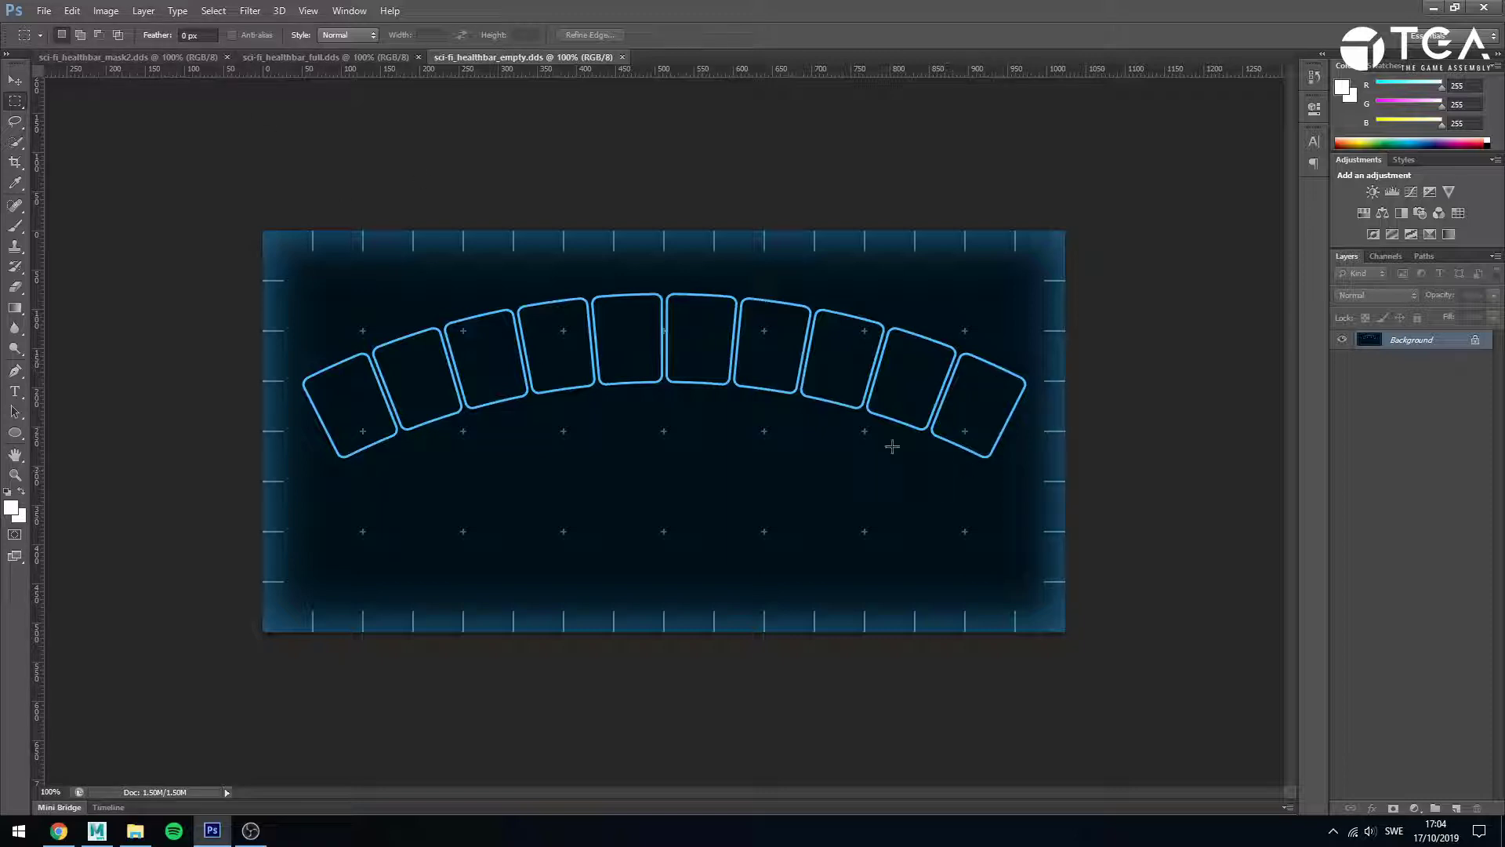
{"action": "left_click", "coordinate": [365, 57]}
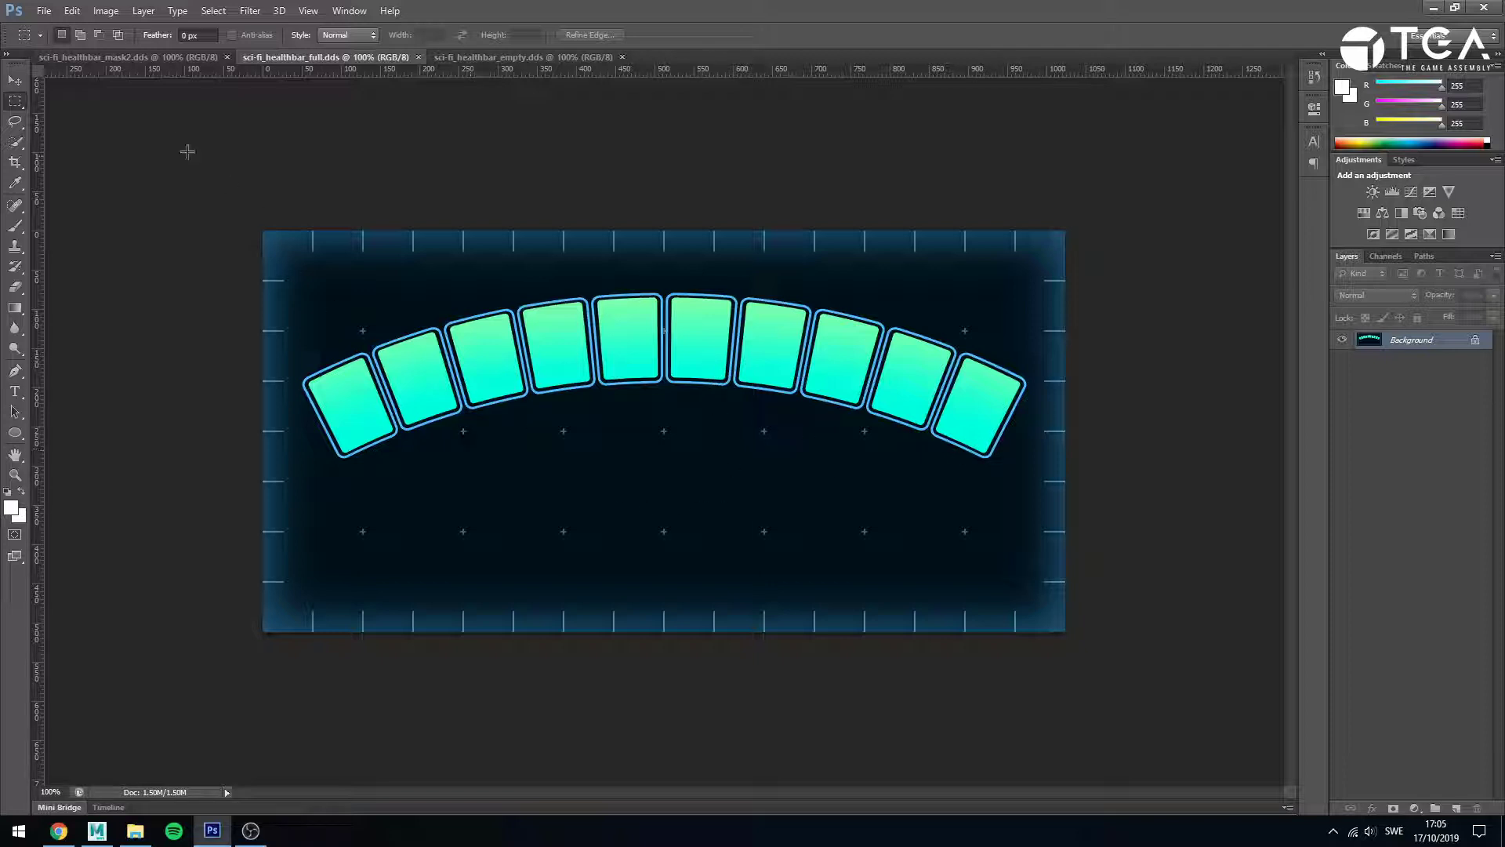
{"action": "left_click", "coordinate": [176, 58]}
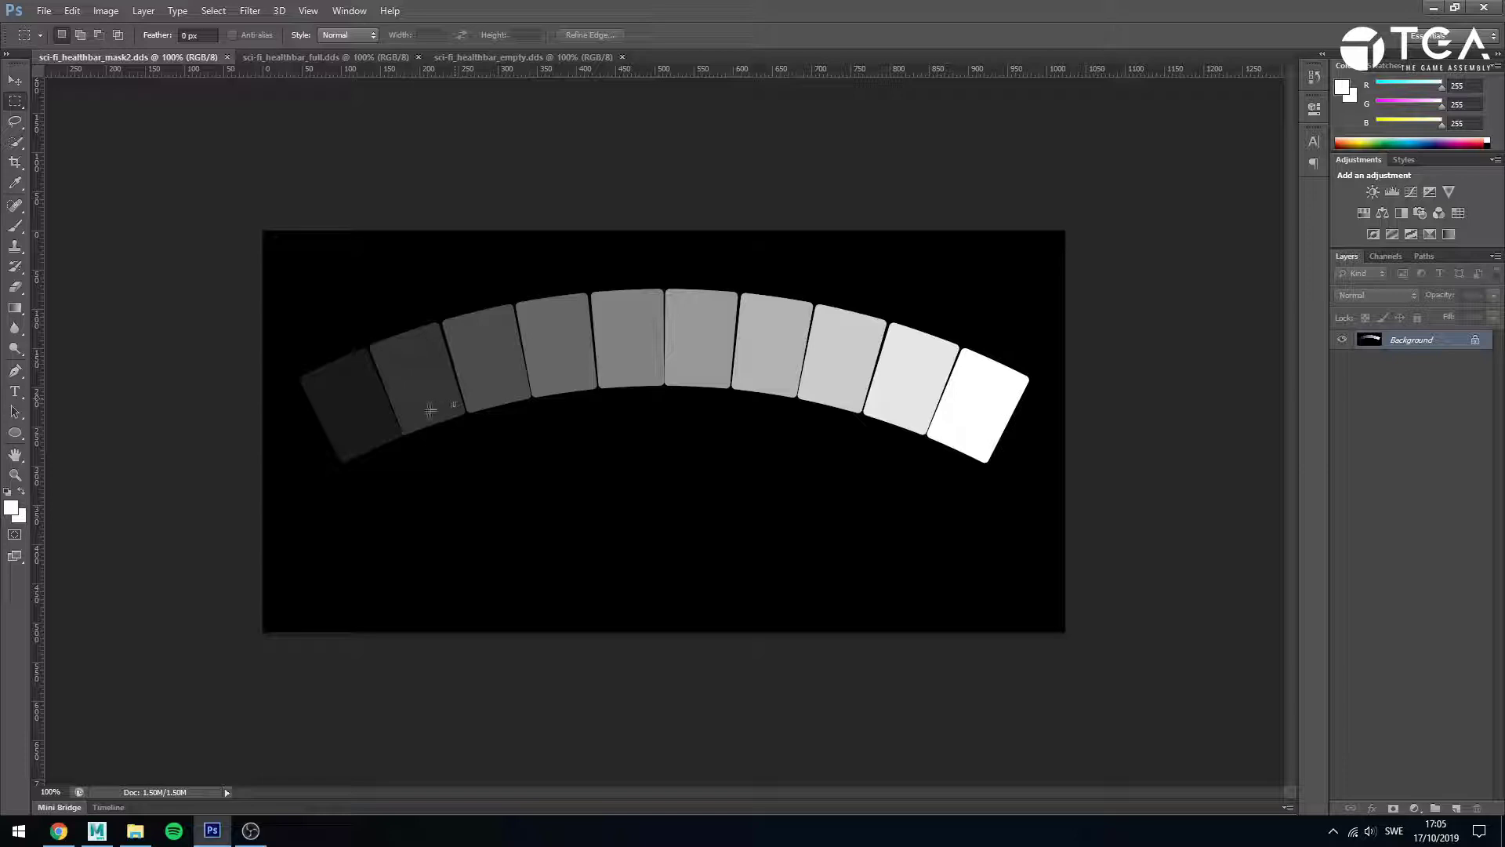
- Open the foreground Color Picker and sample the mask cards from dark grey toward white
{"action": "left_click", "coordinate": [11, 507]}
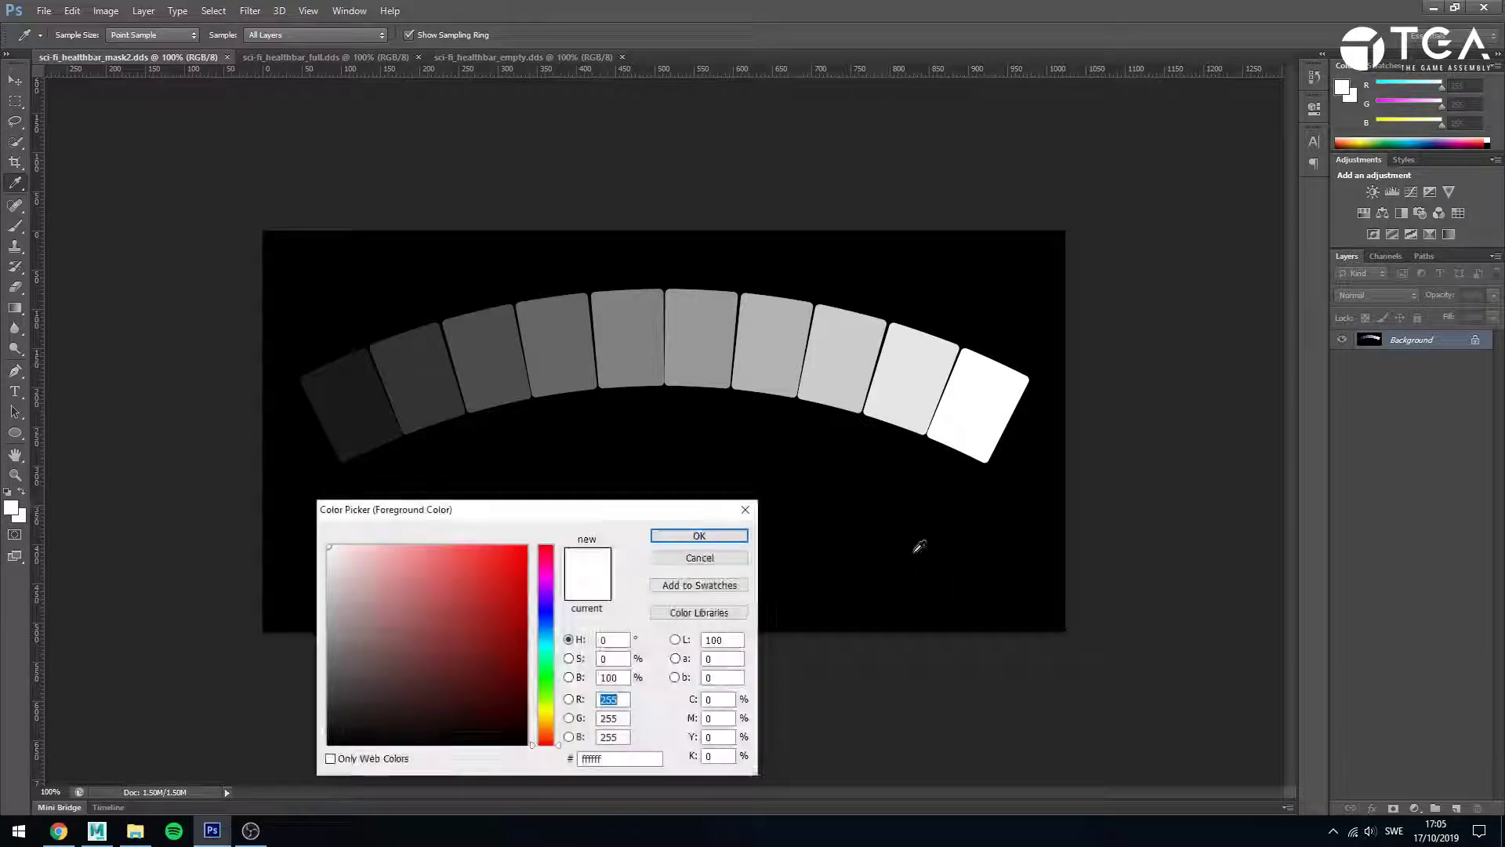
{"action": "left_click", "coordinate": [919, 547]}
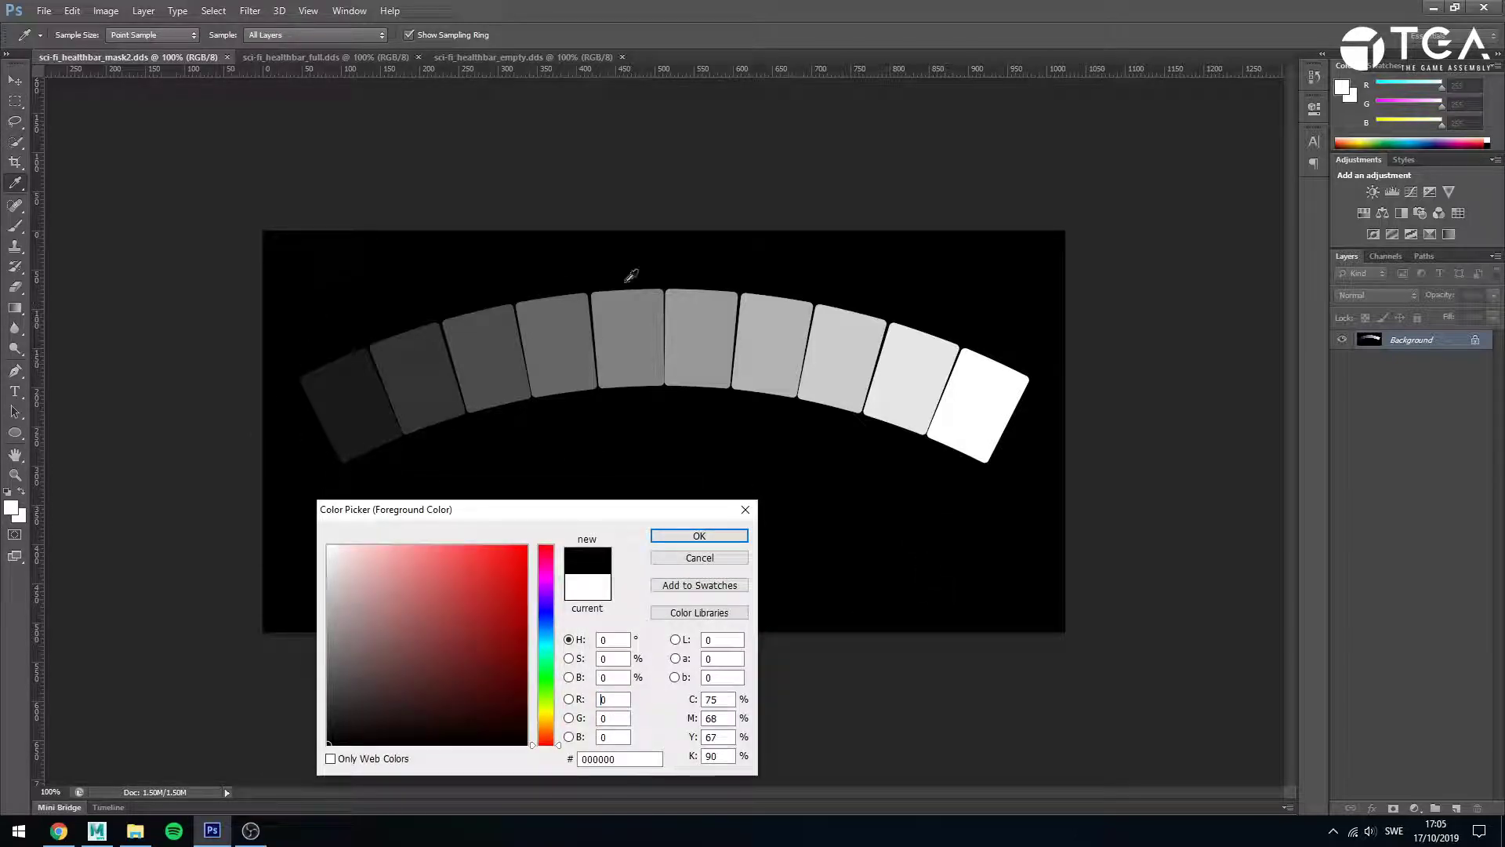
{"action": "left_click", "coordinate": [385, 403]}
{"action": "left_click", "coordinate": [437, 379]}
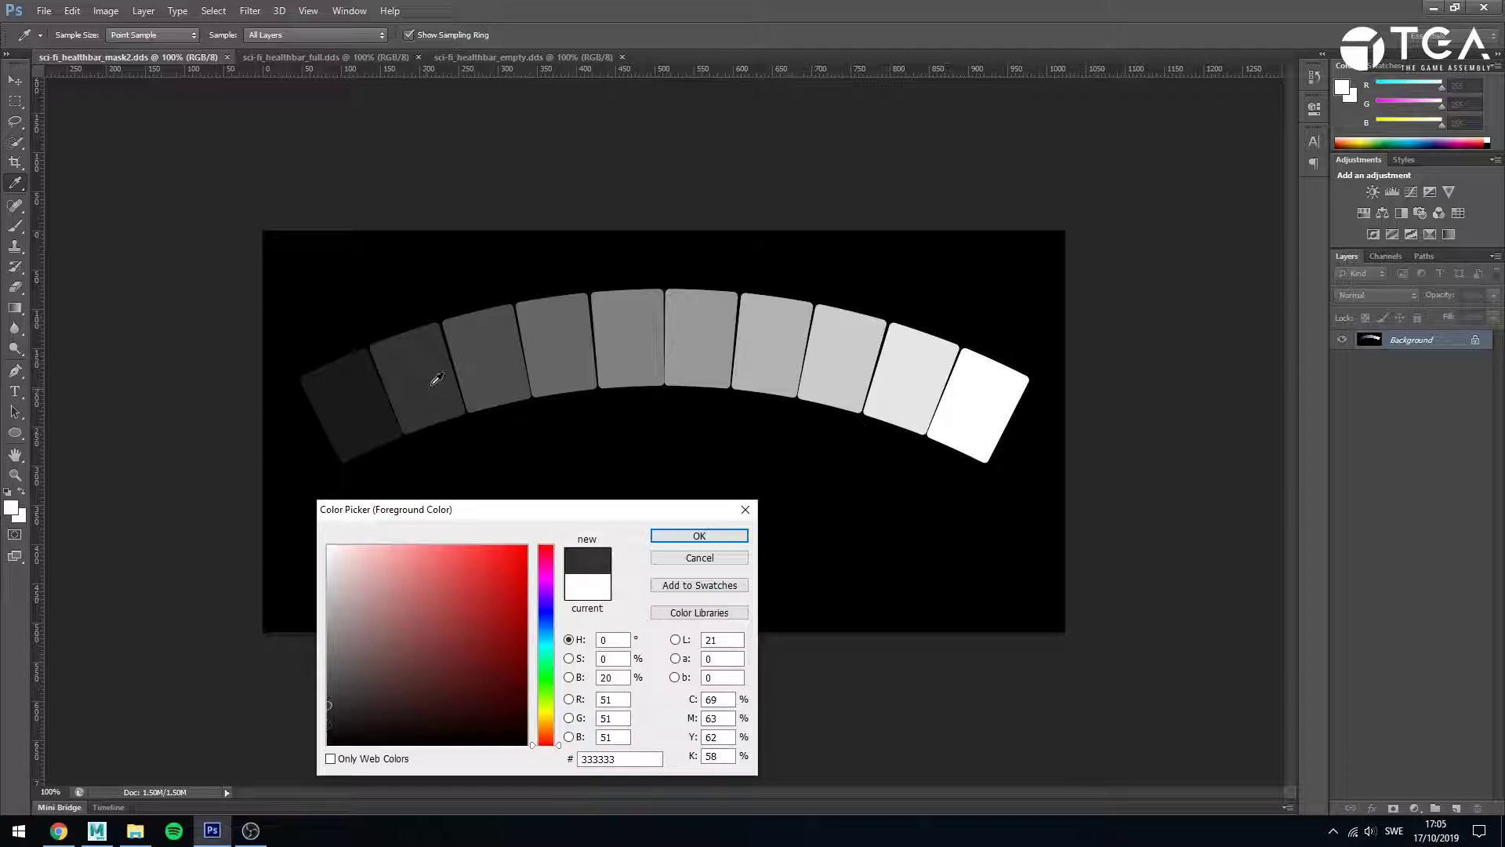
{"action": "left_click", "coordinate": [482, 353]}
{"action": "left_click", "coordinate": [549, 336]}
{"action": "left_click", "coordinate": [623, 330]}
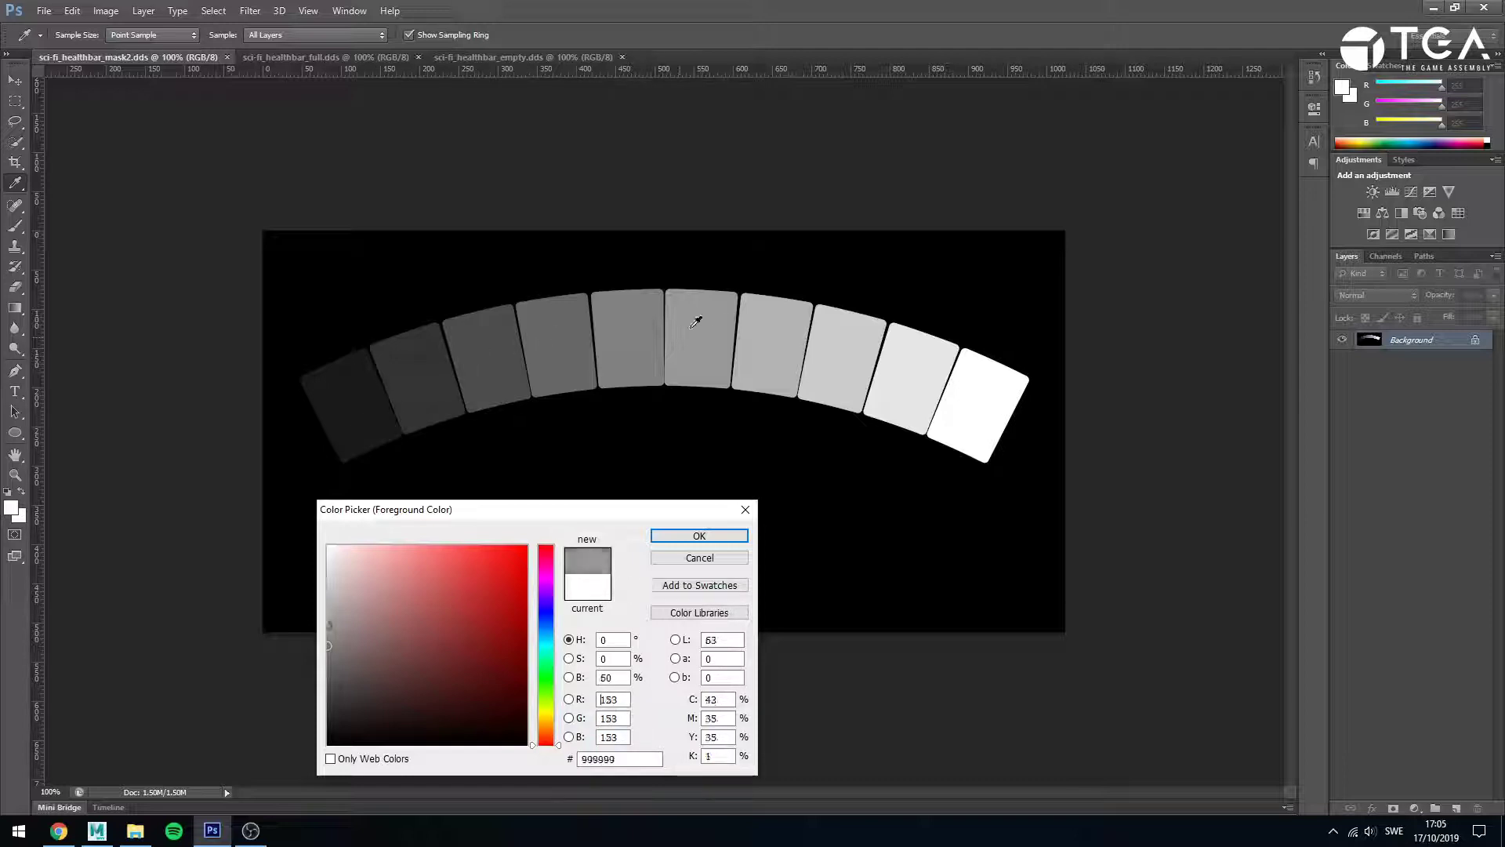
{"action": "left_click_drag", "start_coordinate": [696, 321], "coordinate": [992, 398]}
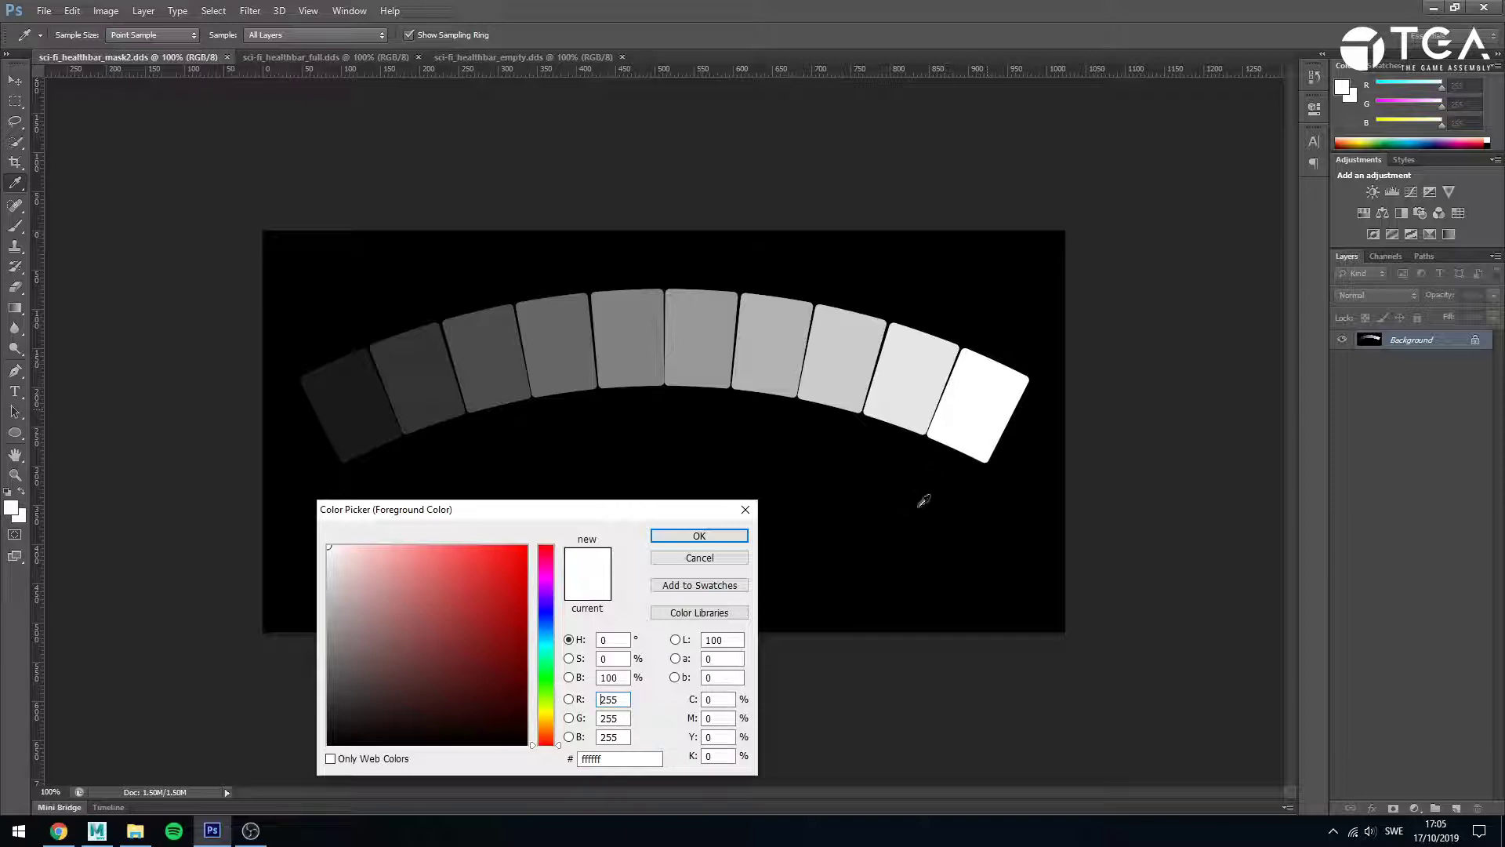
- Sample the background and all ten cards in turn (26 up to 255), then cancel the picker
{"action": "left_click", "coordinate": [917, 505]}
{"action": "left_click", "coordinate": [348, 396]}
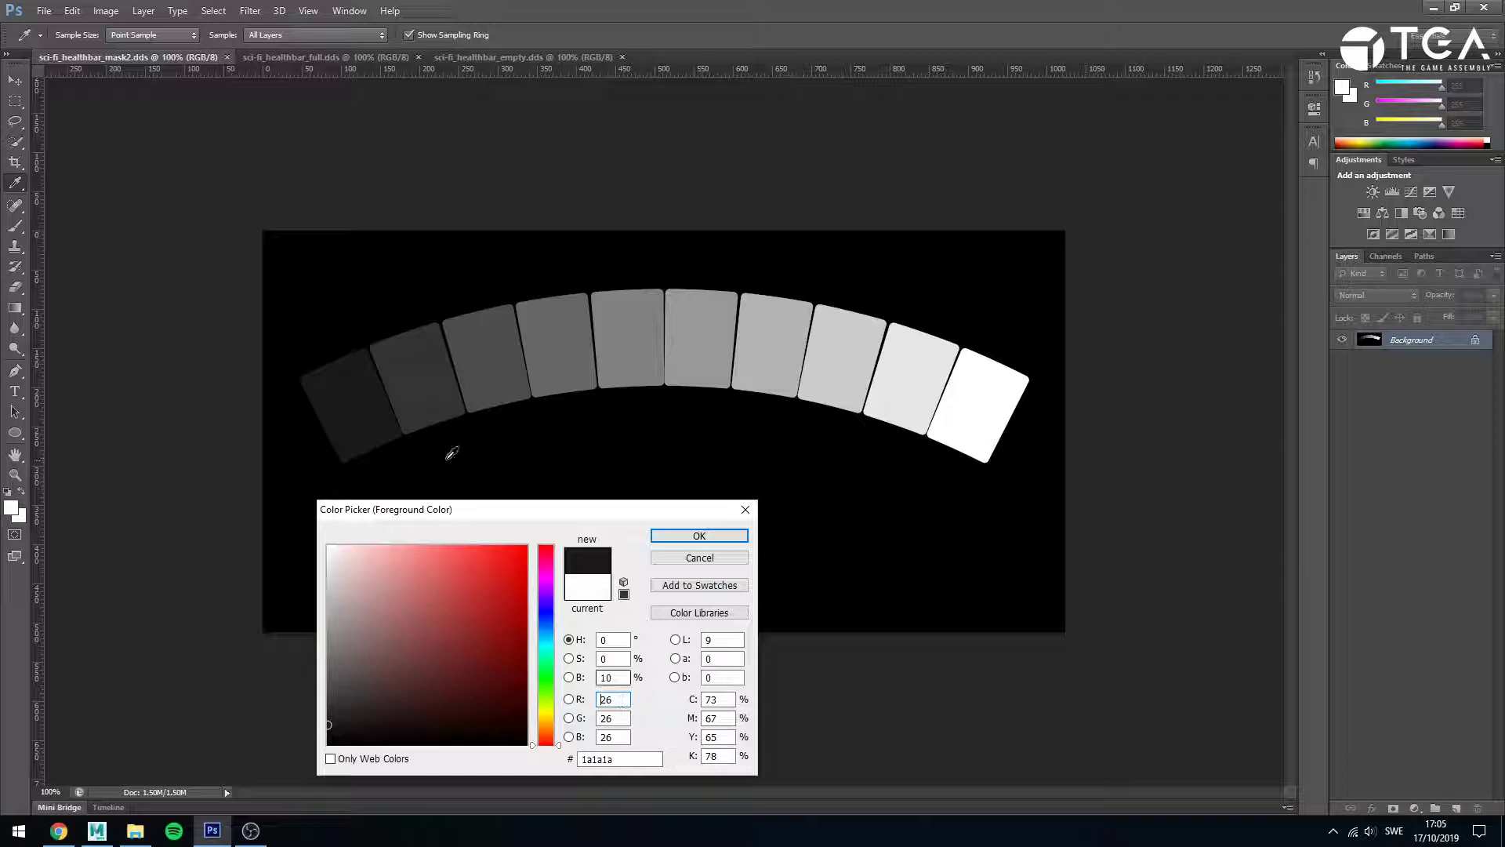
{"action": "left_click", "coordinate": [426, 393]}
{"action": "left_click", "coordinate": [499, 343]}
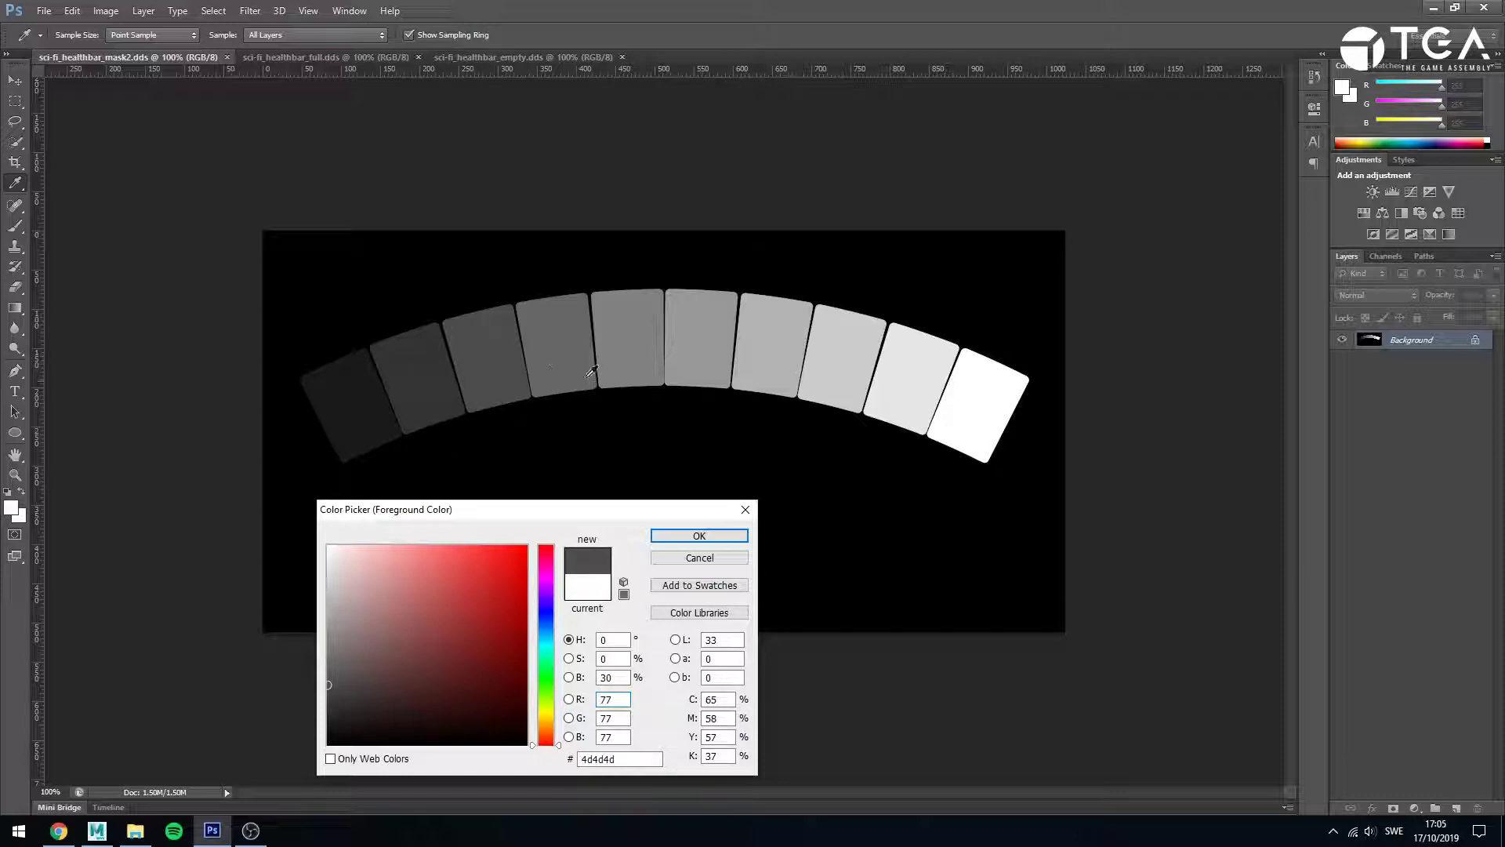
{"action": "left_click", "coordinate": [591, 372]}
{"action": "left_click", "coordinate": [615, 349]}
{"action": "left_click", "coordinate": [699, 350]}
{"action": "left_click", "coordinate": [760, 340]}
{"action": "left_click", "coordinate": [843, 357]}
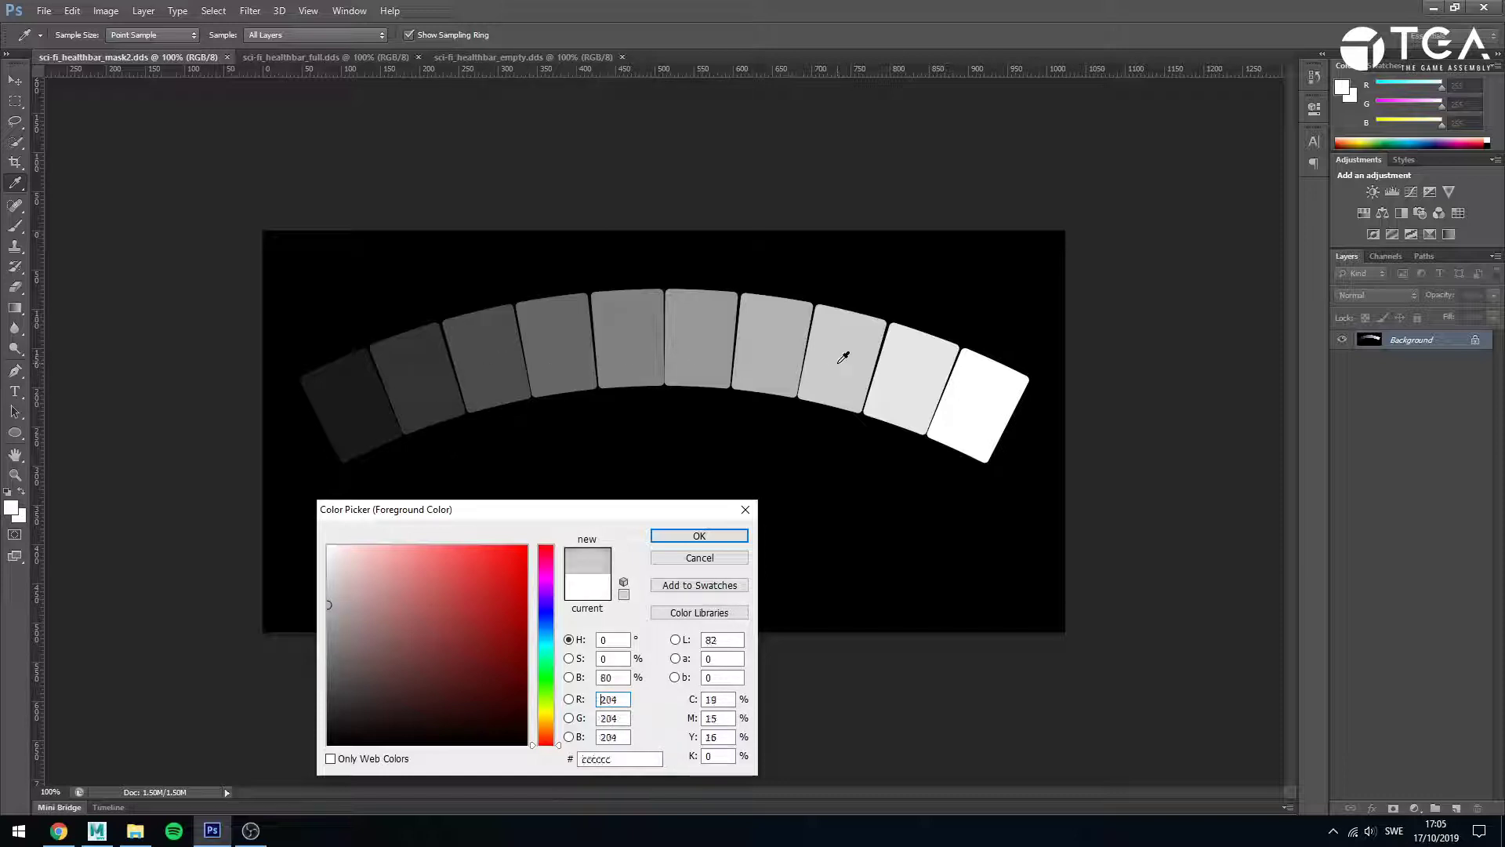
{"action": "left_click", "coordinate": [918, 380]}
{"action": "left_click", "coordinate": [992, 401]}
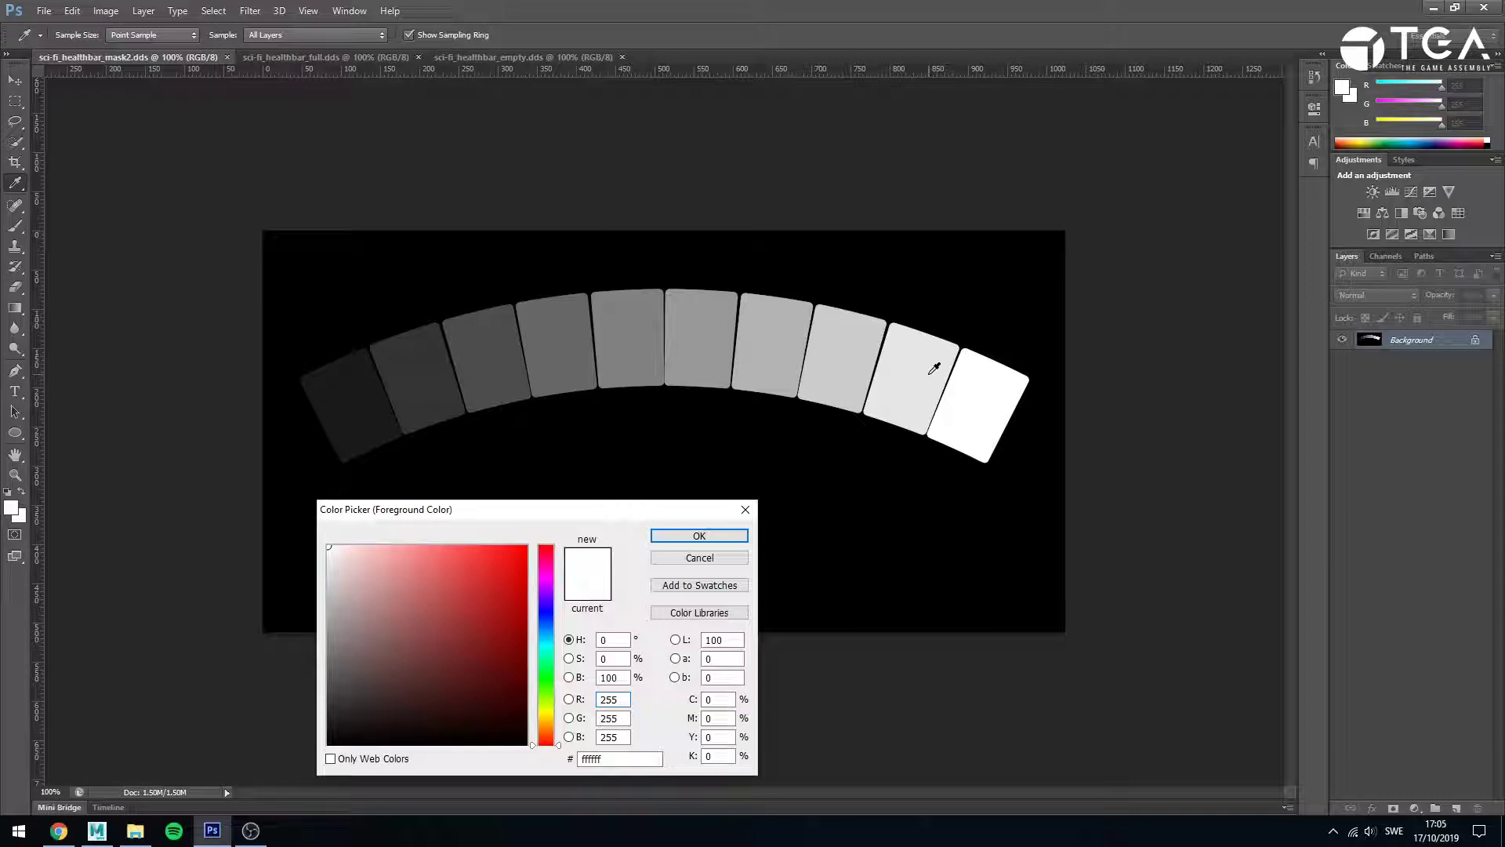
{"action": "left_click", "coordinate": [700, 557]}
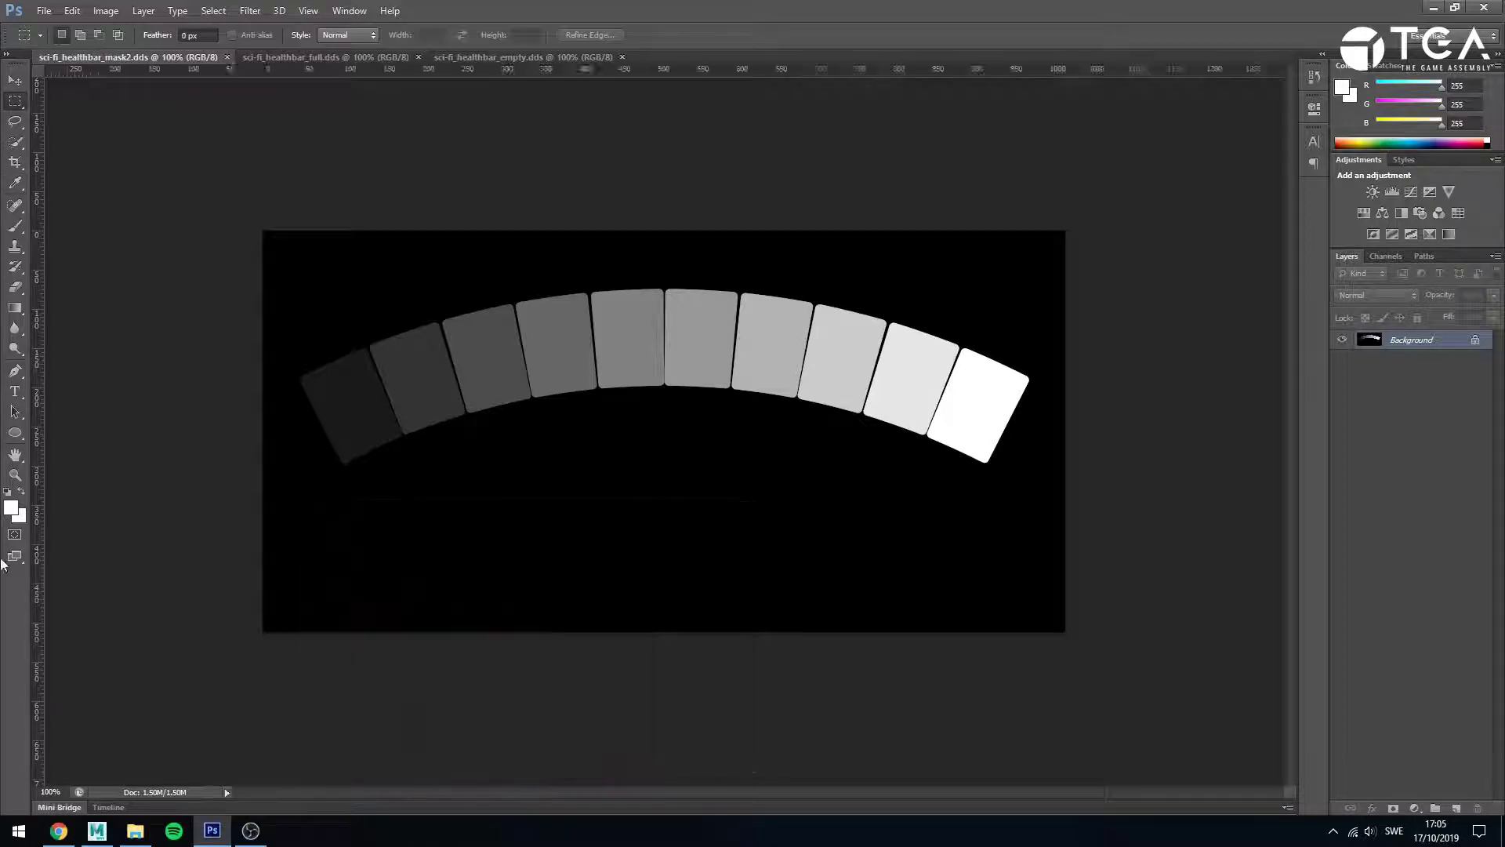
- Back in Maya, open ShaderfxShader3's ShaderFX graph and frame the texture and output nodes
{"action": "left_click", "coordinate": [96, 831]}
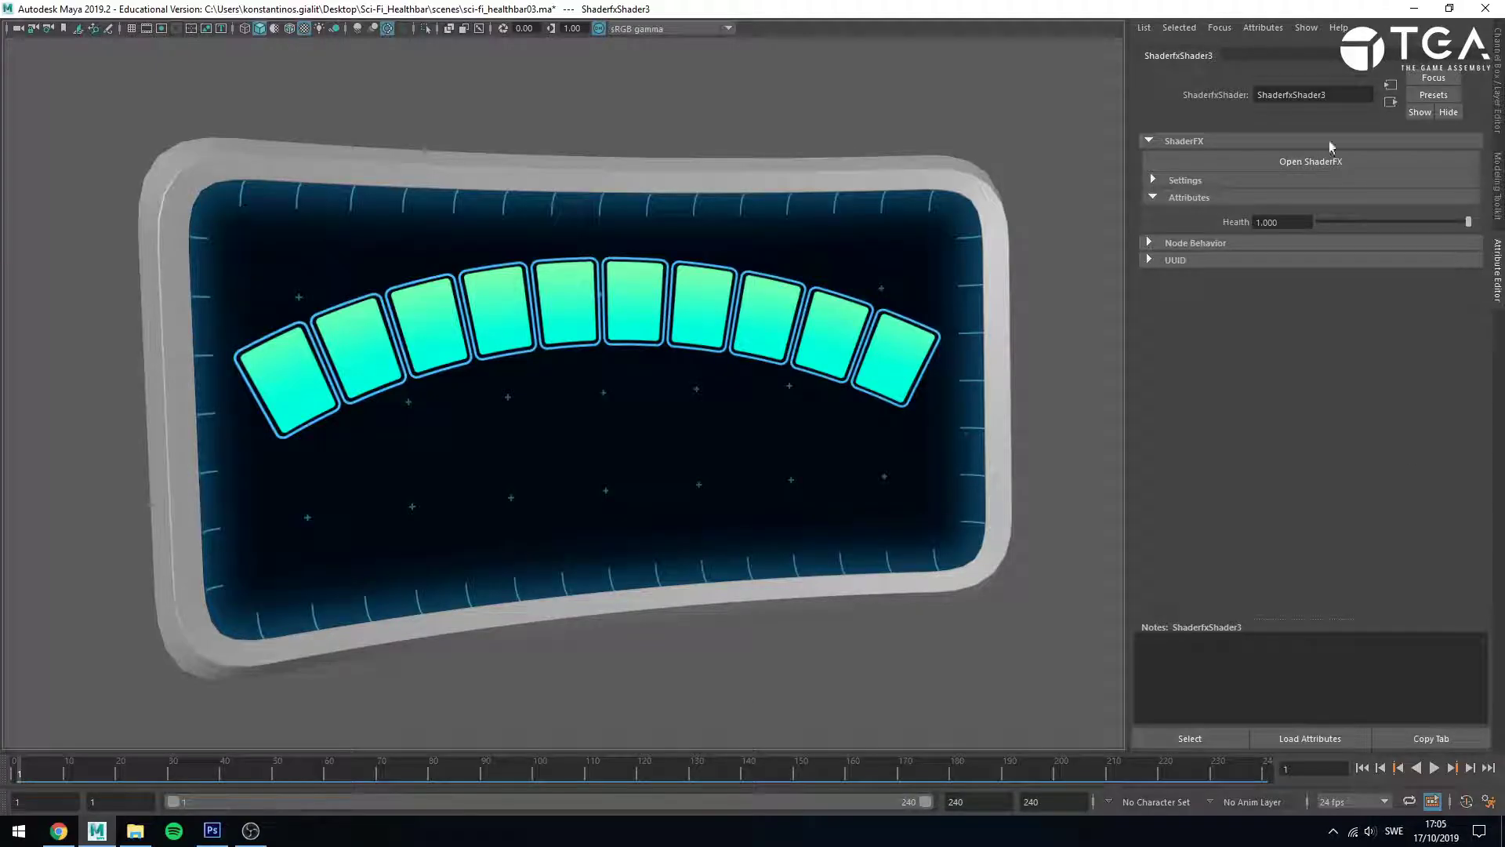
{"action": "left_click", "coordinate": [1300, 160]}
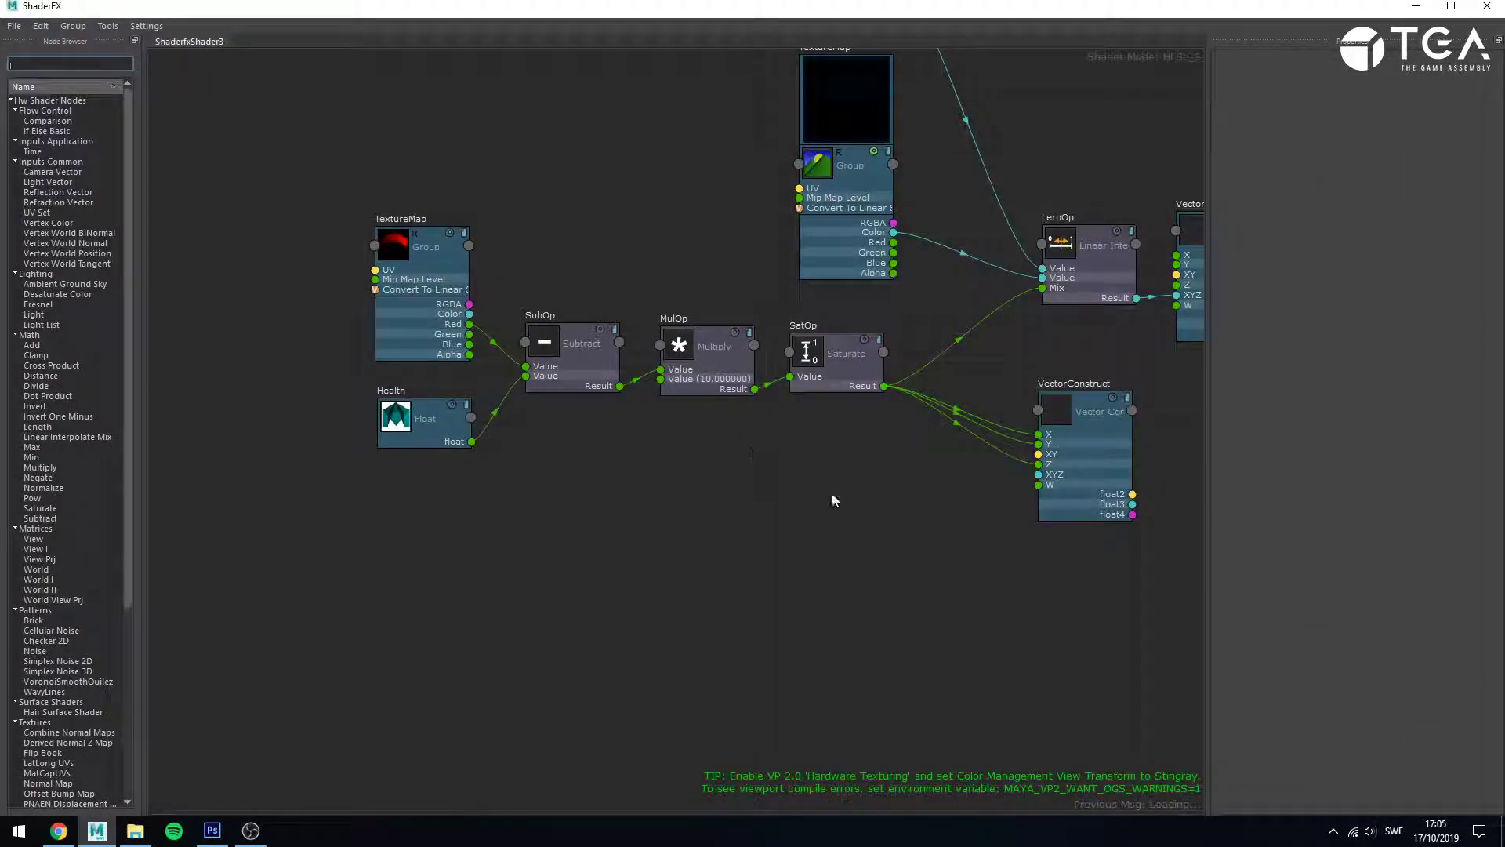
{"action": "middle_click_drag", "start_coordinate": [877, 497], "coordinate": [686, 723]}
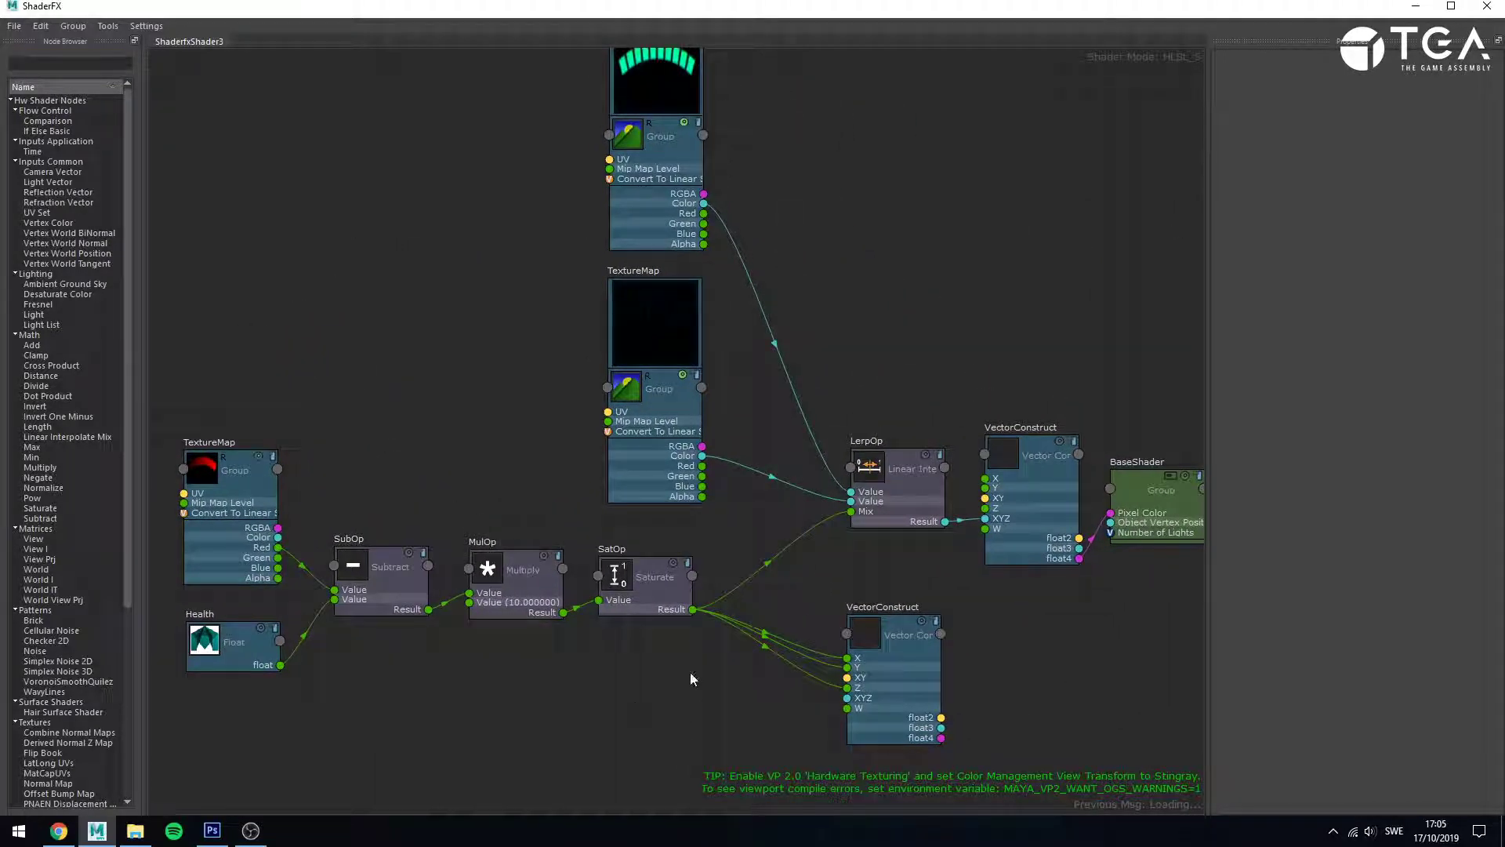
{"action": "middle_click_drag", "start_coordinate": [963, 299], "coordinate": [871, 319]}
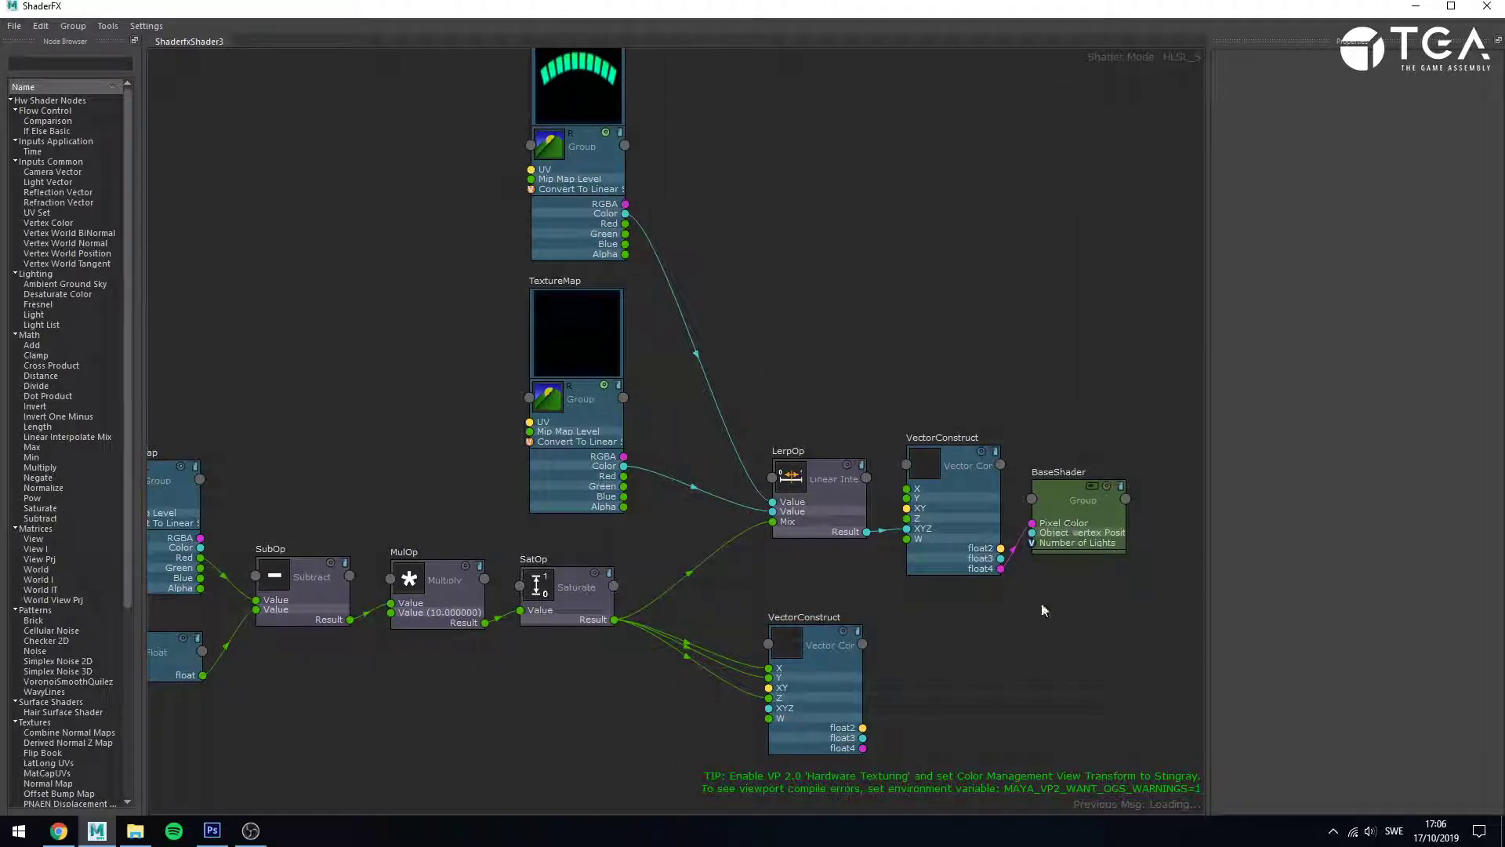
{"action": "scroll", "coordinate": [954, 609], "scroll_direction": "up", "scroll_amount": 5}
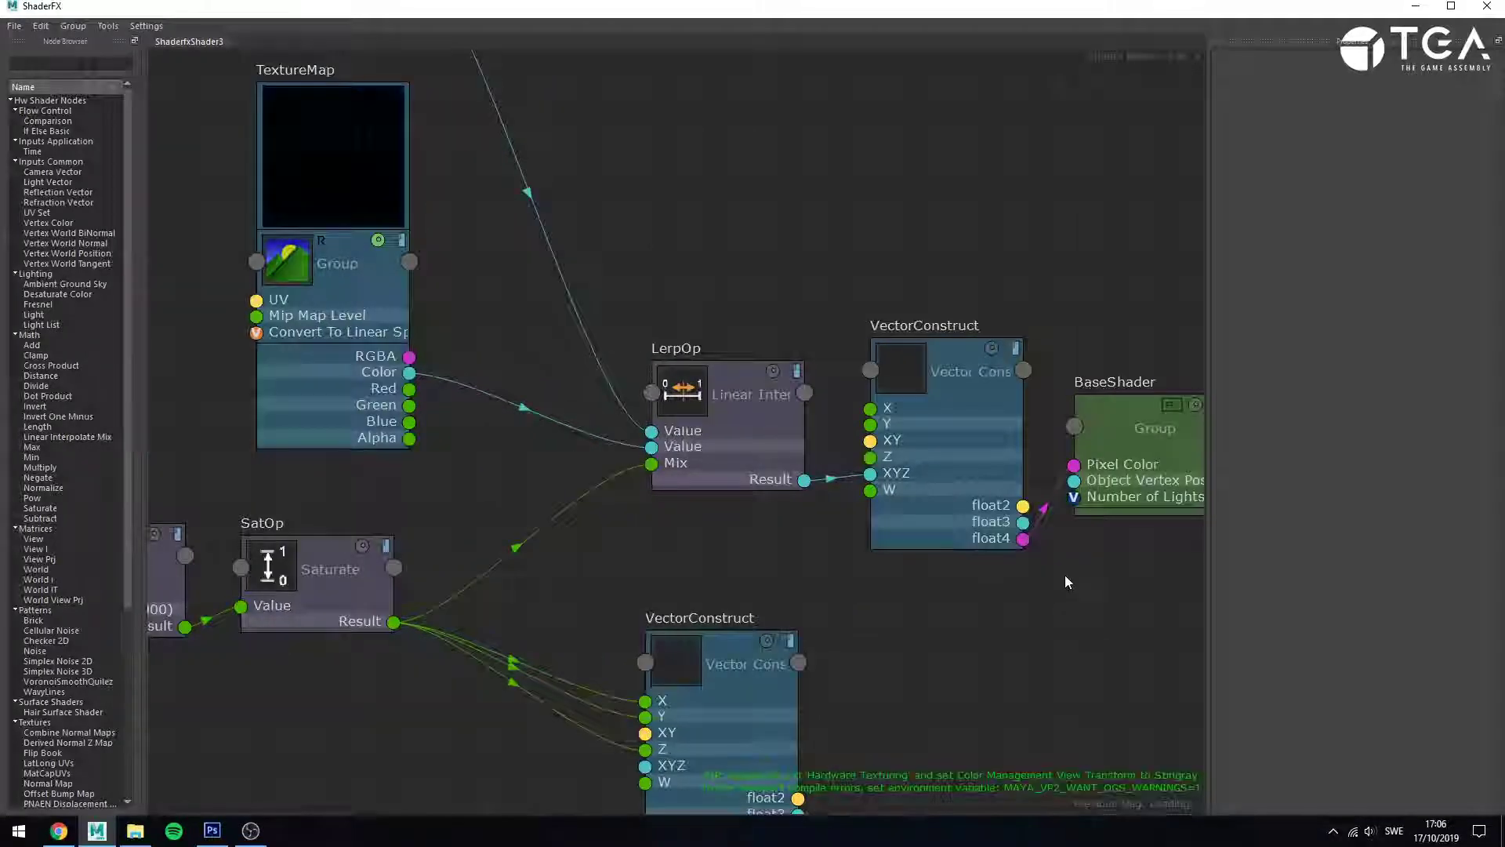
- Shift the BaseShader output node slightly to the right
{"action": "left_click", "coordinate": [999, 482]}
{"action": "left_click_drag", "start_coordinate": [997, 480], "coordinate": [1036, 476]}
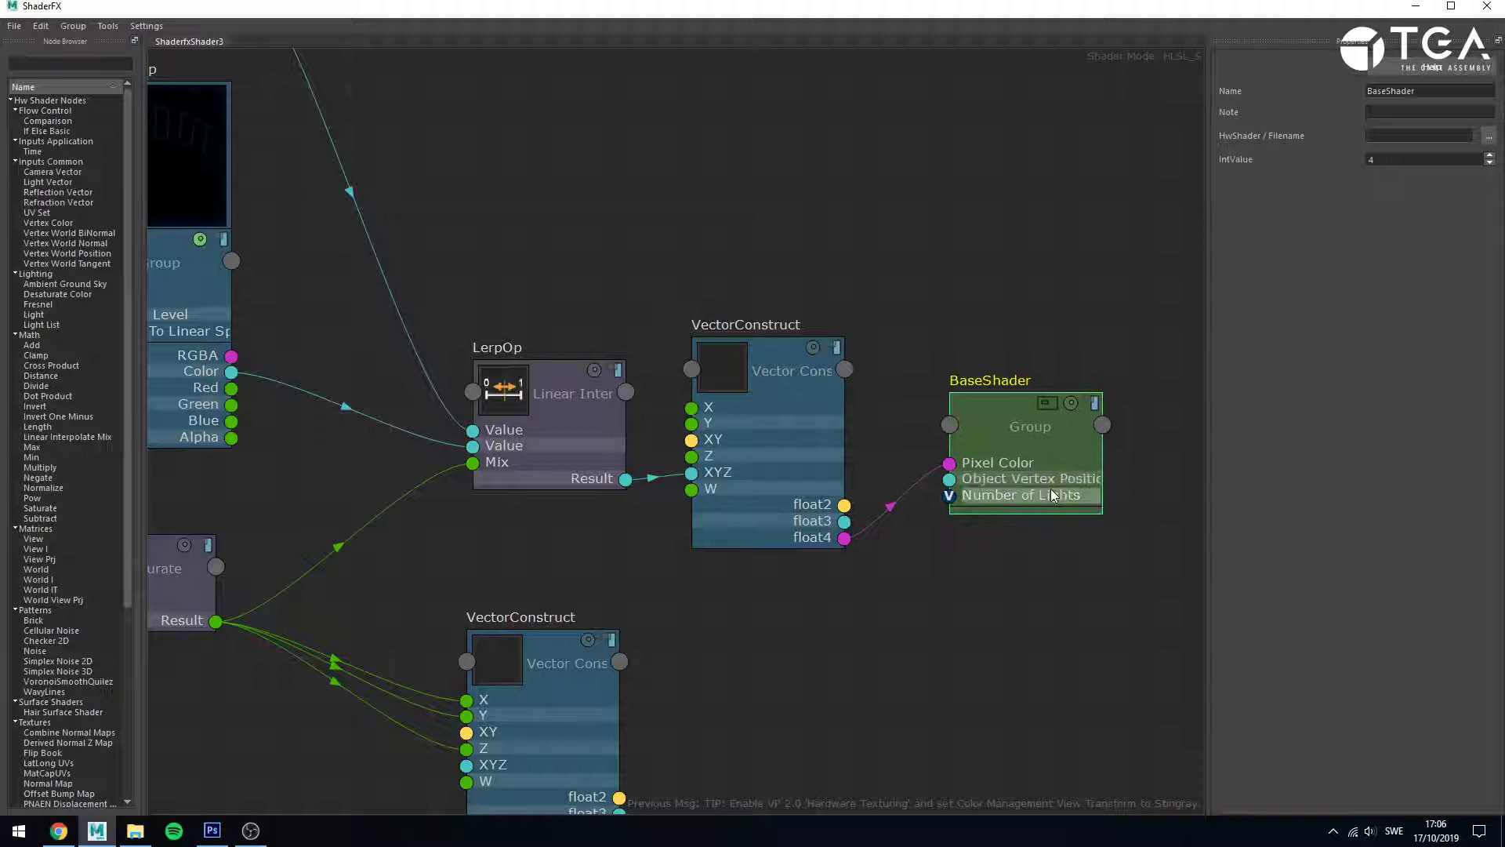
{"action": "left_click", "coordinate": [986, 659]}
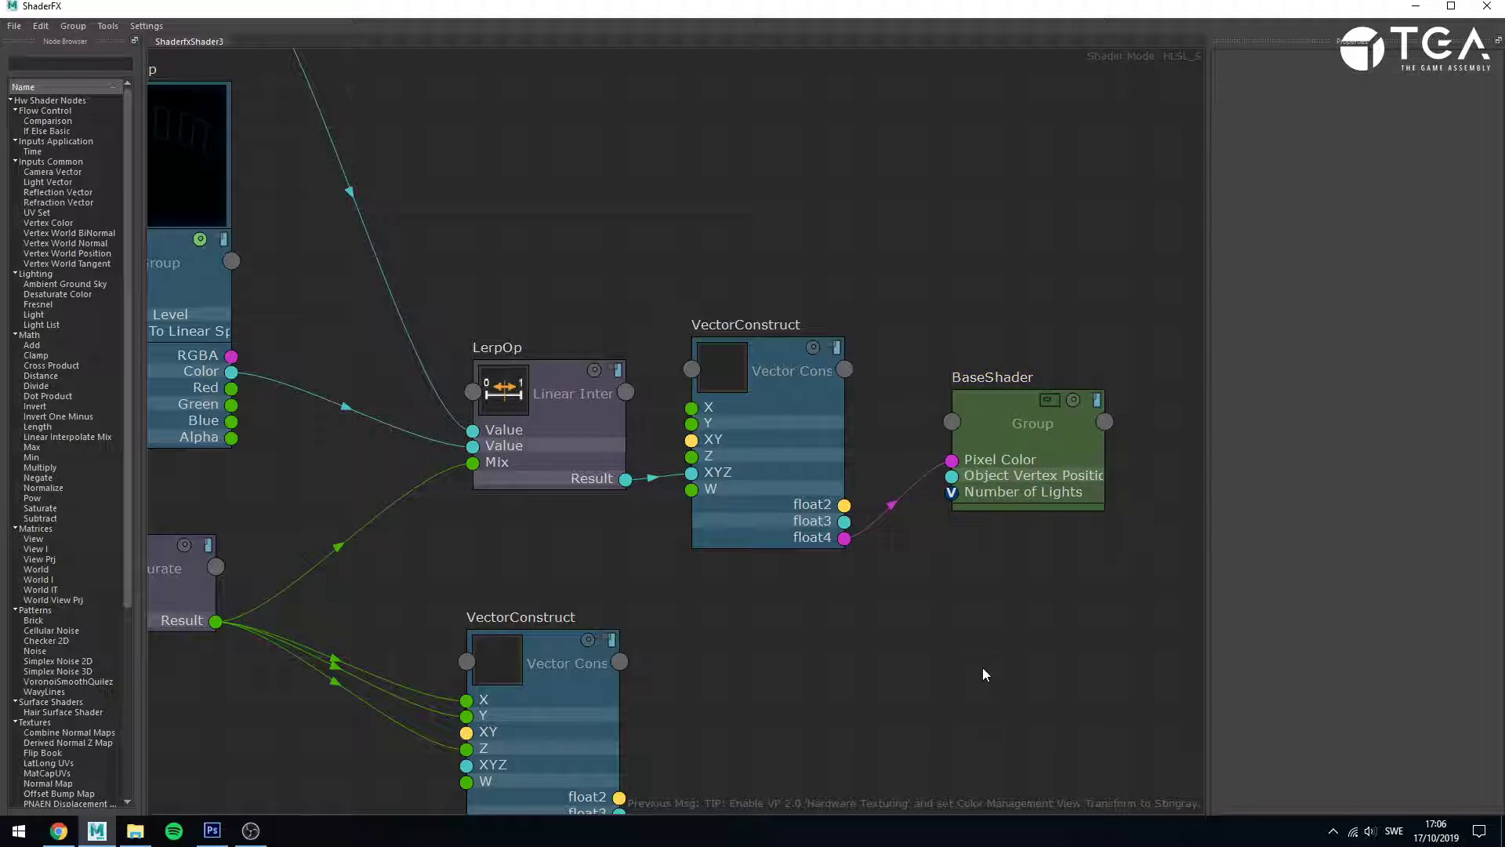
- Move BaseShader and the right VectorConstruct further right, then centre and zoom on LerpOp
{"action": "left_click_drag", "start_coordinate": [983, 393], "coordinate": [1011, 380]}
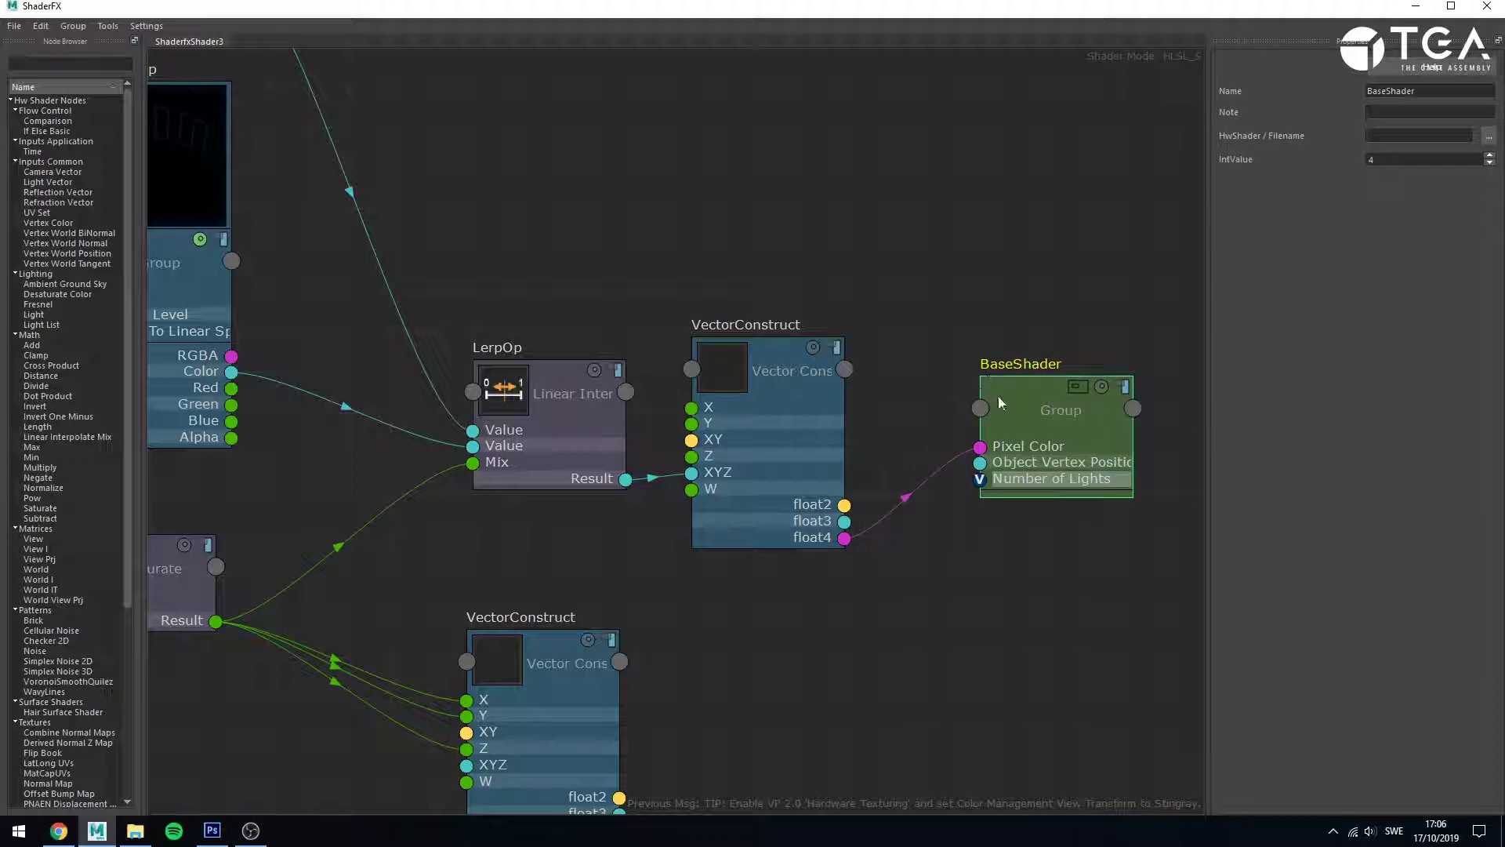
{"action": "left_click_drag", "start_coordinate": [783, 435], "coordinate": [854, 441]}
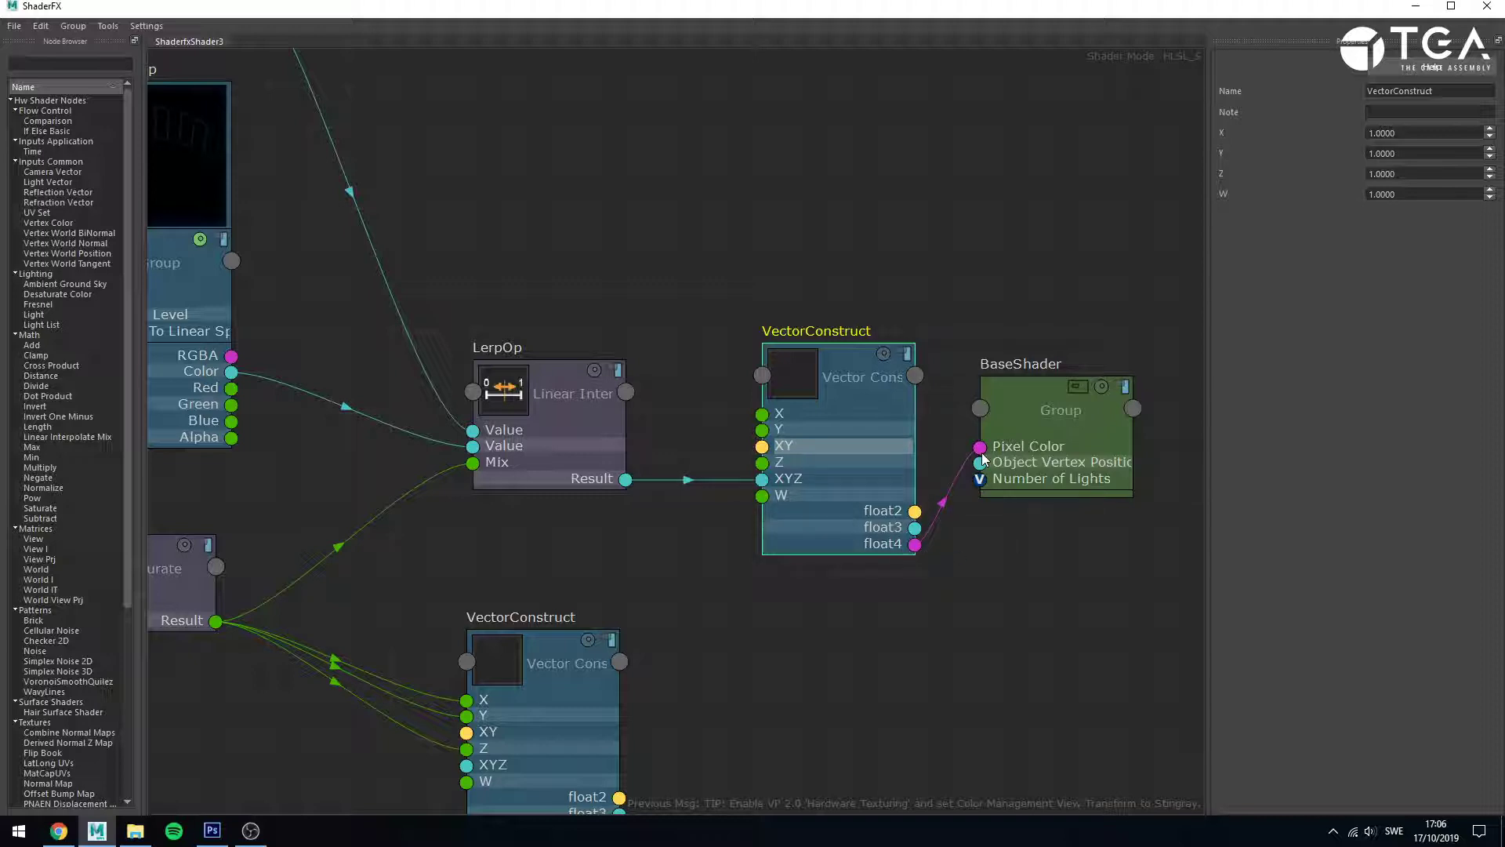
{"action": "left_click", "coordinate": [572, 407]}
{"action": "middle_click_drag", "start_coordinate": [503, 540], "coordinate": [633, 539]}
{"action": "scroll", "coordinate": [836, 623], "scroll_direction": "up", "scroll_amount": 3}
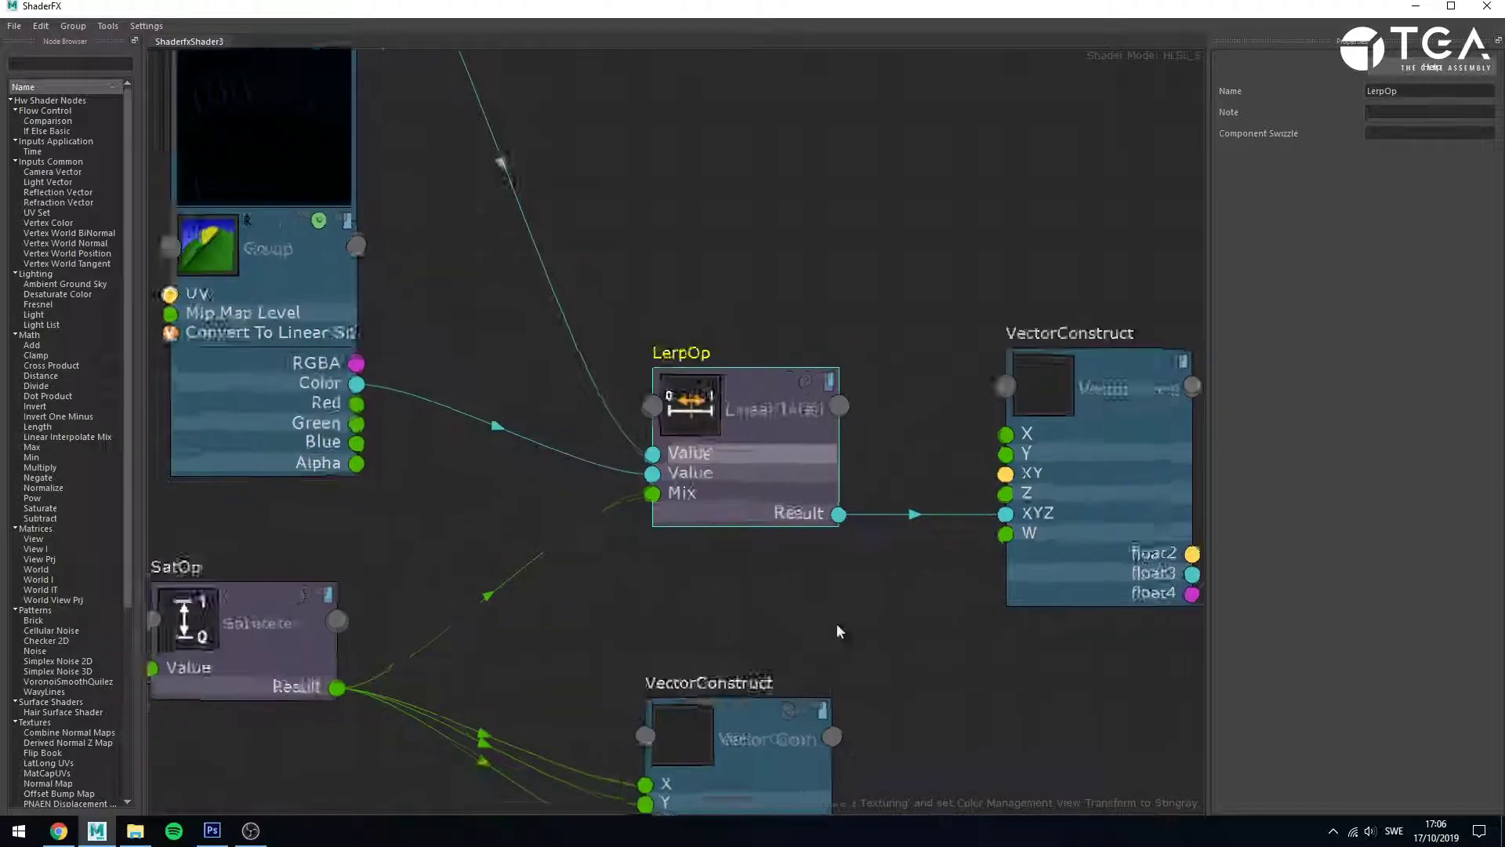
{"action": "middle_click_drag", "start_coordinate": [934, 657], "coordinate": [801, 605]}
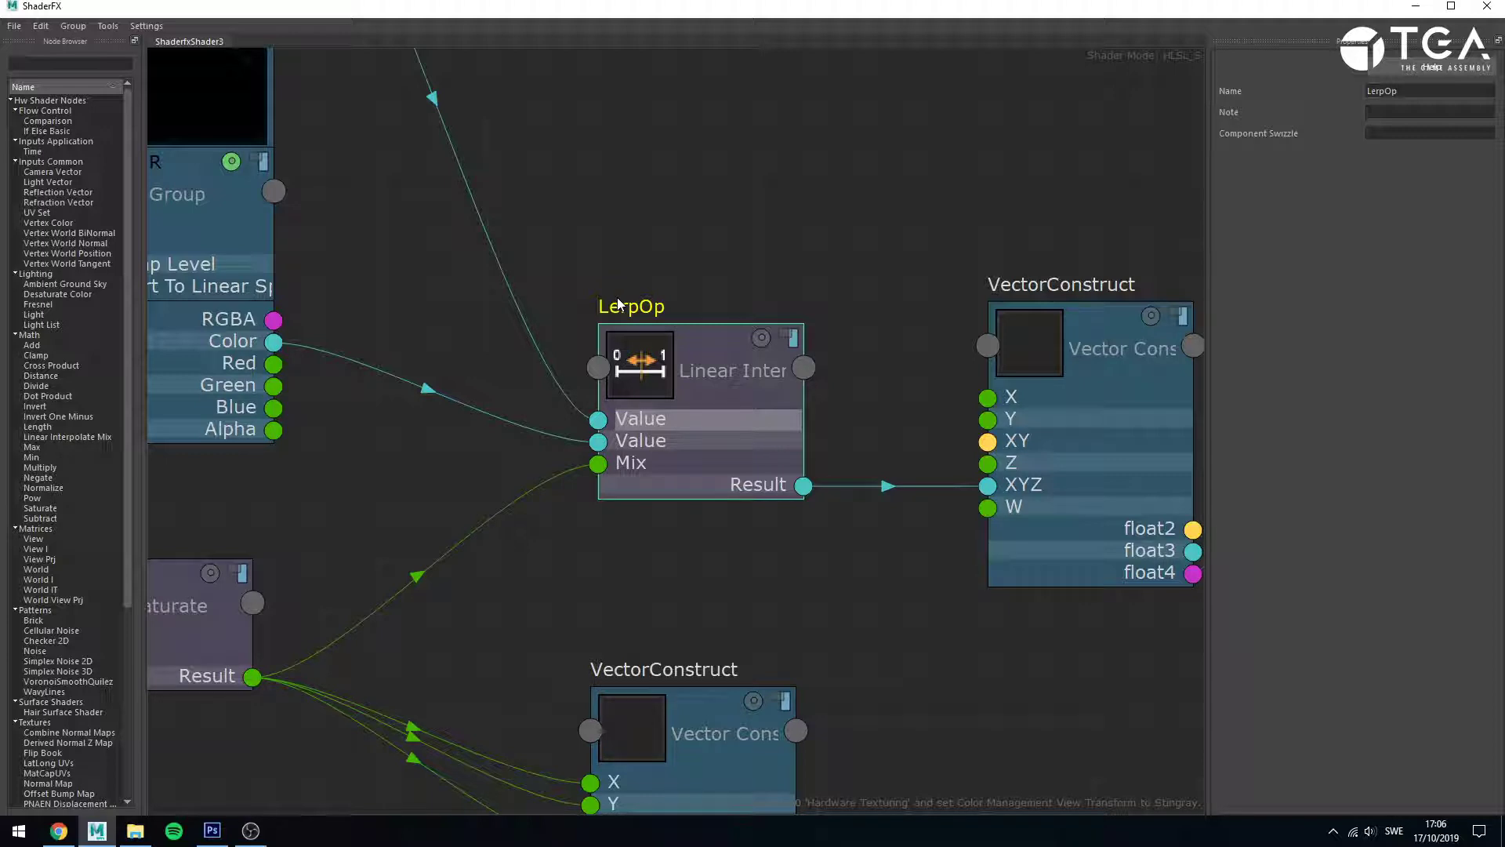
{"action": "left_click", "coordinate": [807, 570]}
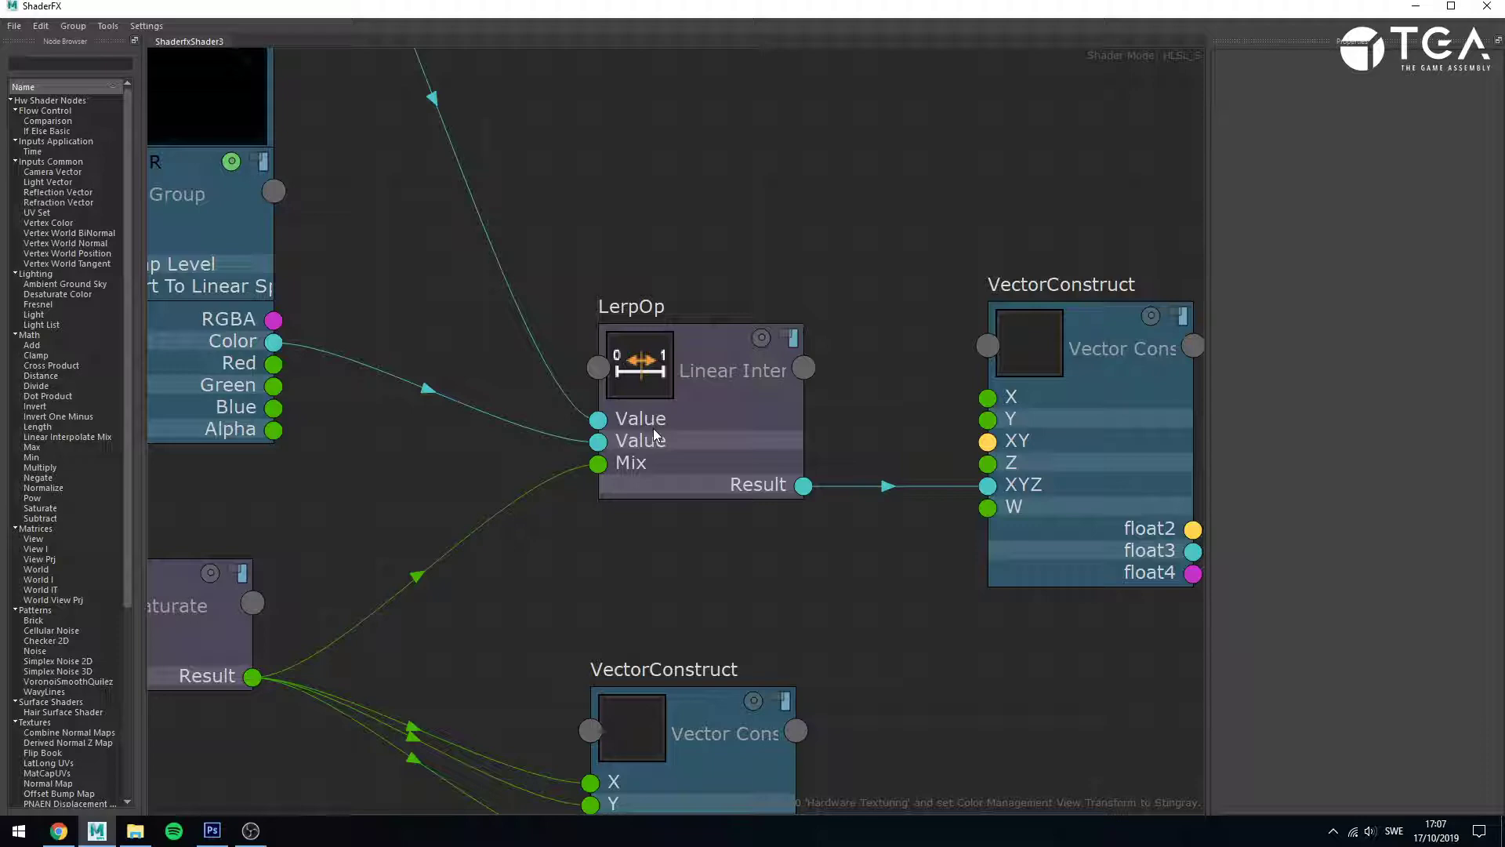
{"action": "middle_click_drag", "start_coordinate": [345, 191], "coordinate": [706, 594]}
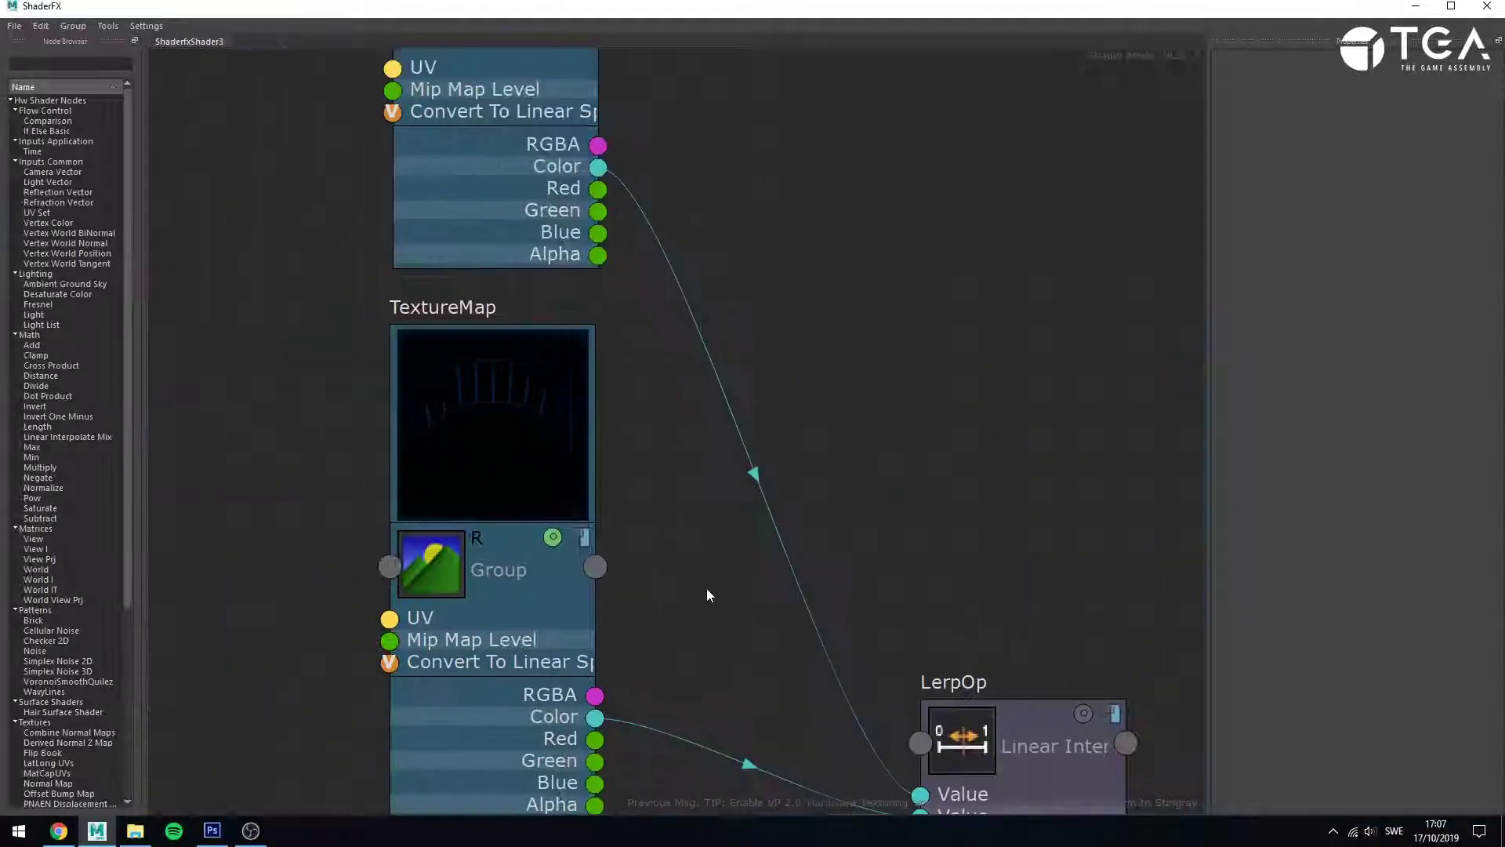
{"action": "scroll", "coordinate": [514, 437], "scroll_direction": "down", "scroll_amount": 3}
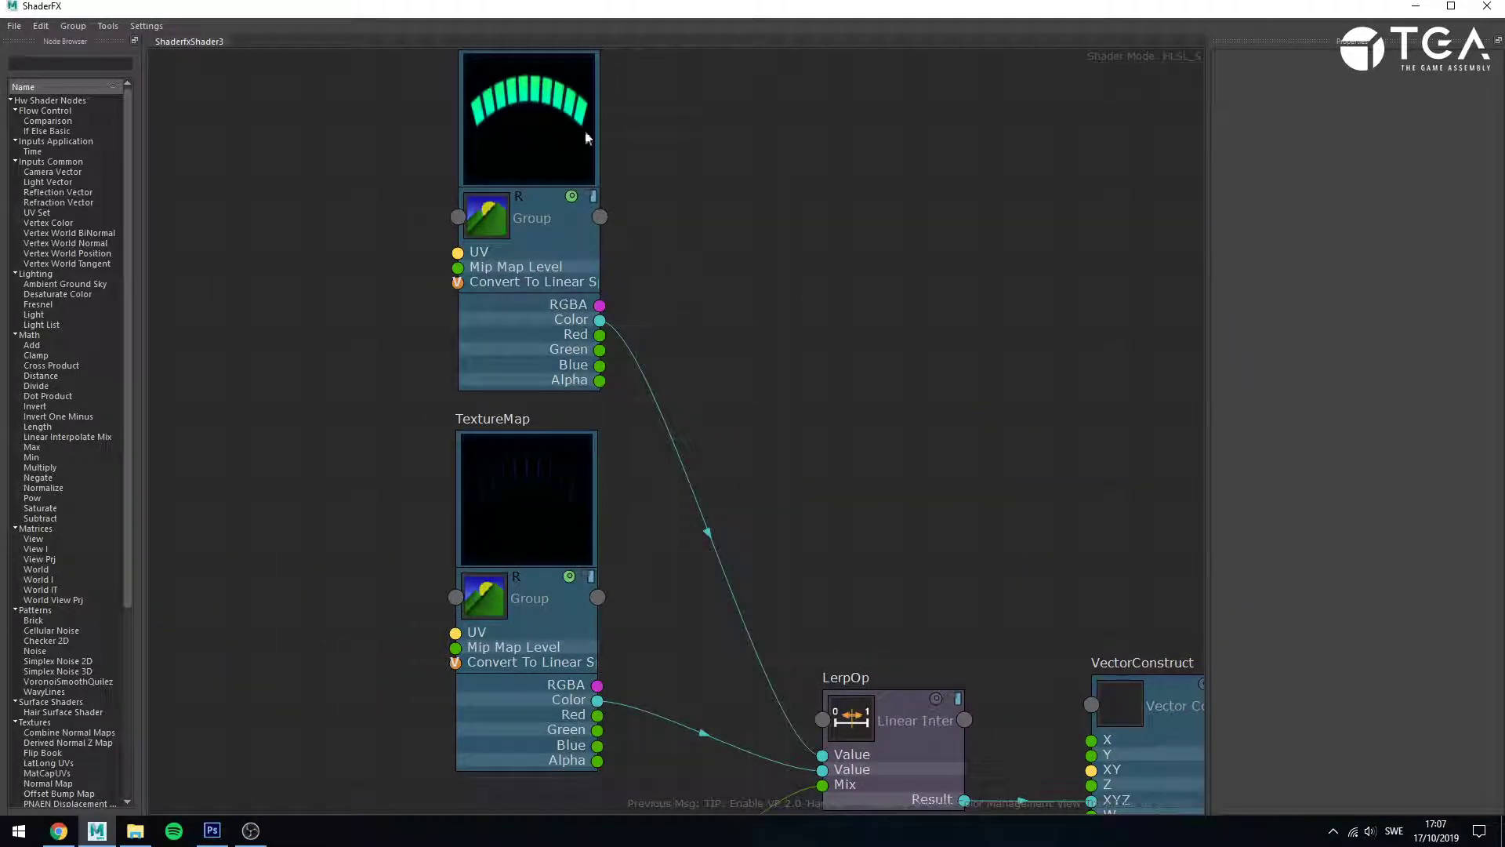
{"action": "left_click", "coordinate": [513, 106]}
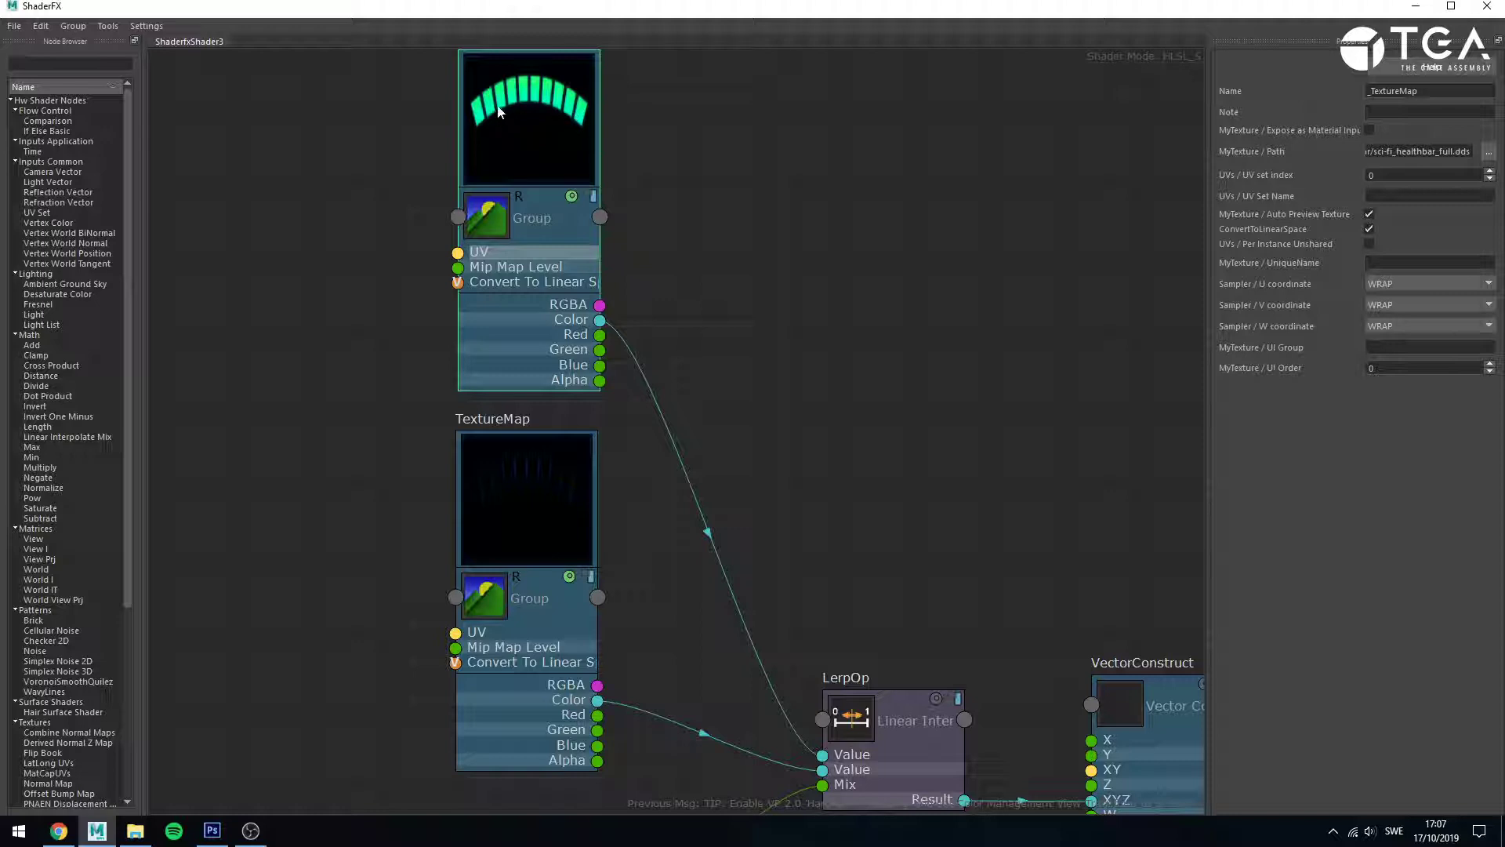
{"action": "left_click", "coordinate": [535, 486]}
{"action": "left_click", "coordinate": [866, 471]}
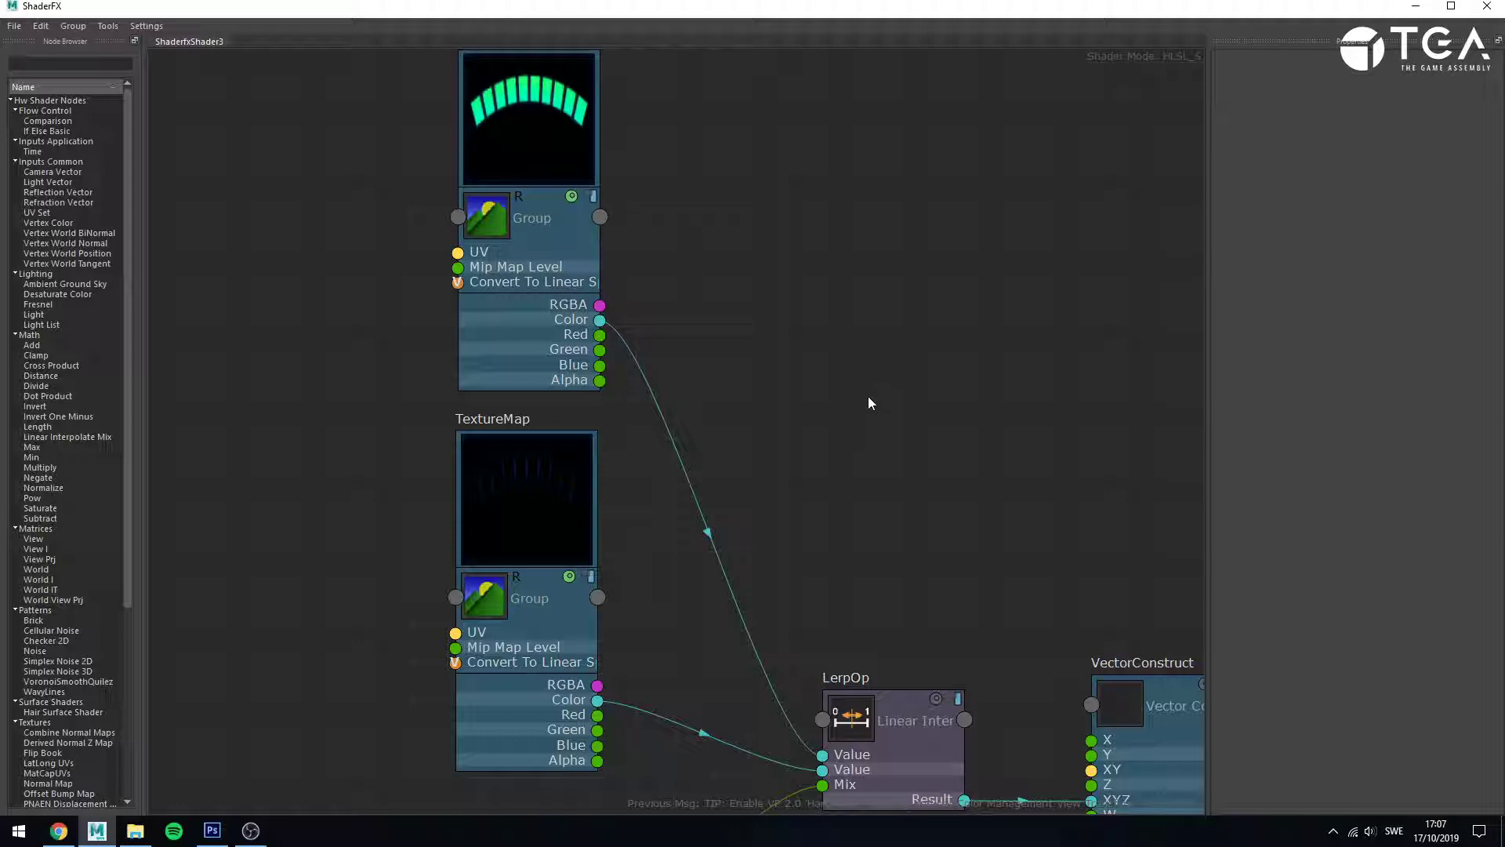
{"action": "left_click", "coordinate": [552, 134]}
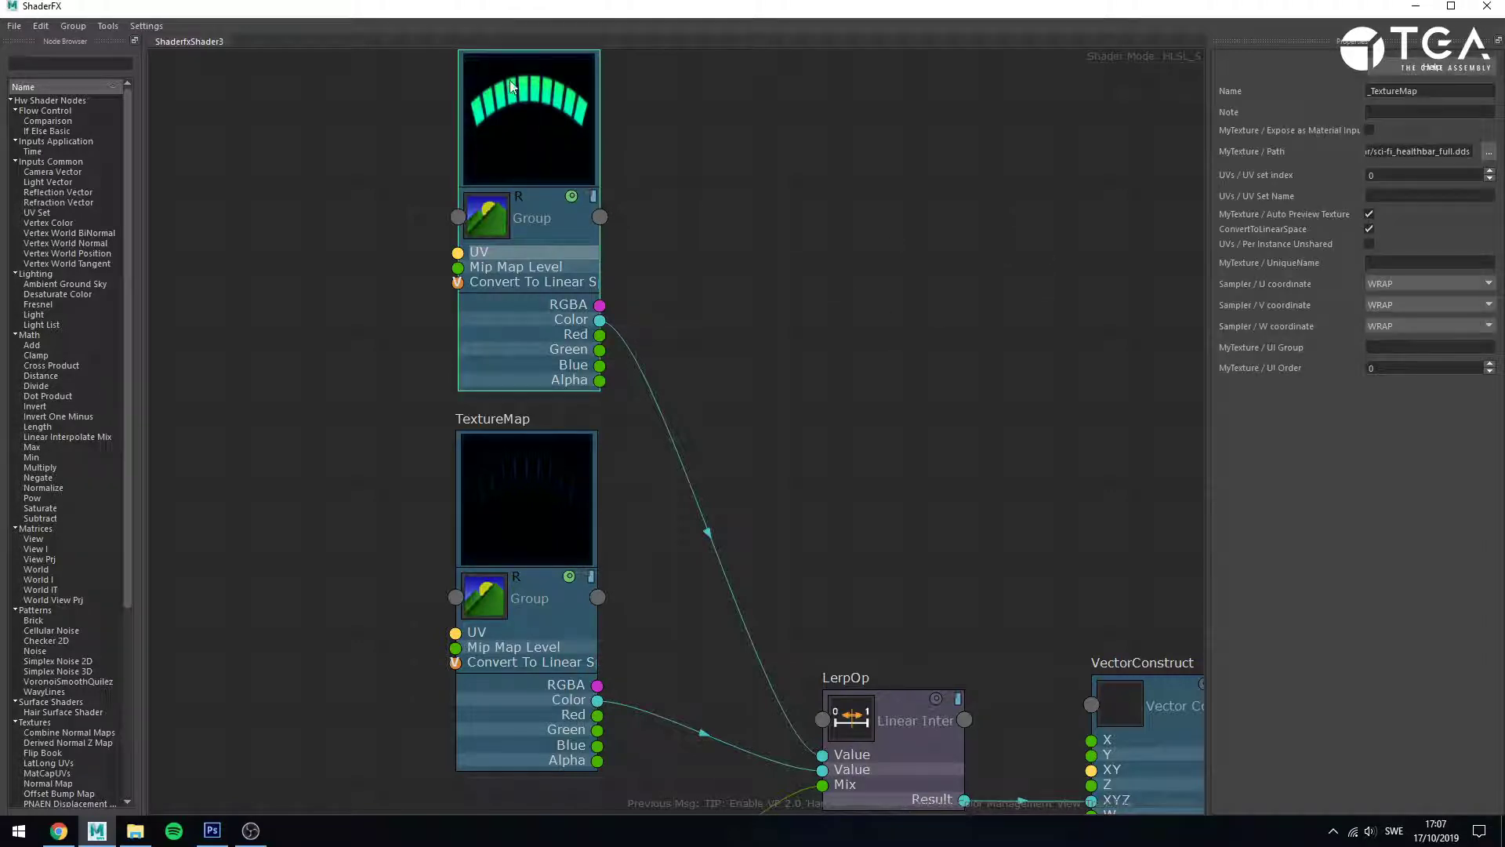
{"action": "left_click", "coordinate": [1368, 230]}
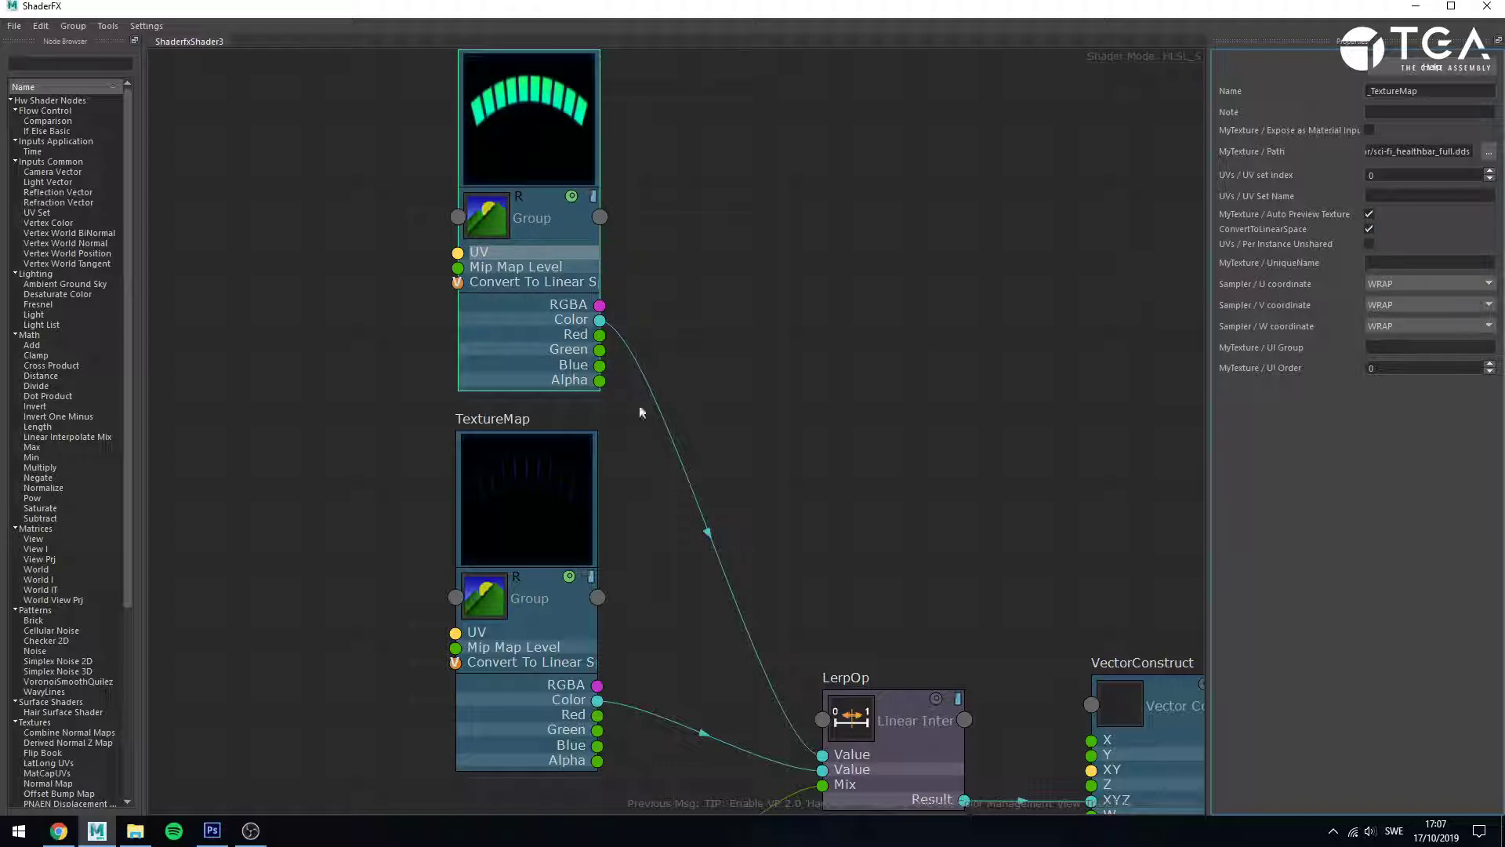
{"action": "left_click", "coordinate": [577, 469]}
{"action": "left_click", "coordinate": [1370, 230]}
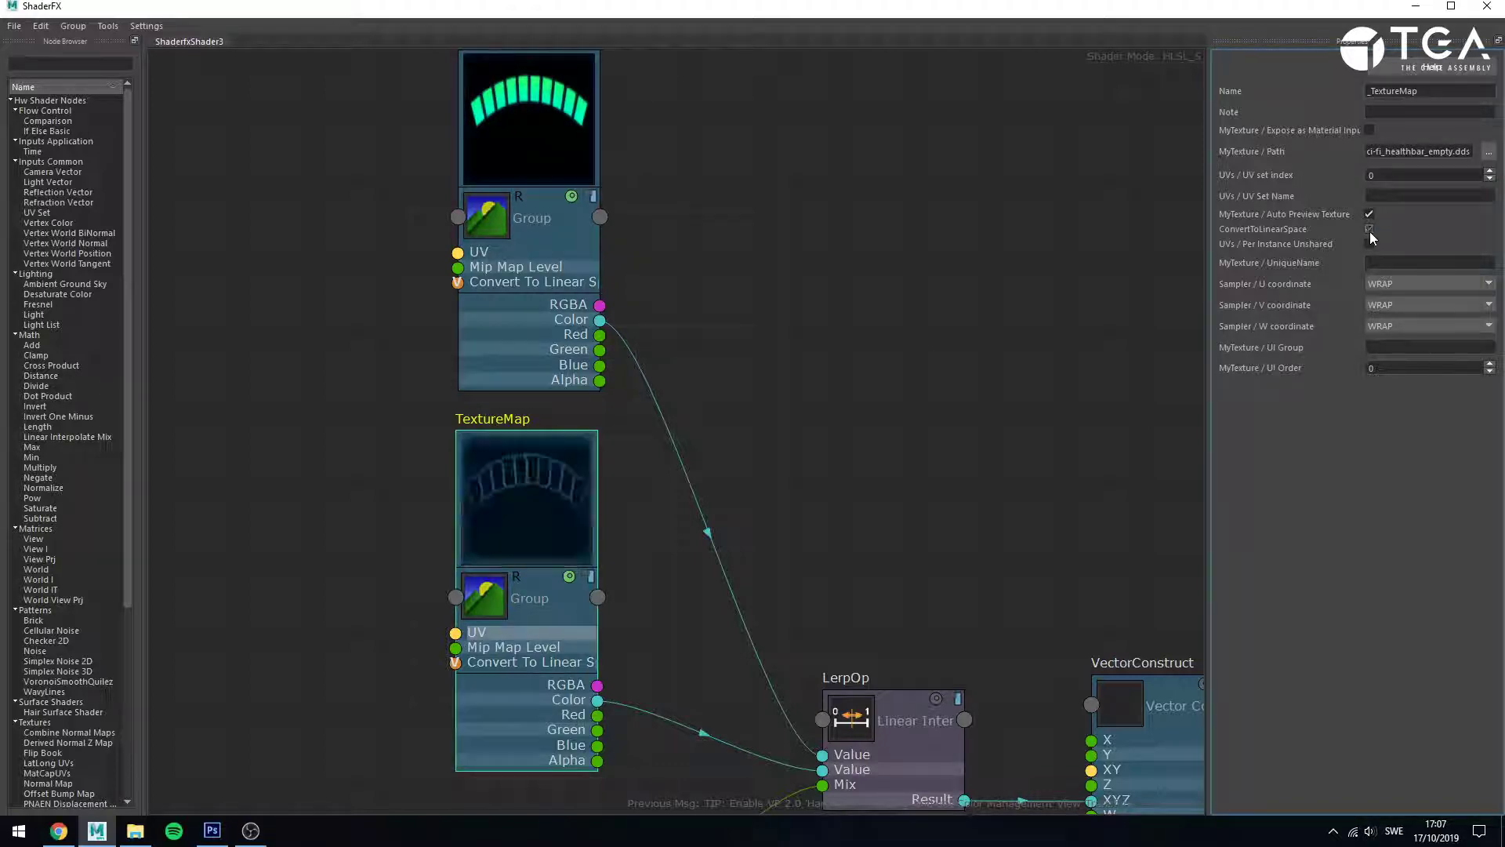
{"action": "left_click", "coordinate": [1370, 230]}
{"action": "middle_click_drag", "start_coordinate": [845, 601], "coordinate": [1007, 174]}
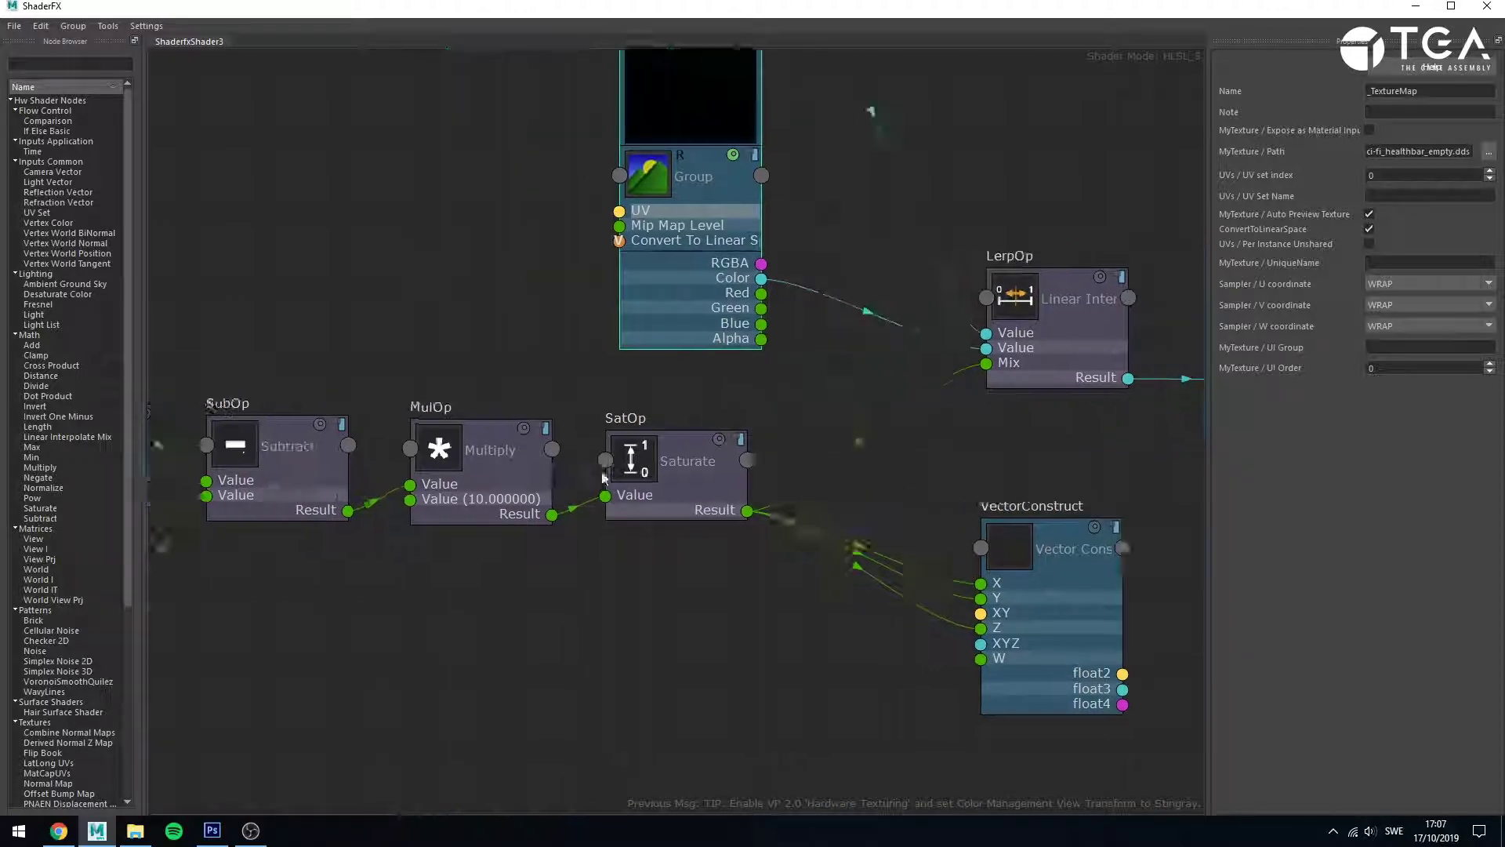
- Inspect the gradient mask TextureMap node and its large preview
{"action": "middle_click_drag", "start_coordinate": [604, 477], "coordinate": [822, 501]}
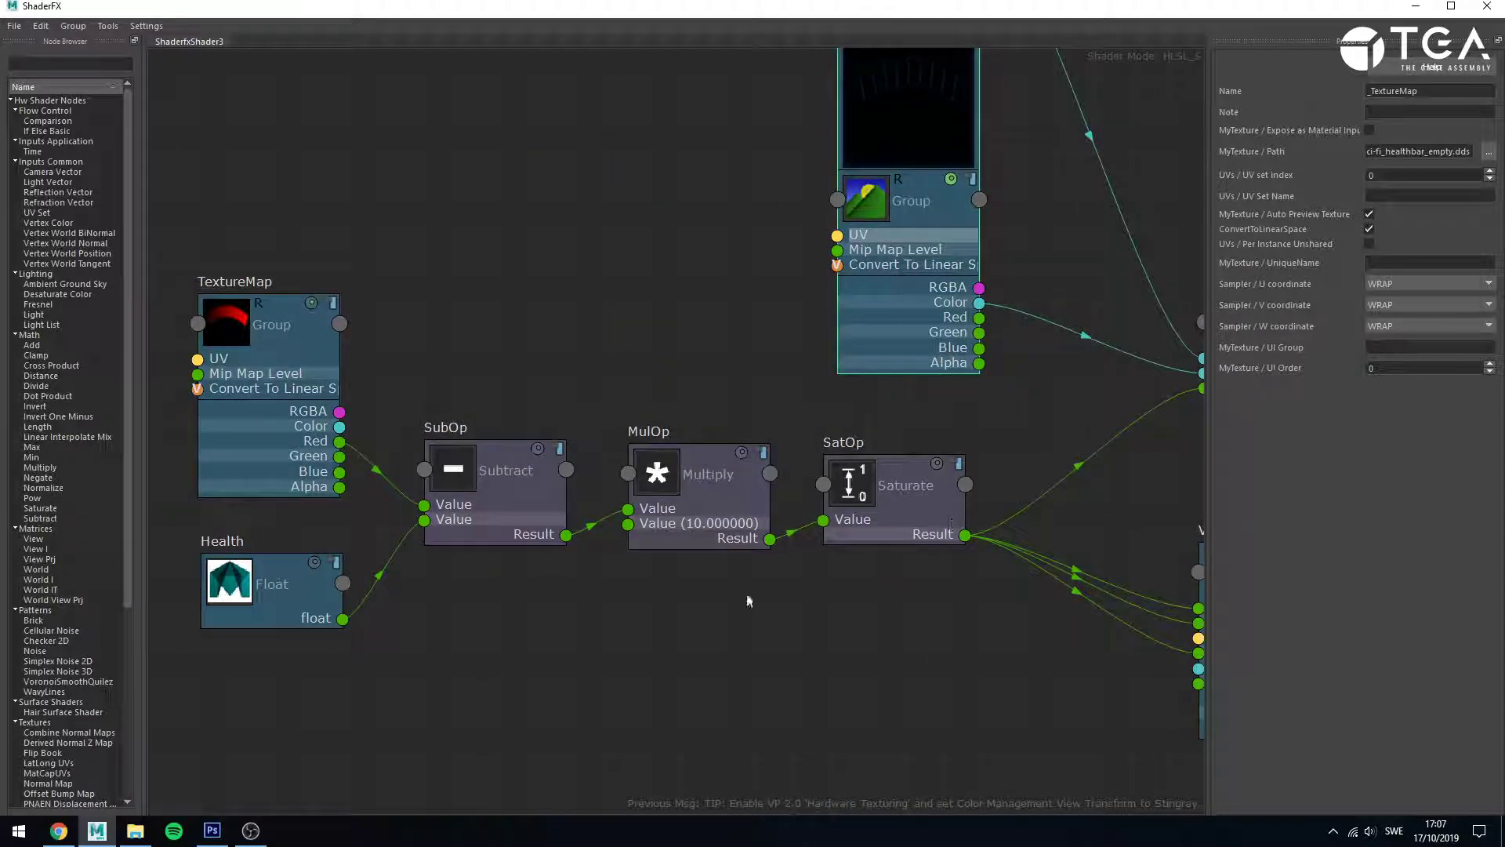
{"action": "left_click", "coordinate": [270, 374]}
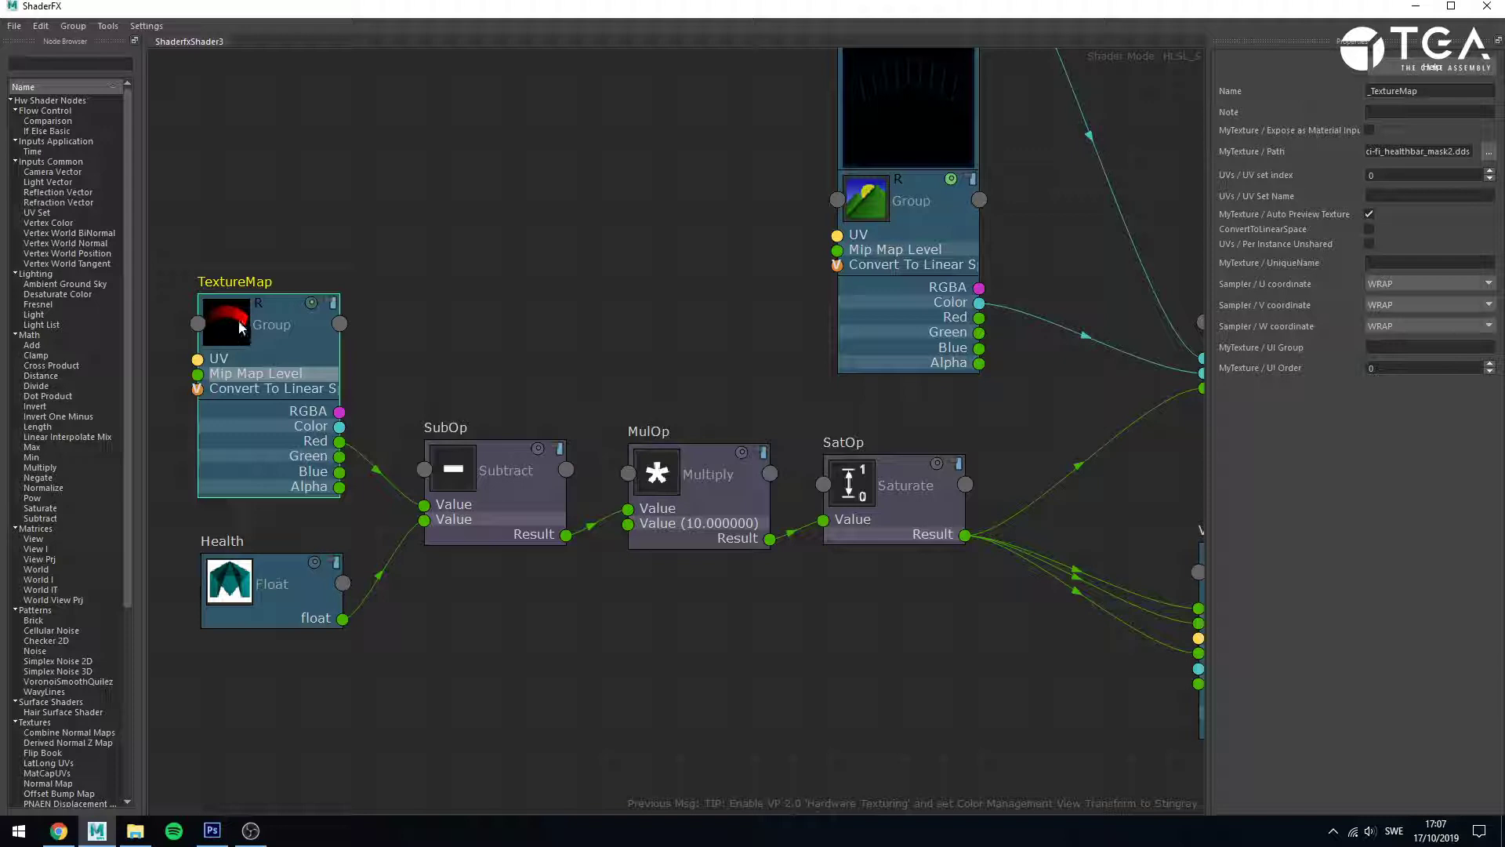
{"action": "left_click", "coordinate": [311, 302]}
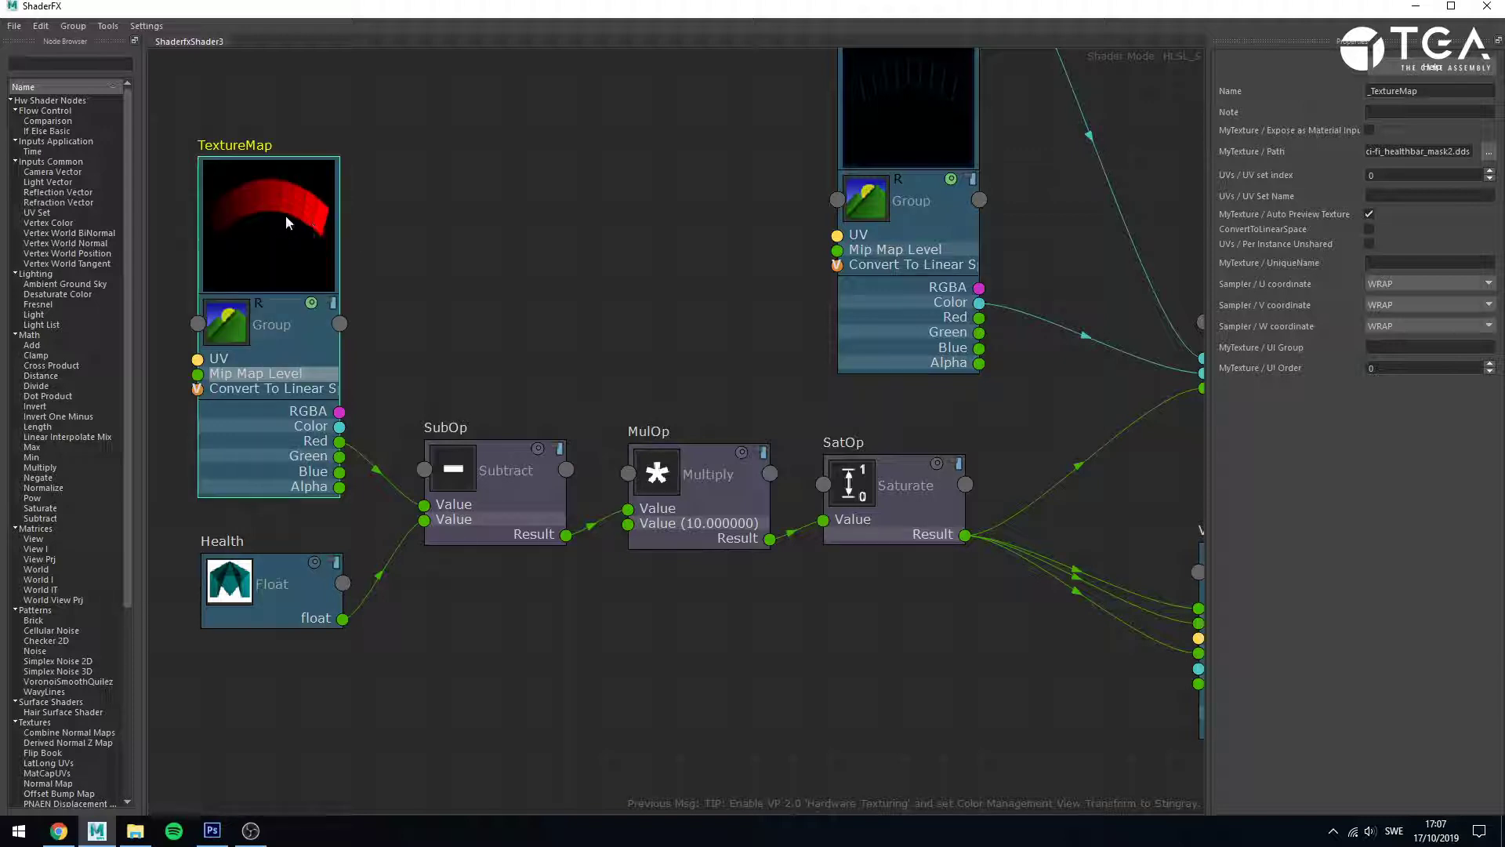
{"action": "left_click", "coordinate": [378, 240]}
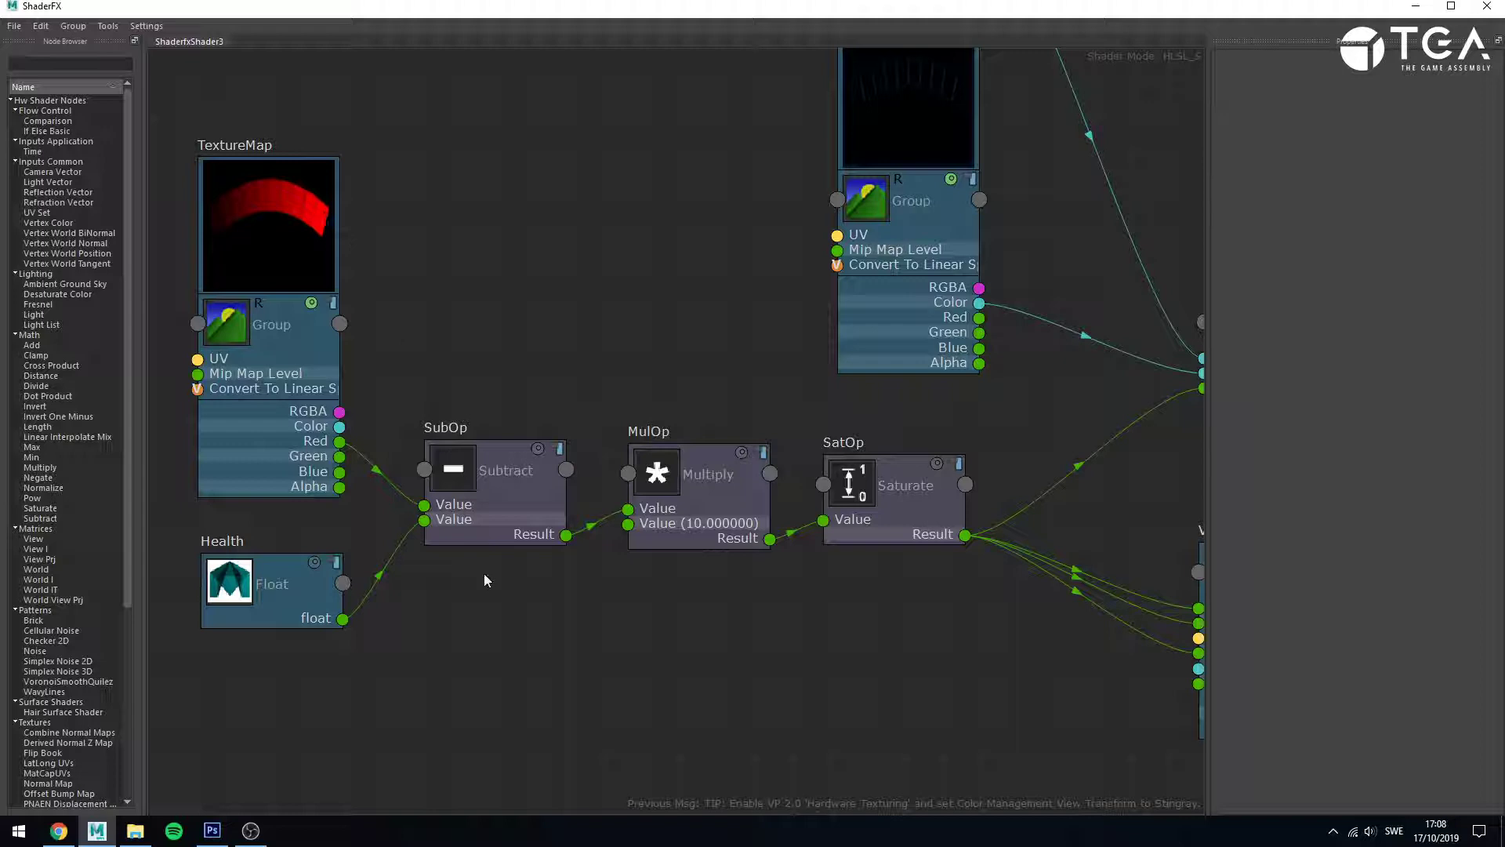
- Inspect the Health value node, then bring the LerpOp and VectorConstruct nodes into view
{"action": "left_click", "coordinate": [267, 594]}
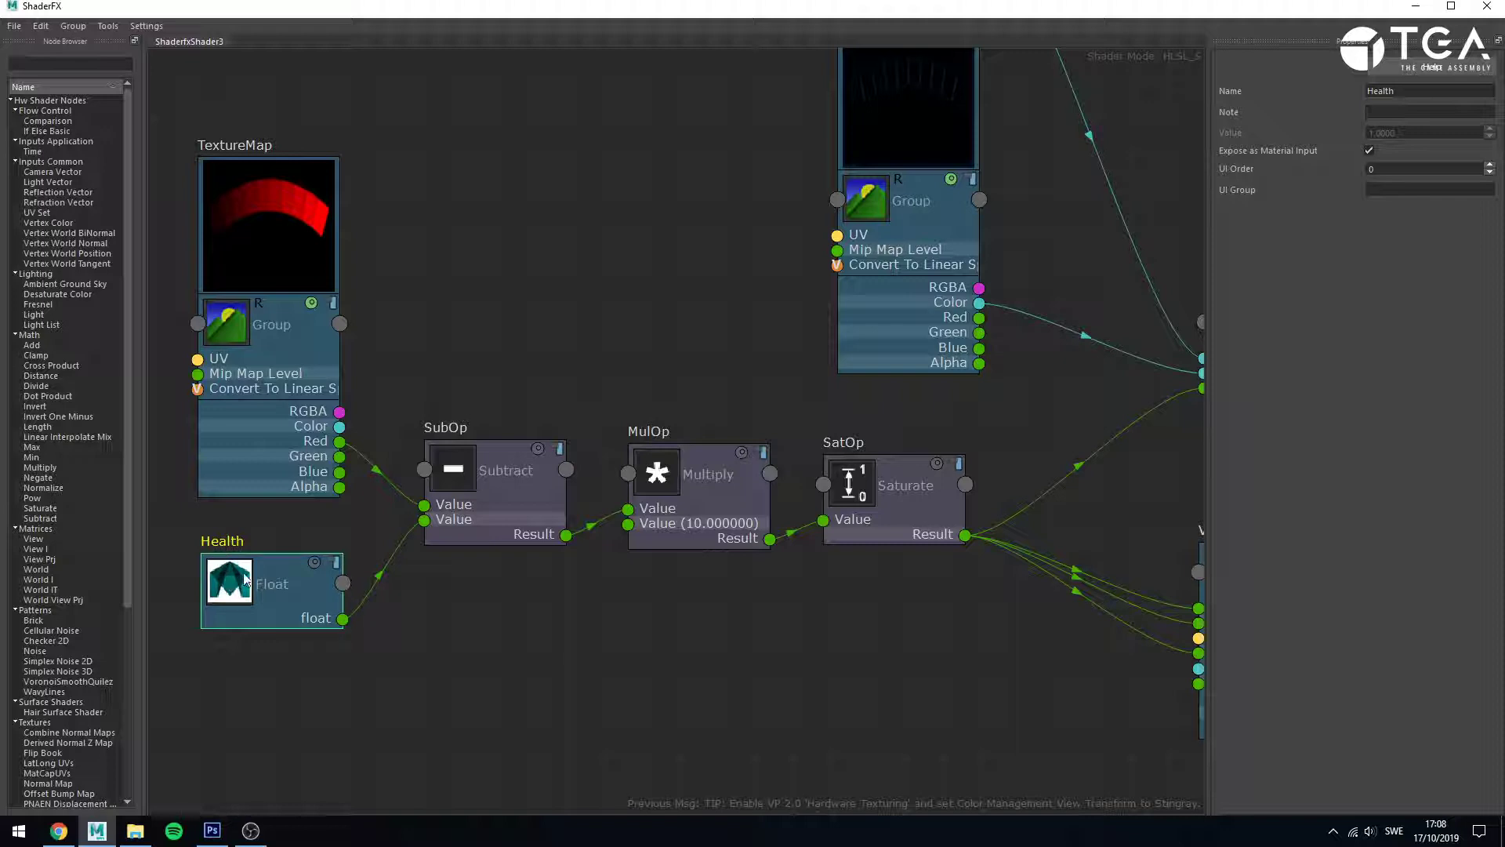
{"action": "left_click", "coordinate": [318, 657]}
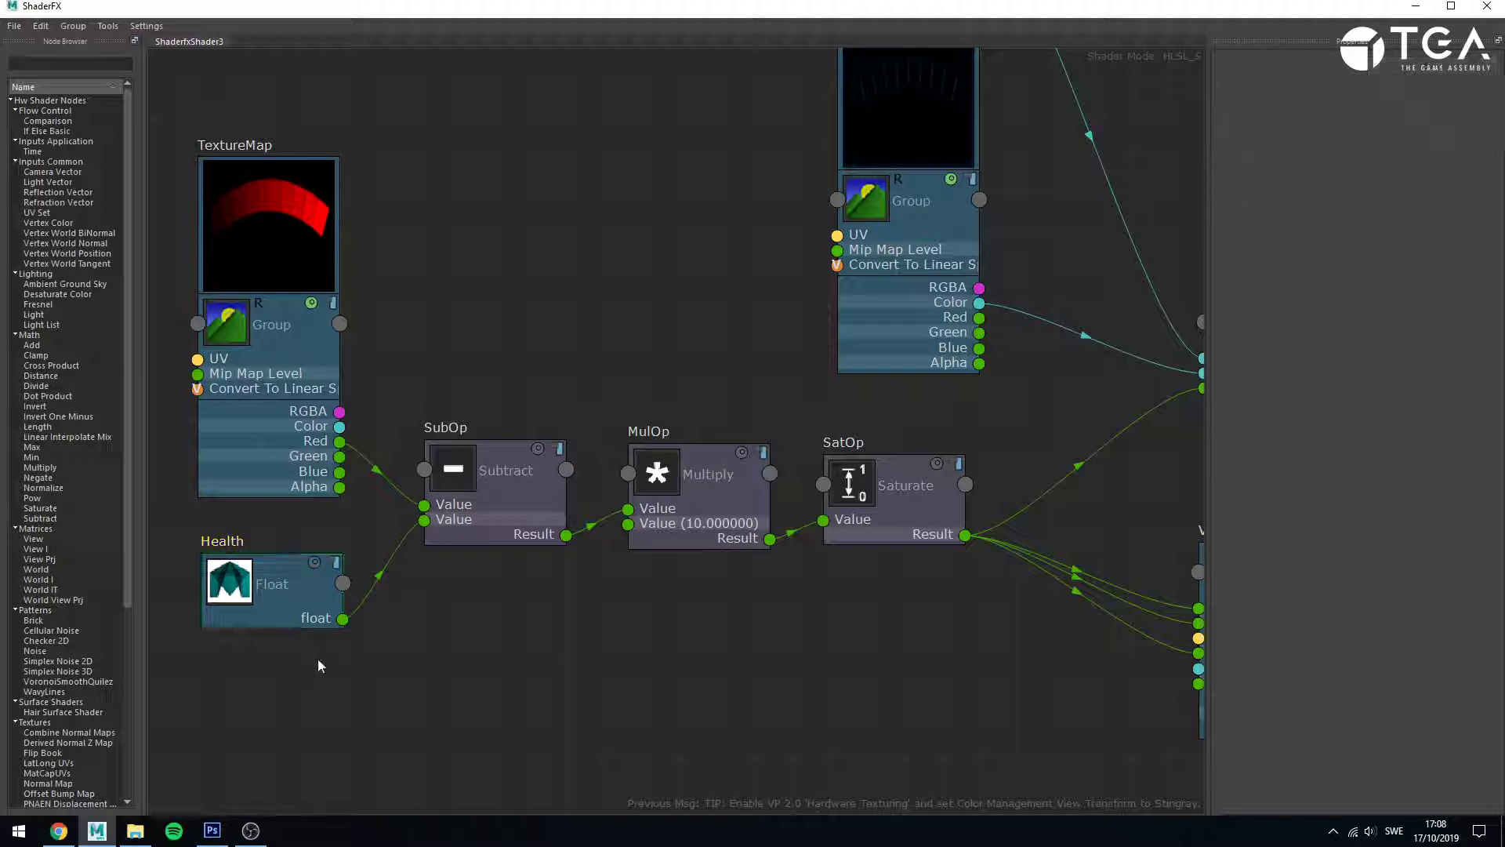
{"action": "left_click", "coordinate": [276, 566]}
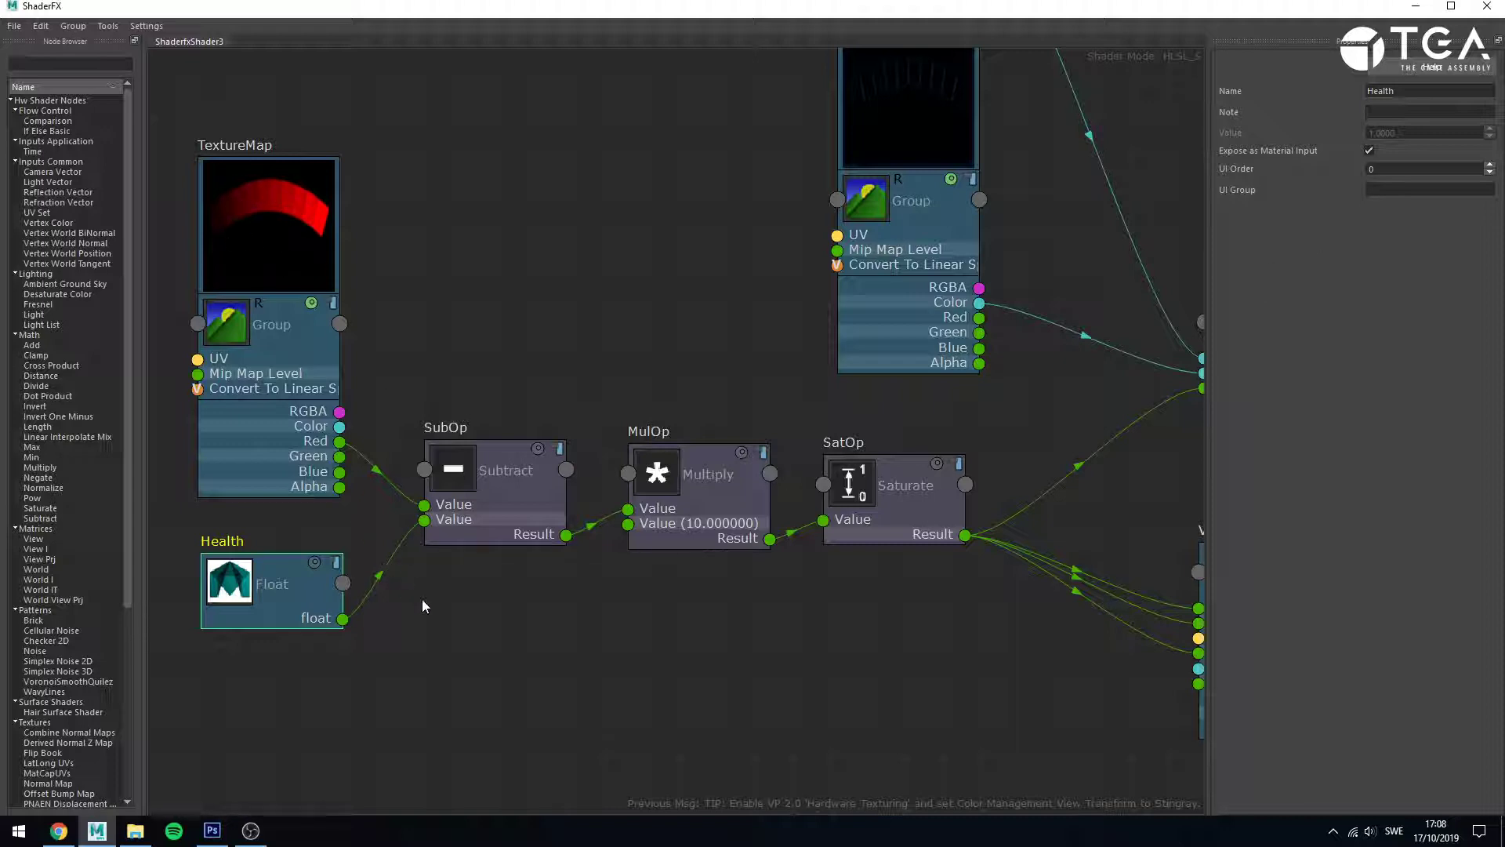
{"action": "left_click", "coordinate": [660, 684]}
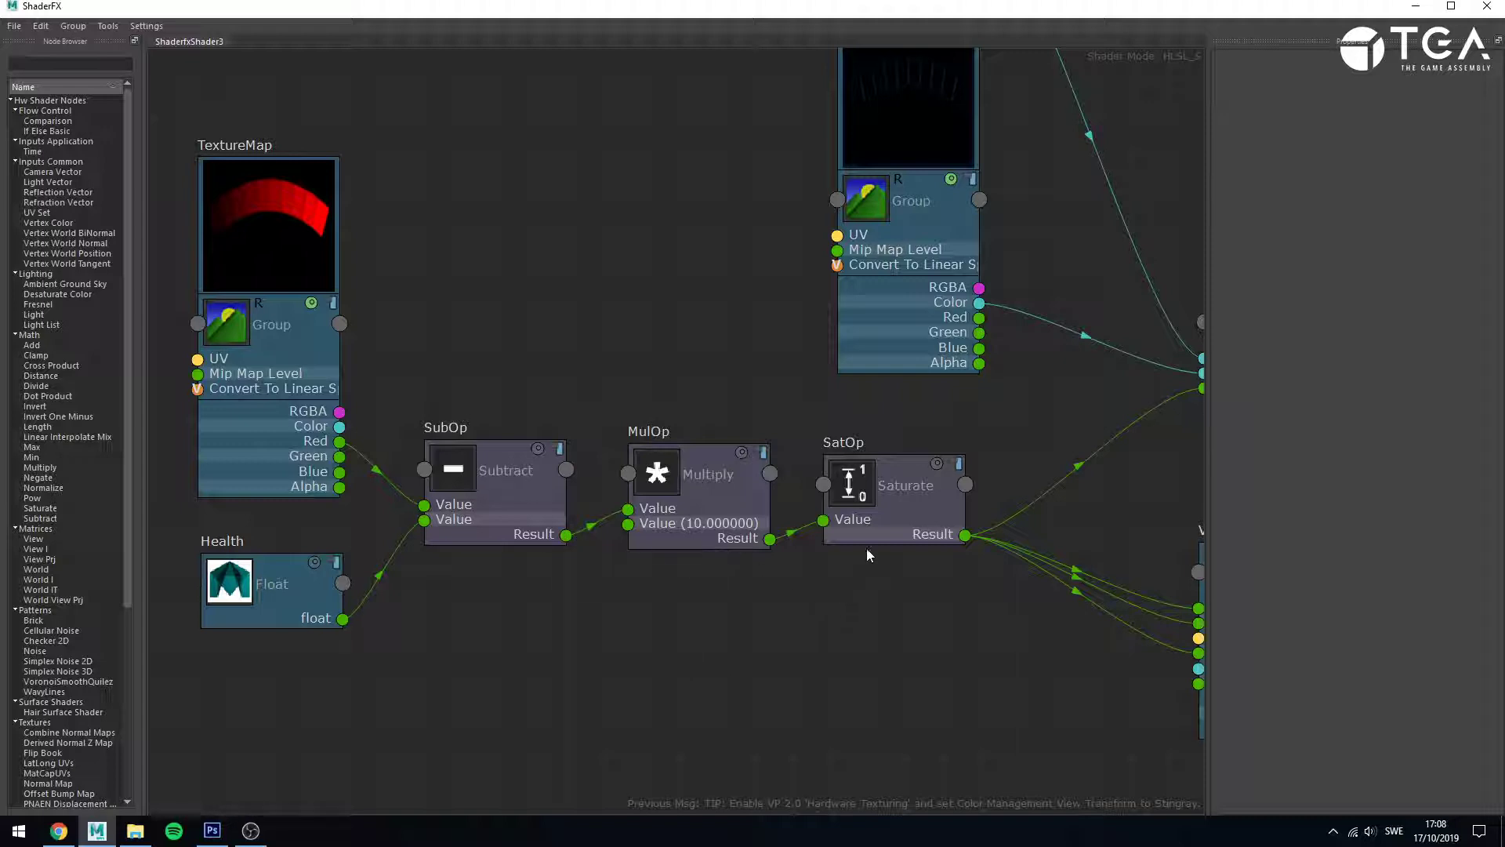
{"action": "middle_click_drag", "start_coordinate": [883, 578], "coordinate": [524, 675]}
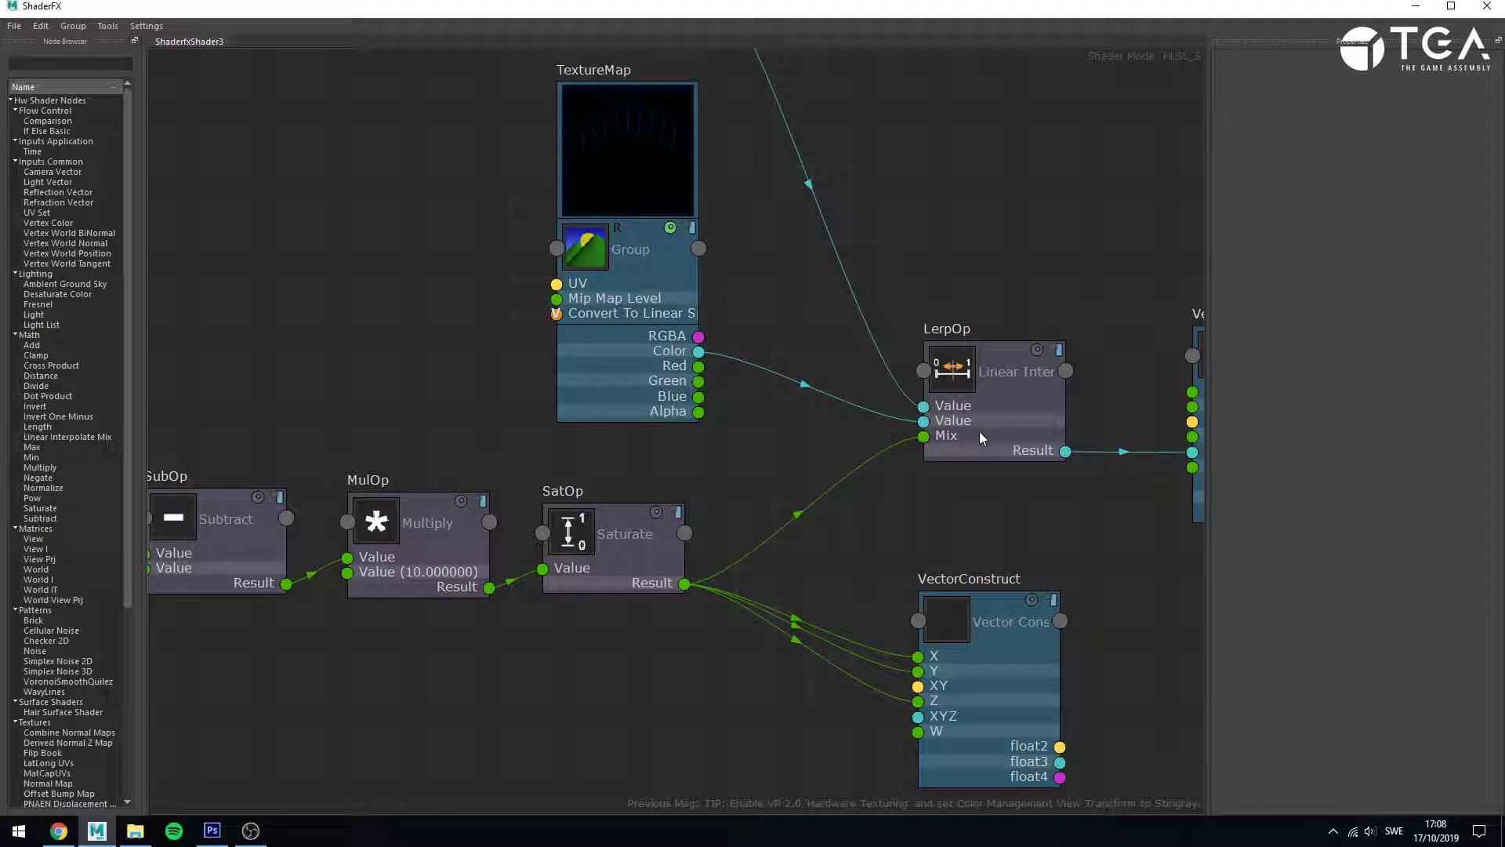
- Bring the output nodes into view and nudge the lower VectorConstruct node slightly
{"action": "scroll", "coordinate": [813, 283], "scroll_direction": "up", "scroll_amount": 4}
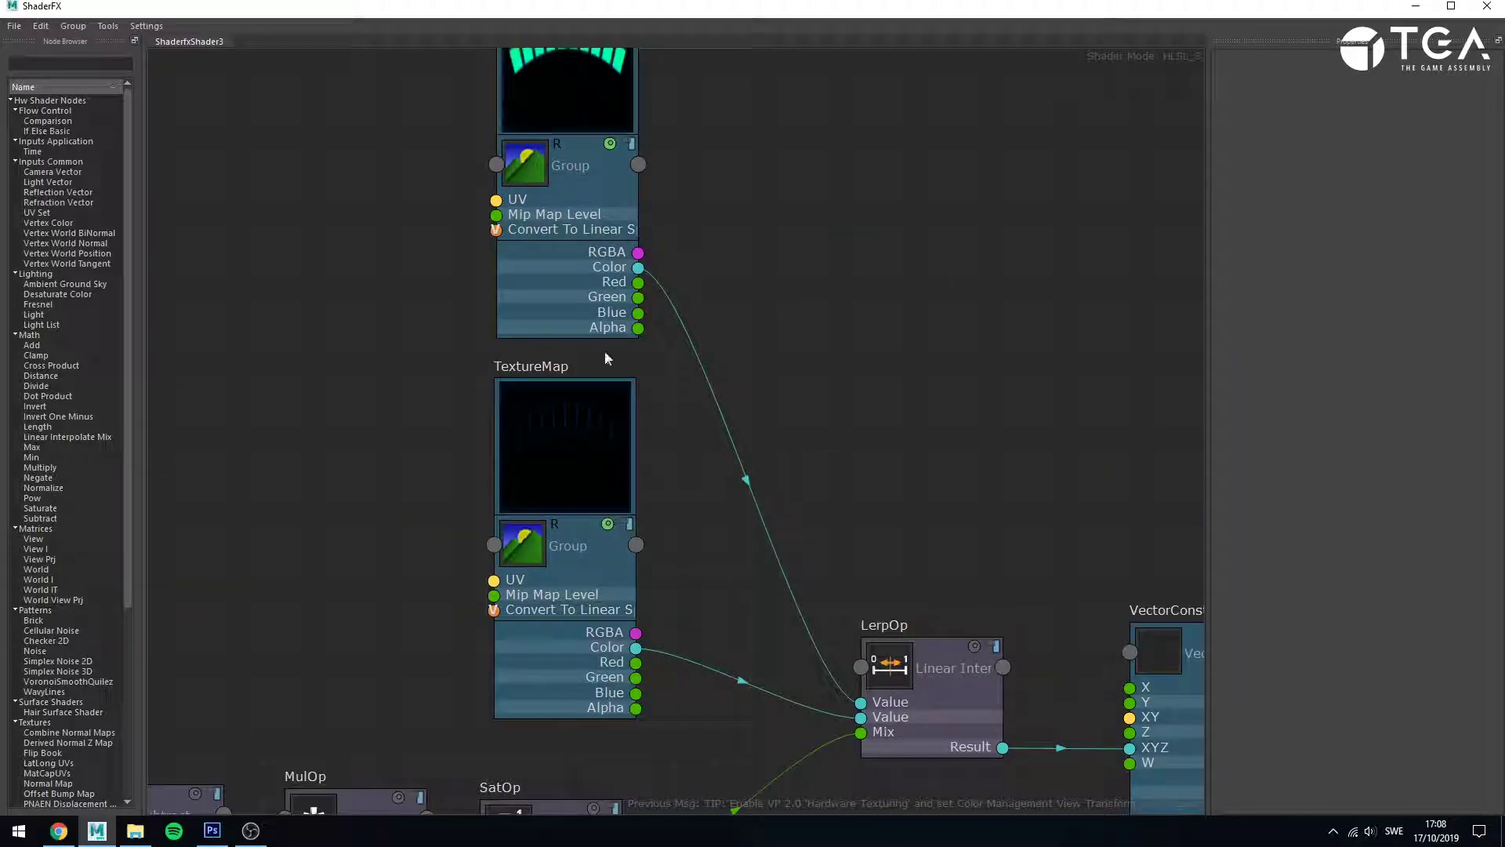
{"action": "scroll", "coordinate": [684, 494], "scroll_direction": "down", "scroll_amount": 4}
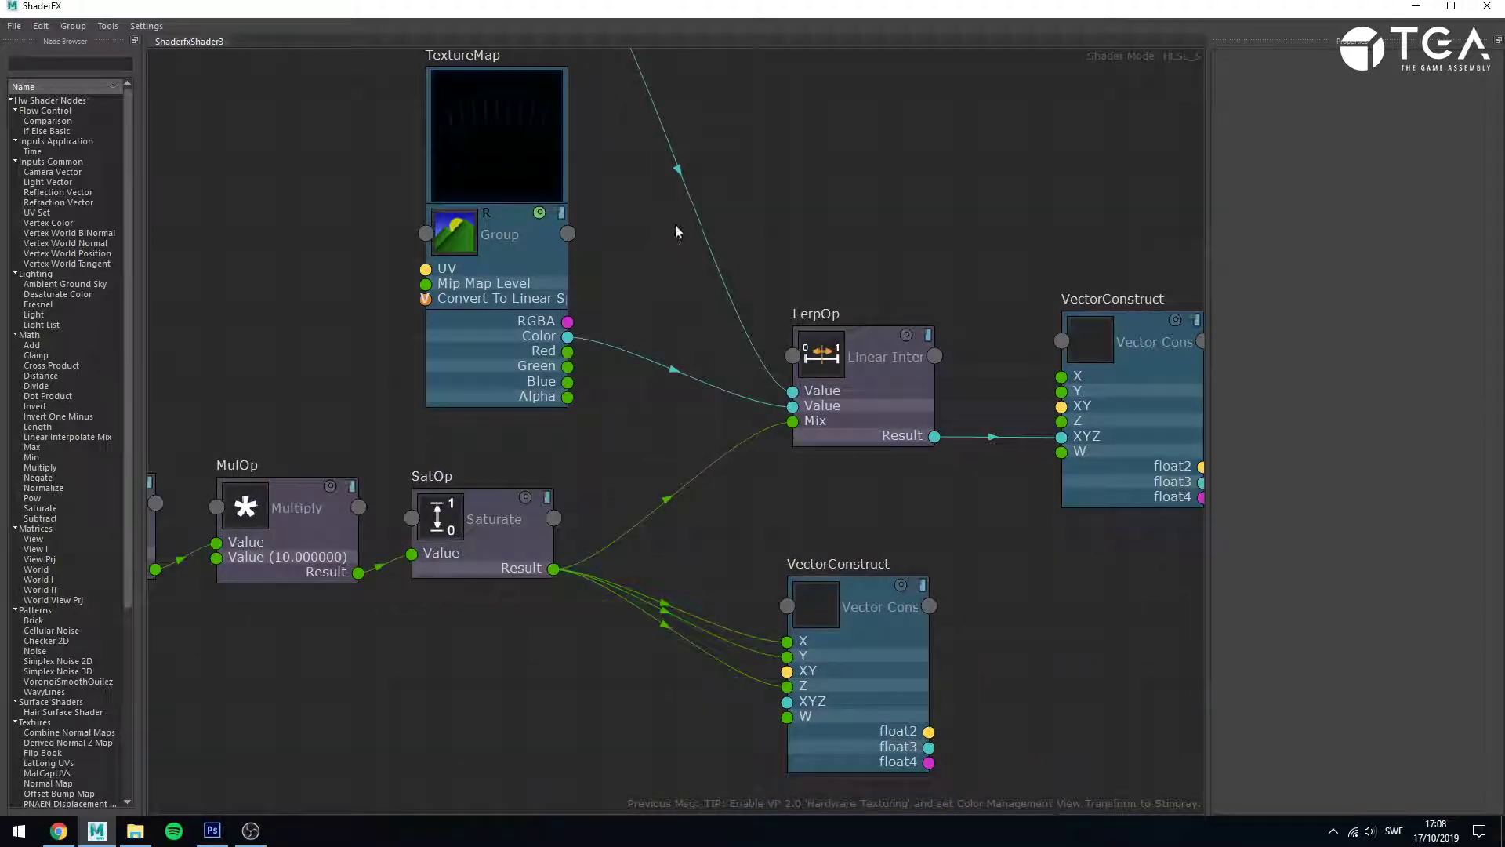
{"action": "scroll", "coordinate": [592, 576], "scroll_direction": "down", "scroll_amount": 1}
{"action": "middle_click_drag", "start_coordinate": [1066, 746], "coordinate": [892, 572]}
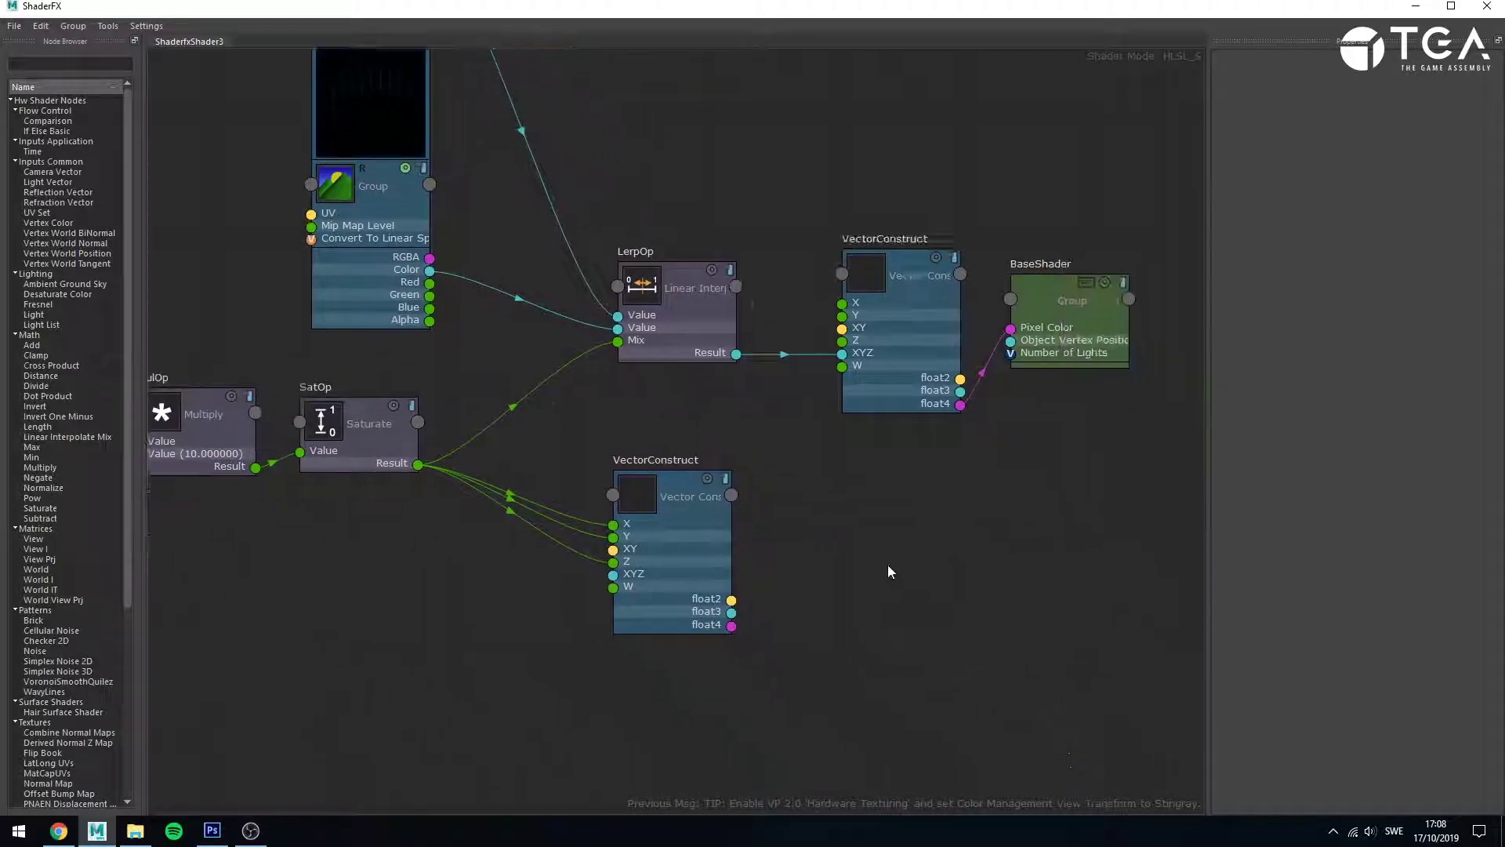
{"action": "middle_click_drag", "start_coordinate": [276, 471], "coordinate": [458, 453]}
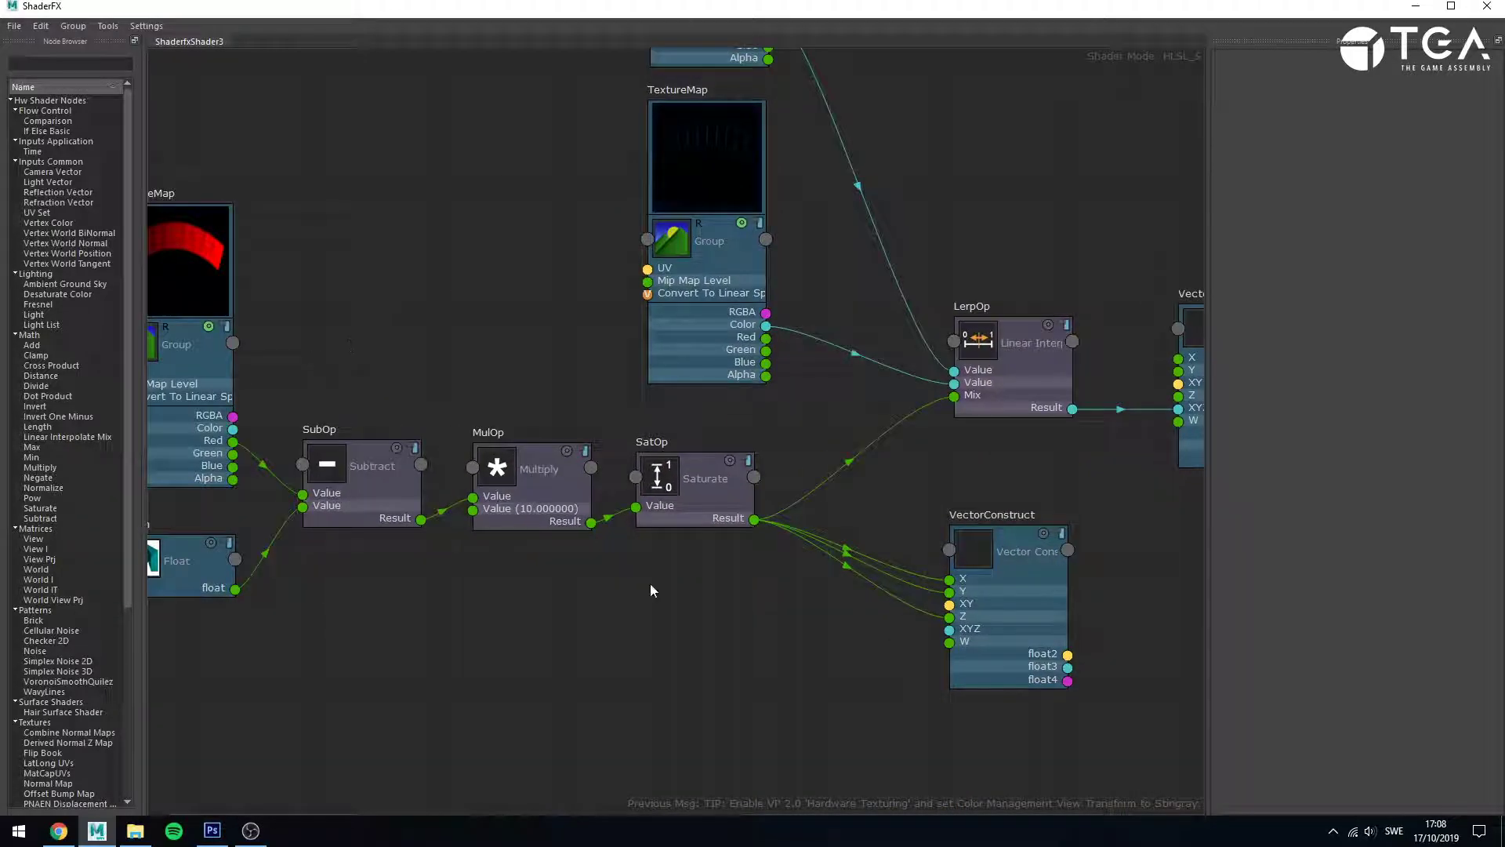
{"action": "middle_click_drag", "start_coordinate": [651, 588], "coordinate": [308, 584]}
{"action": "left_click", "coordinate": [665, 608]}
{"action": "left_click_drag", "start_coordinate": [664, 608], "coordinate": [660, 600]}
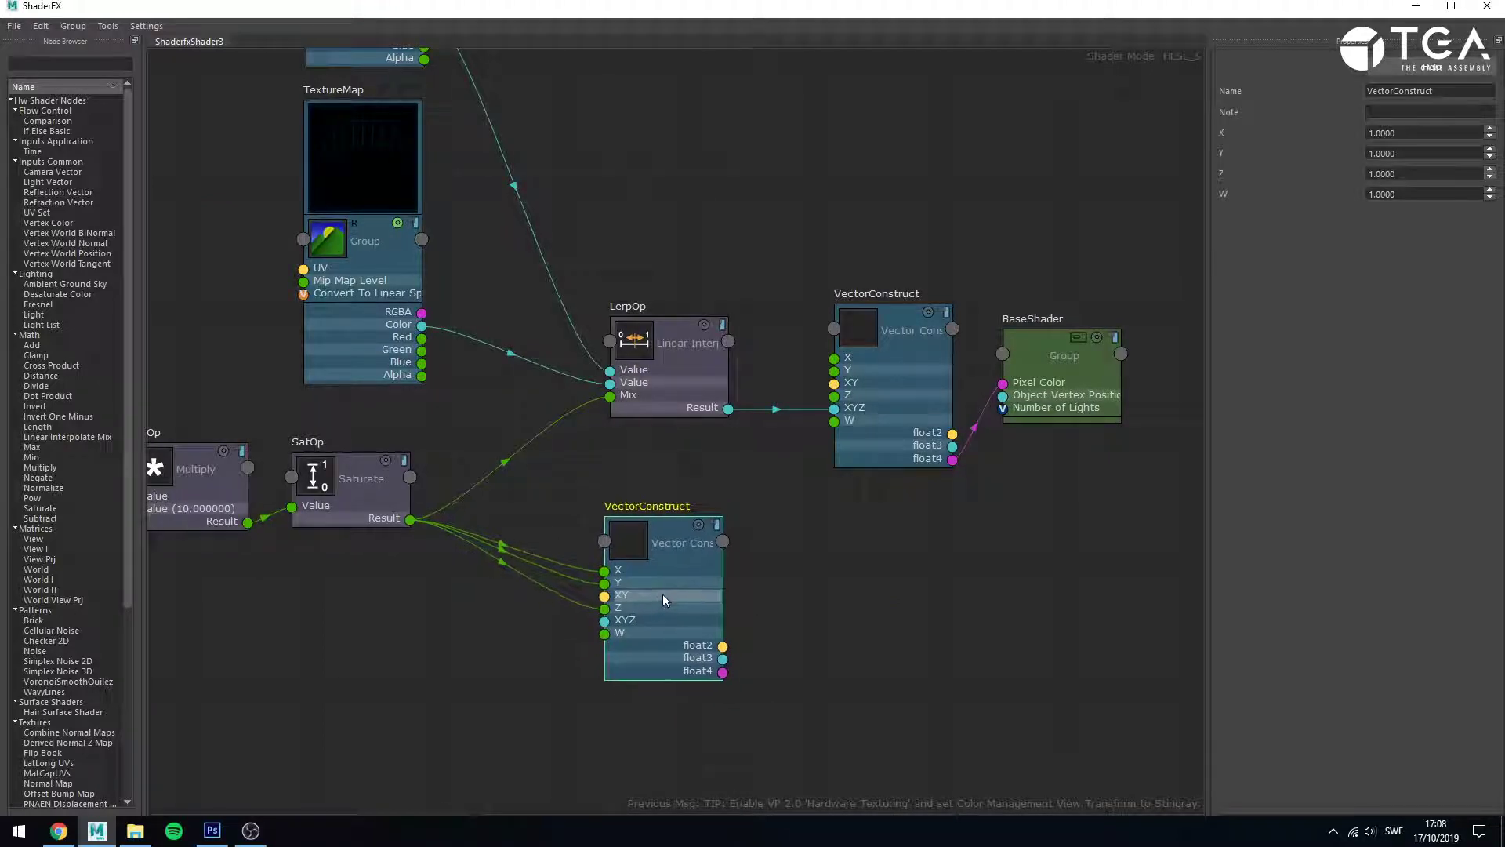
{"action": "left_click", "coordinate": [751, 652]}
- Connect the lower VectorConstruct float4 to BaseShader Pixel Color and lower Health to preview segments
{"action": "left_click_drag", "start_coordinate": [723, 672], "coordinate": [1003, 383]}
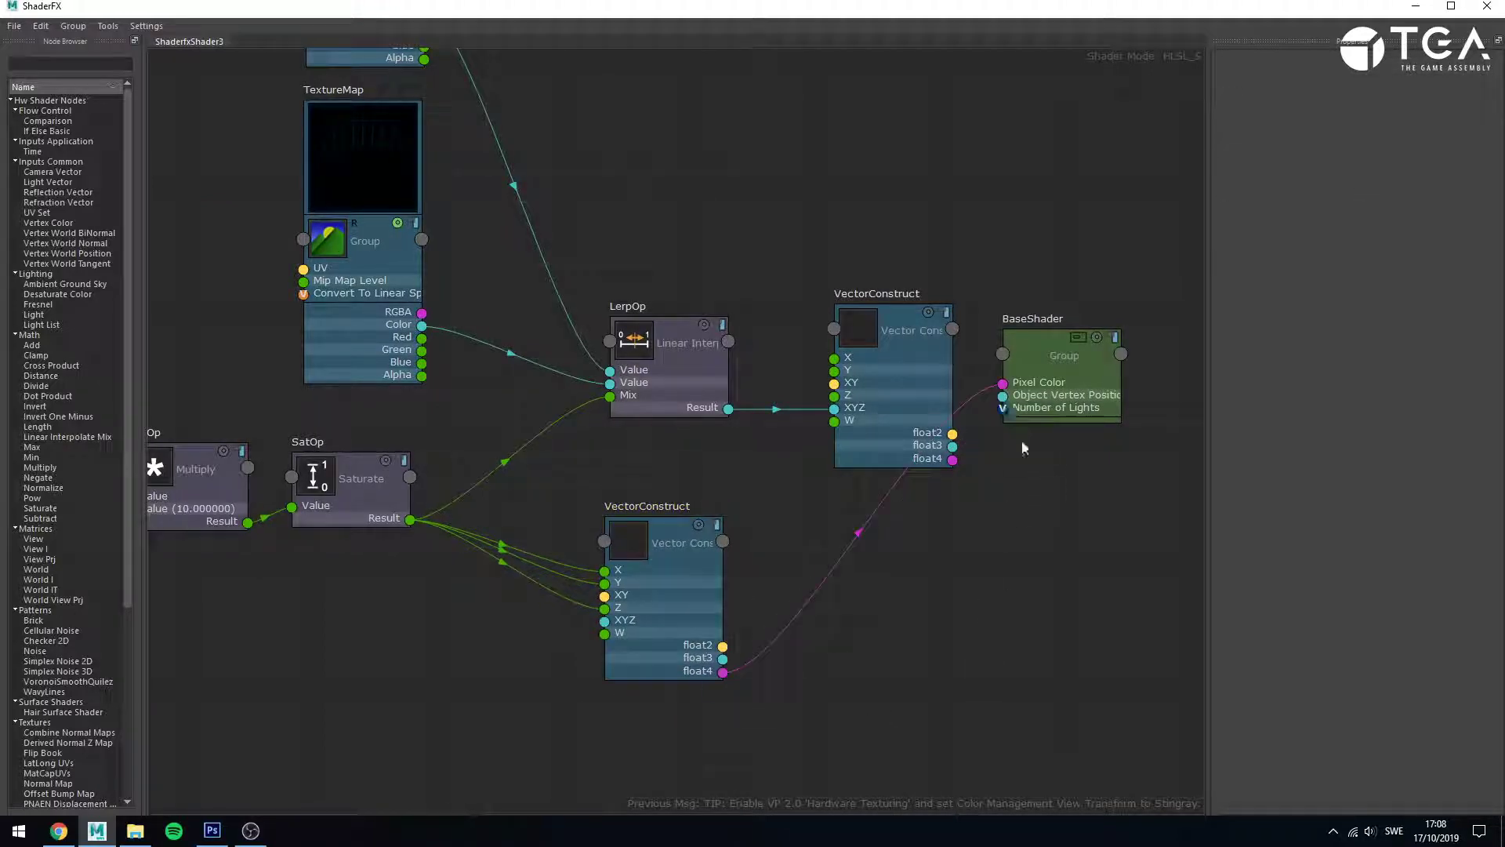
{"action": "left_click", "coordinate": [1416, 6]}
{"action": "mouse_move", "coordinate": [1469, 223]}
{"action": "left_mouse_down"}
{"action": "mouse_move", "coordinate": [1311, 222]}
{"action": "mouse_move", "coordinate": [1470, 223]}
{"action": "mouse_move", "coordinate": [1405, 223]}
{"action": "left_mouse_up"}
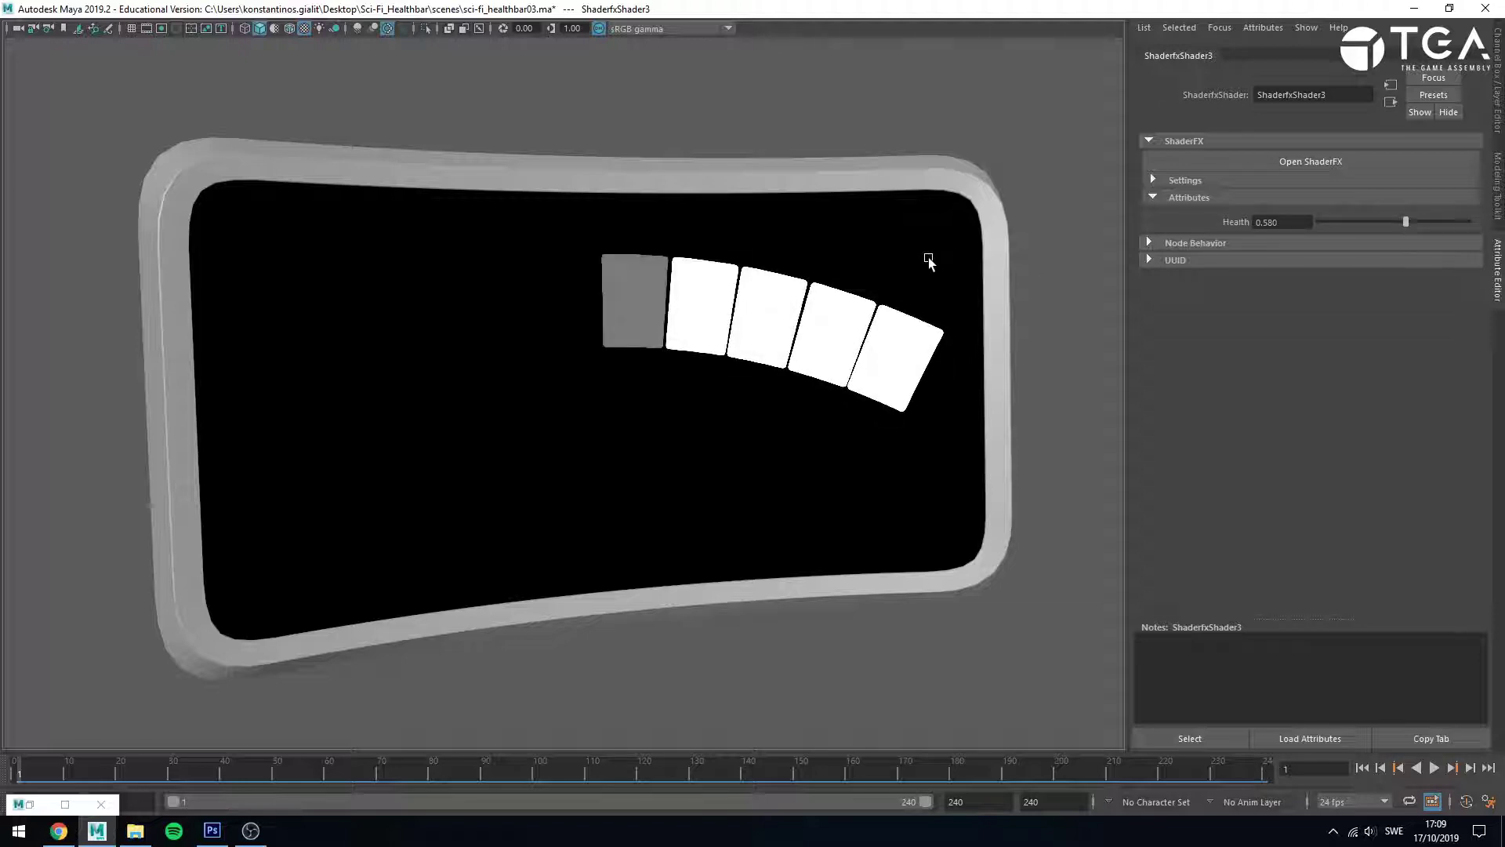
- Restore the ShaderFX window beside the viewport and inspect the lower VectorConstruct and texture nodes
{"action": "left_click", "coordinate": [65, 803]}
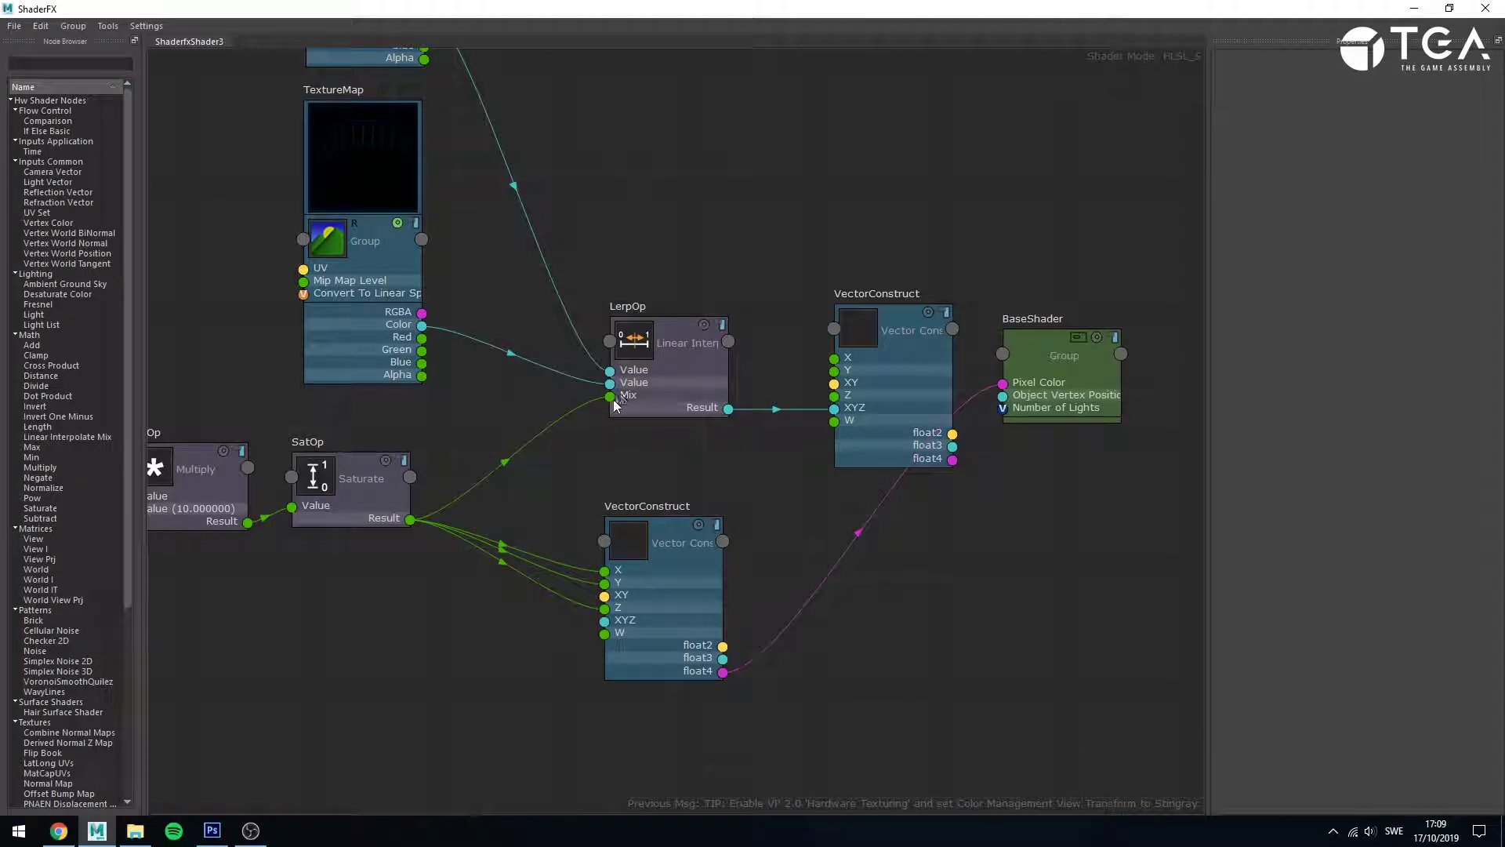
{"action": "left_click_drag", "start_coordinate": [710, 12], "coordinate": [728, 447]}
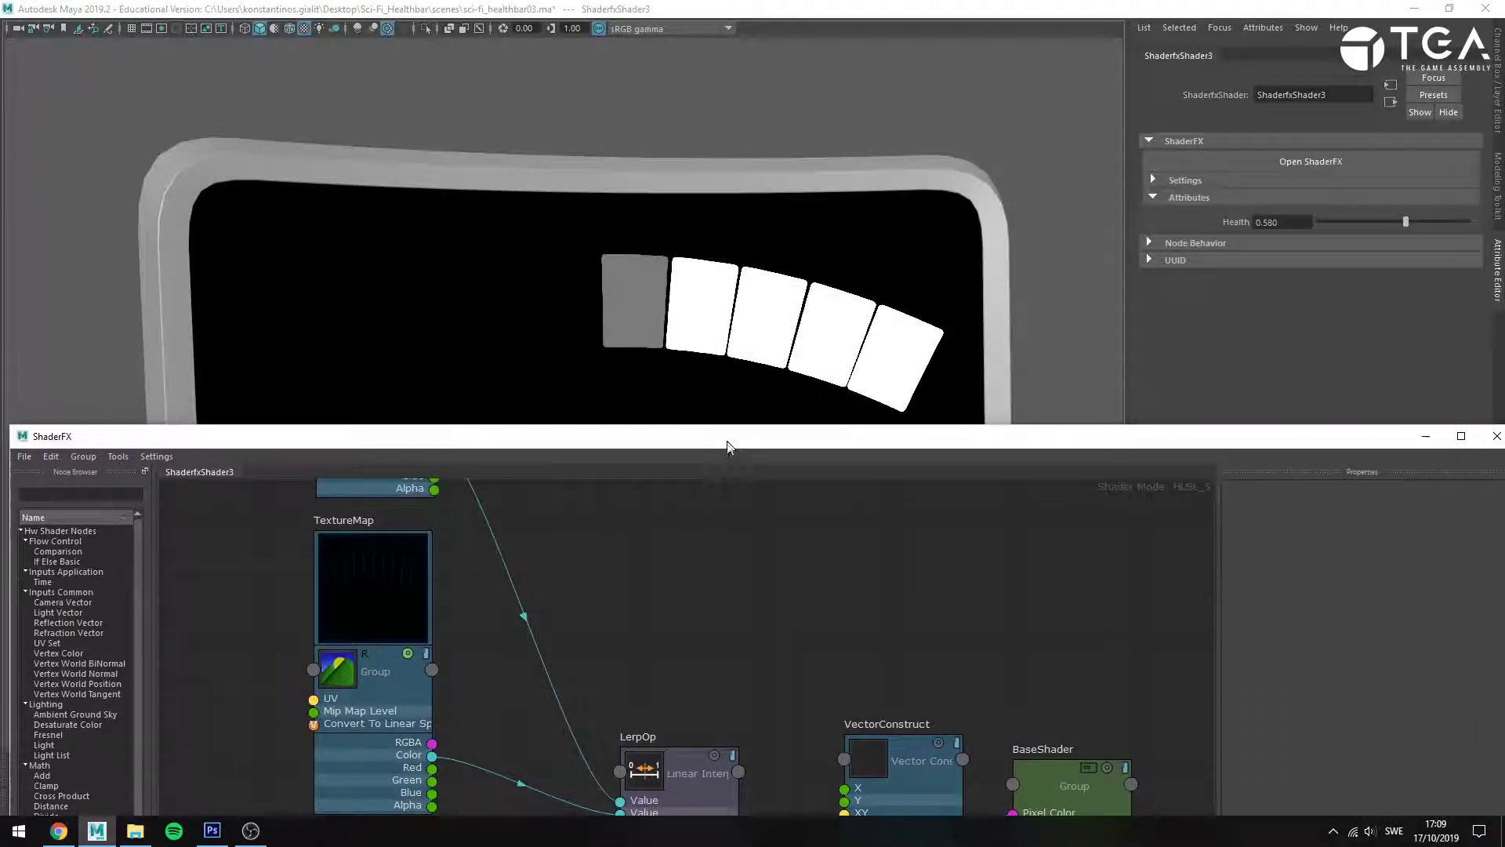
{"action": "scroll", "coordinate": [680, 715], "scroll_direction": "down", "scroll_amount": 2}
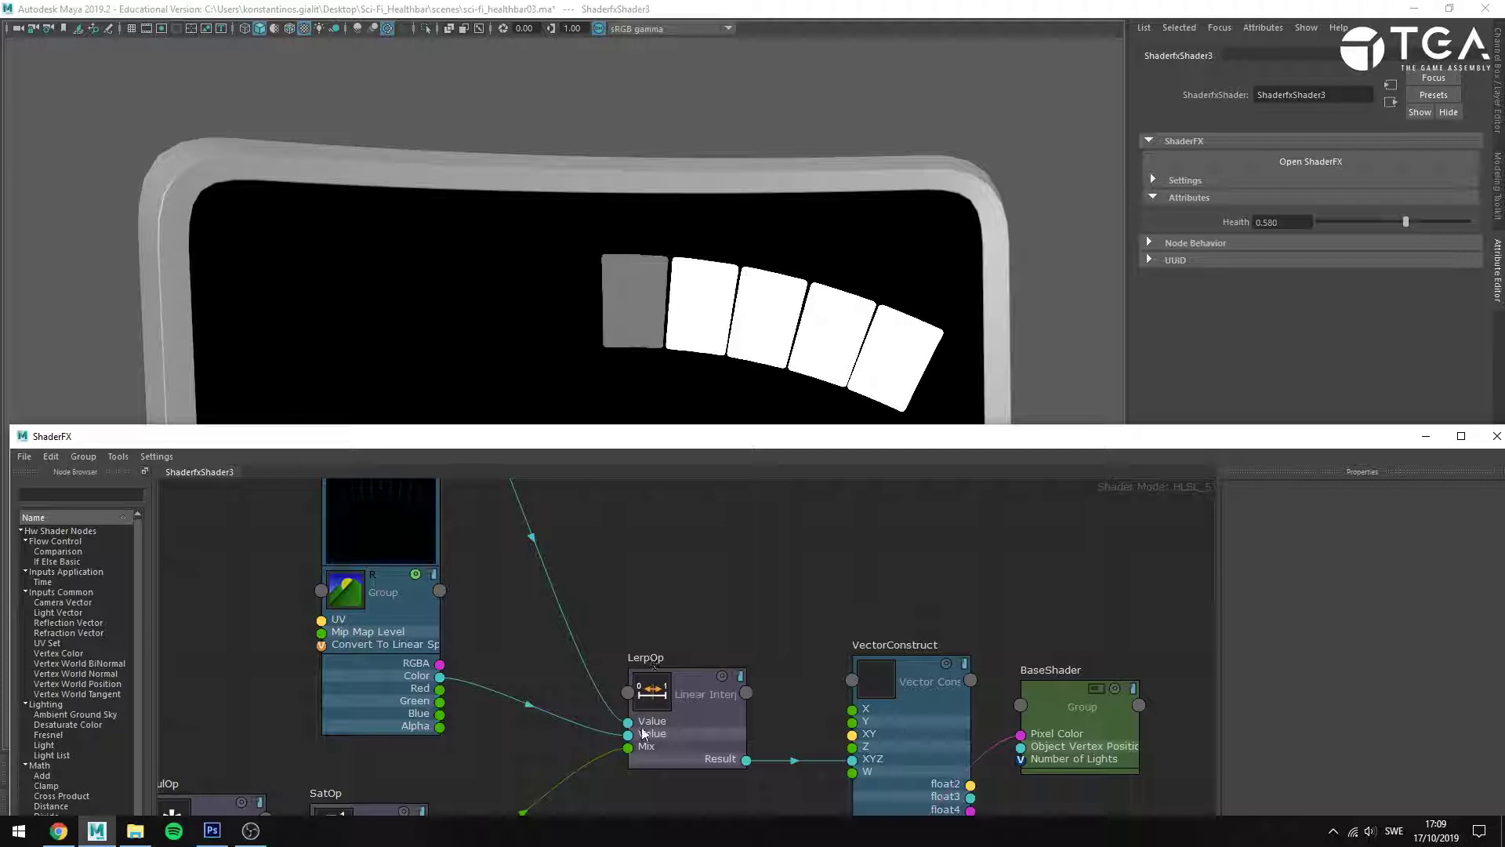
{"action": "scroll", "coordinate": [641, 628], "scroll_direction": "down", "scroll_amount": 2}
{"action": "middle_click_drag", "start_coordinate": [468, 590], "coordinate": [445, 634]}
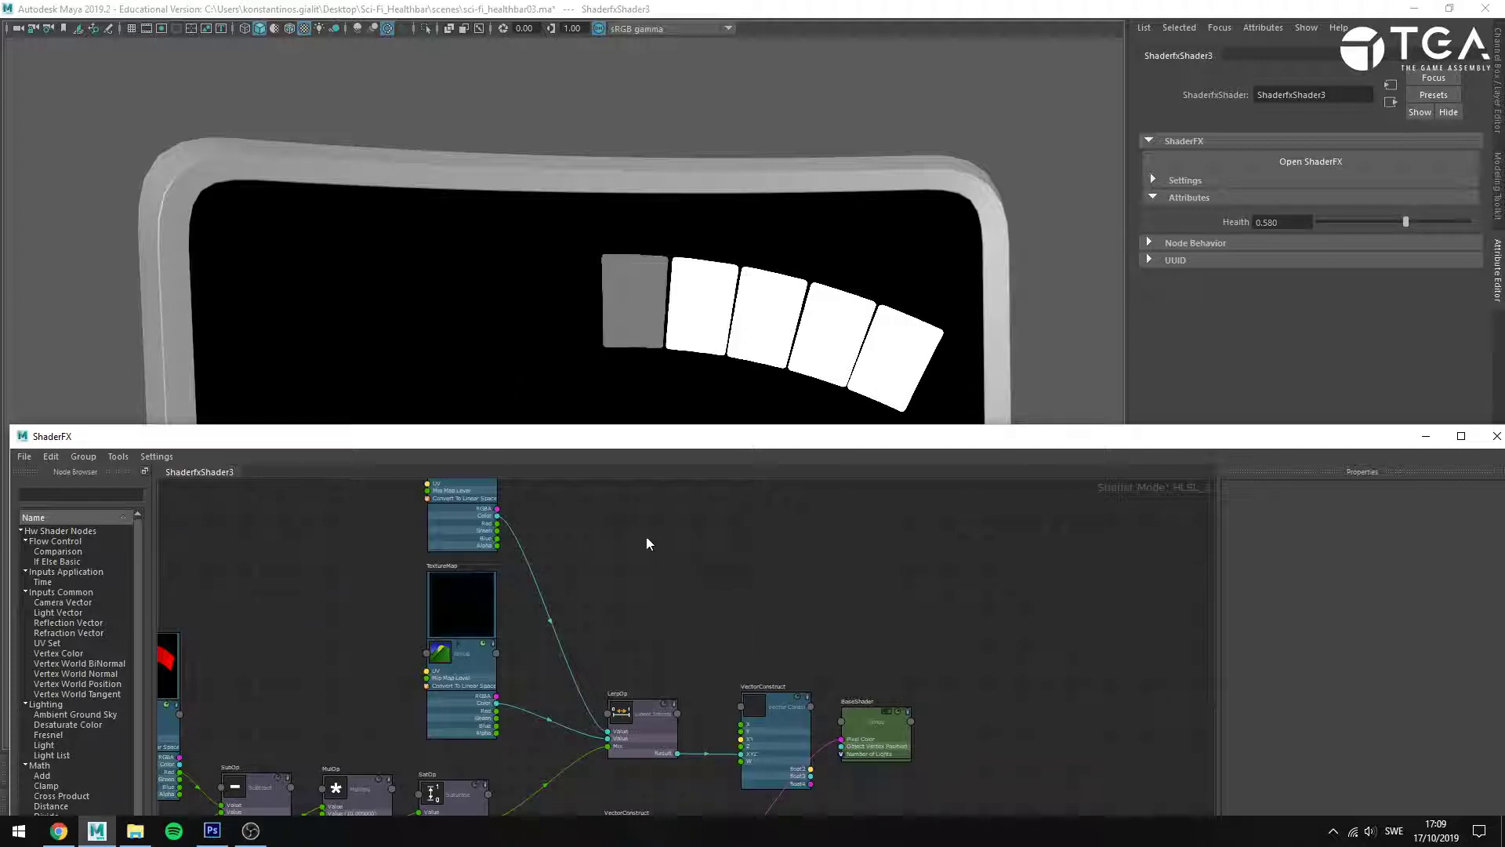
{"action": "middle_click_drag", "start_coordinate": [646, 536], "coordinate": [641, 625]}
{"action": "middle_click_drag", "start_coordinate": [619, 727], "coordinate": [853, 492]}
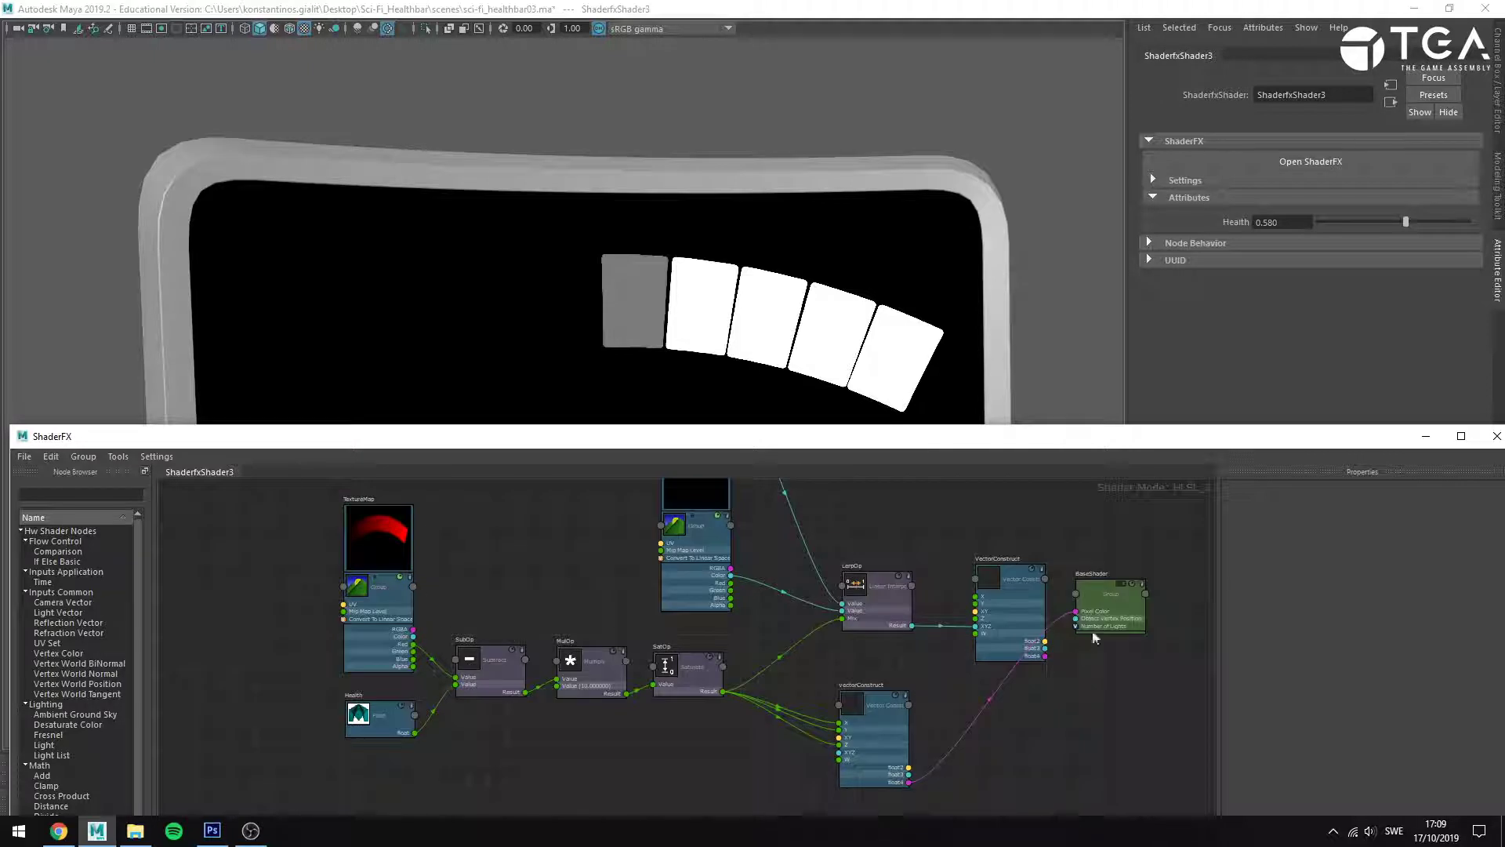
{"action": "left_click", "coordinate": [902, 725]}
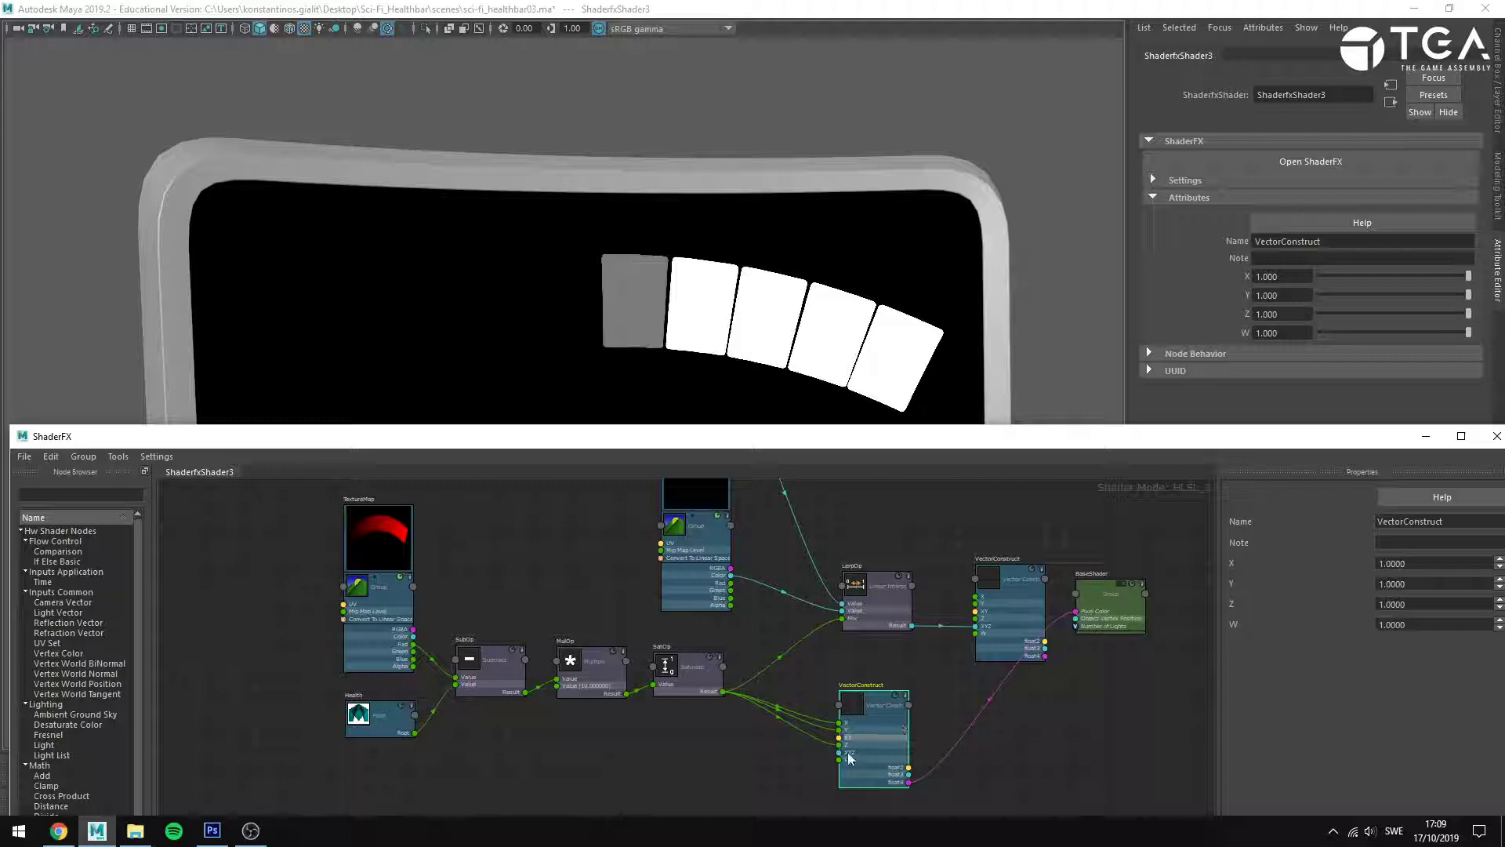
{"action": "middle_click_drag", "start_coordinate": [824, 633], "coordinate": [792, 698]}
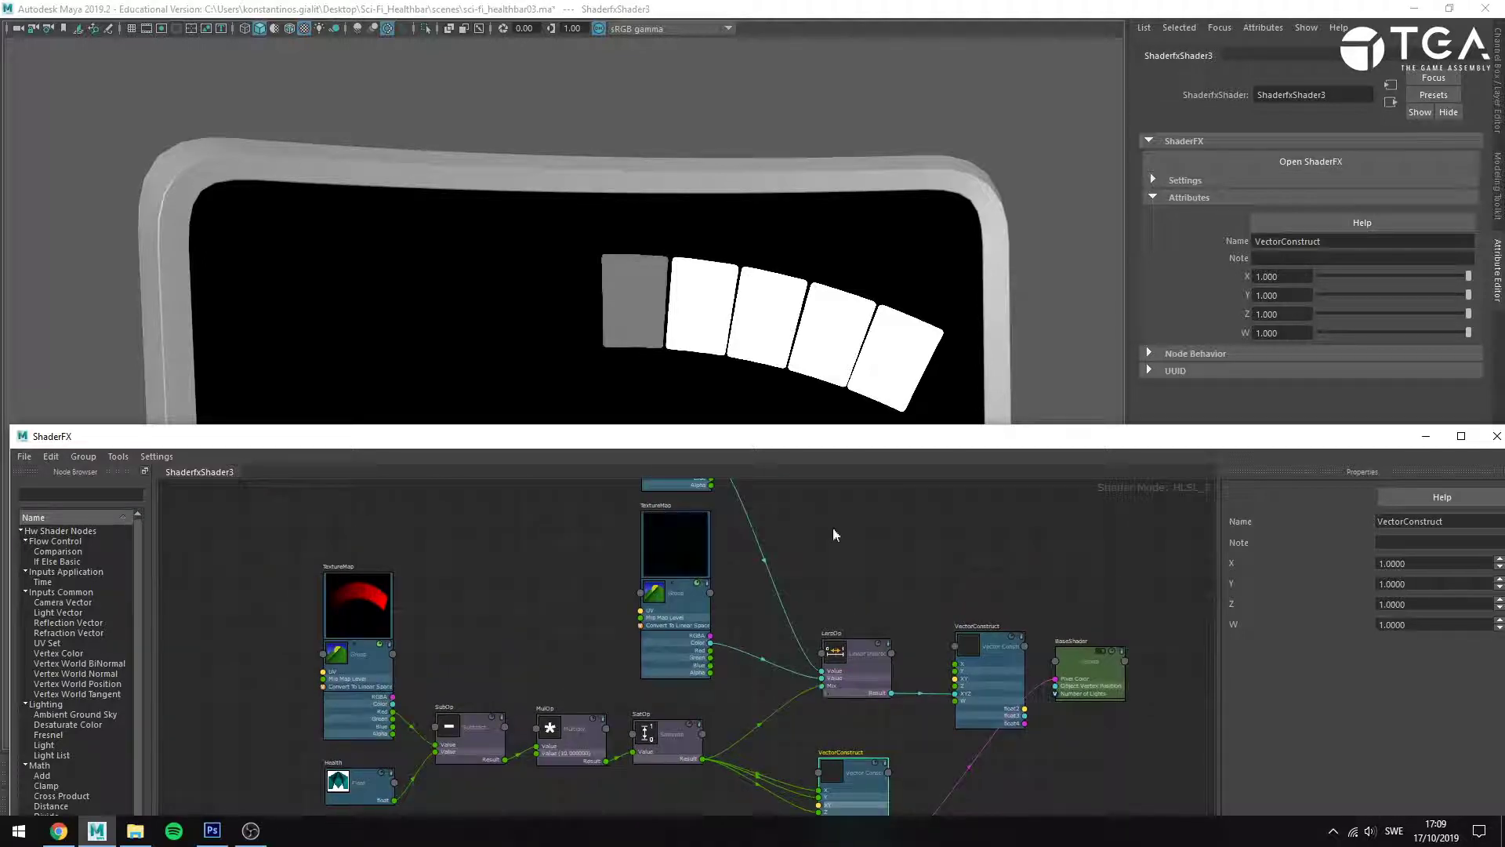
{"action": "mouse_move", "coordinate": [832, 528]}
{"action": "middle_mouse_down"}
{"action": "mouse_move", "coordinate": [822, 685]}
{"action": "mouse_move", "coordinate": [824, 643]}
{"action": "middle_mouse_up"}
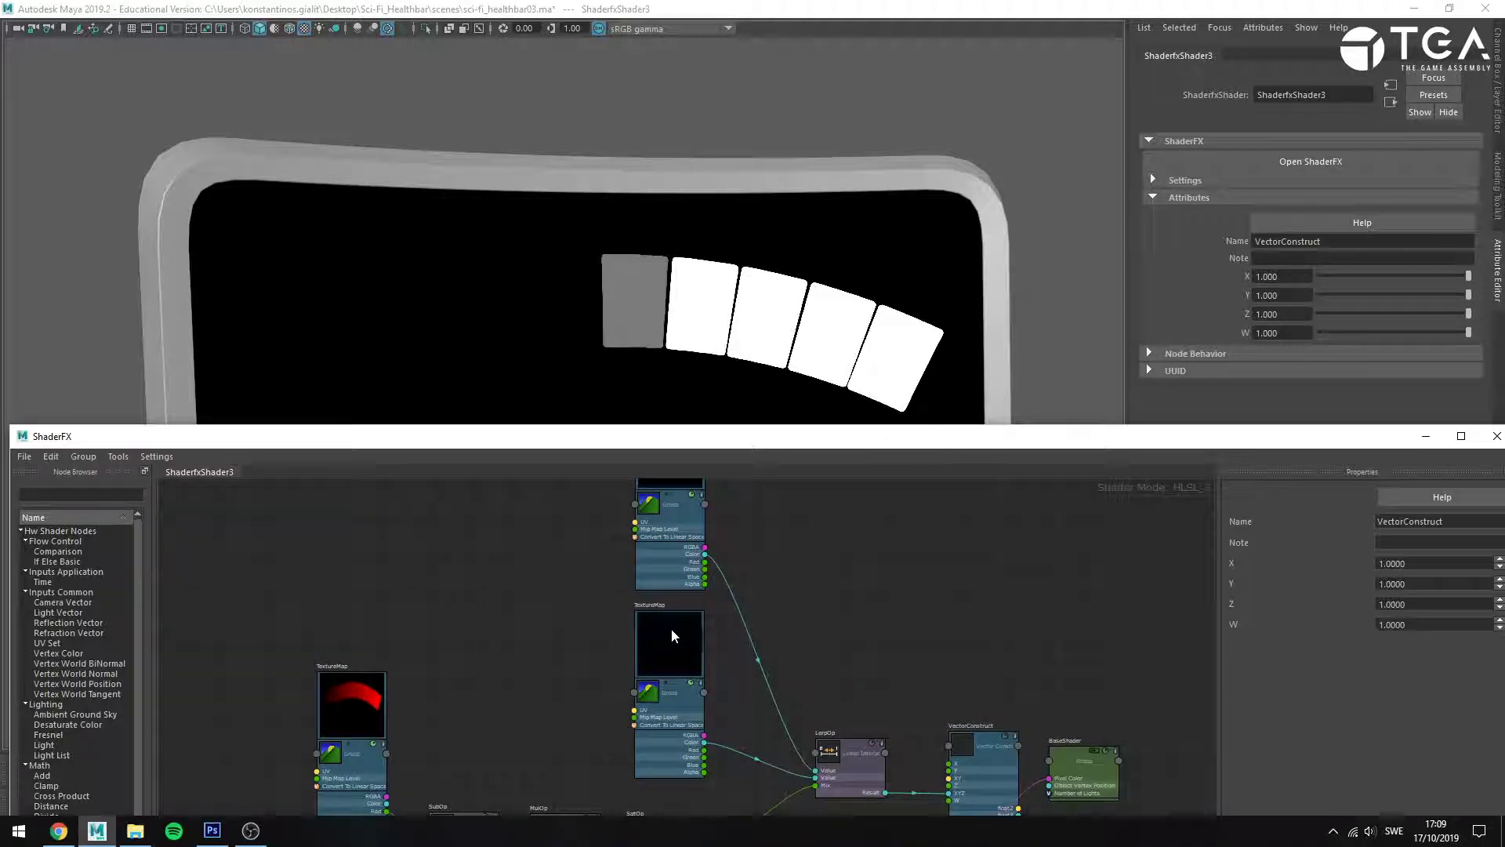
{"action": "left_click", "coordinate": [1085, 537]}
- Set the Health value to 0.900
{"action": "double_click", "coordinate": [1282, 222]}
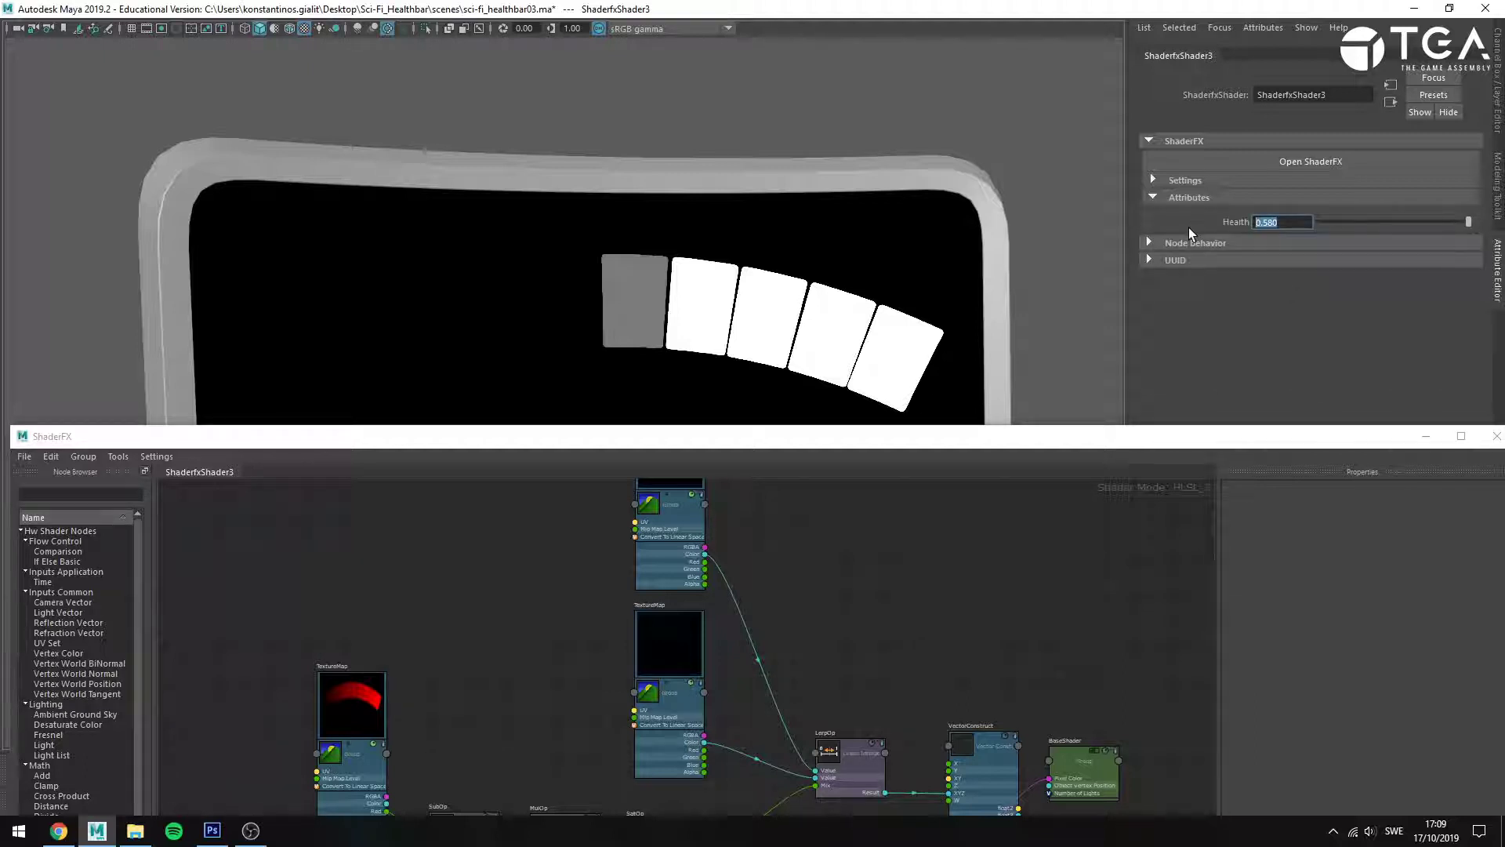
{"action": "type", "text": "0.9"}
{"action": "key", "text": "Return"}
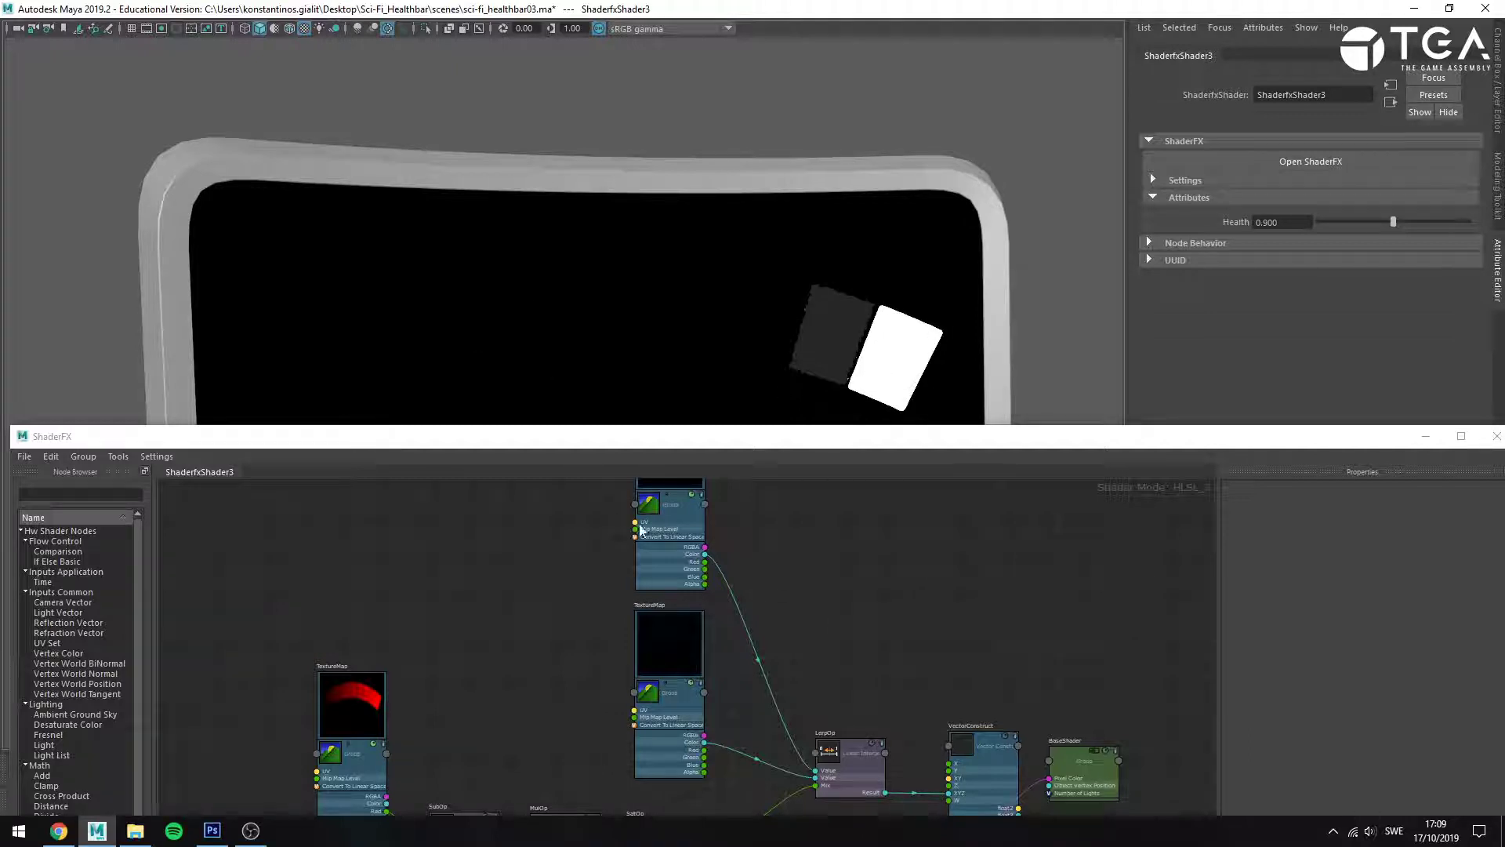
- Lower Health to about 0.335, then enter exactly 0.300
{"action": "middle_click_drag", "start_coordinate": [751, 528], "coordinate": [736, 588]}
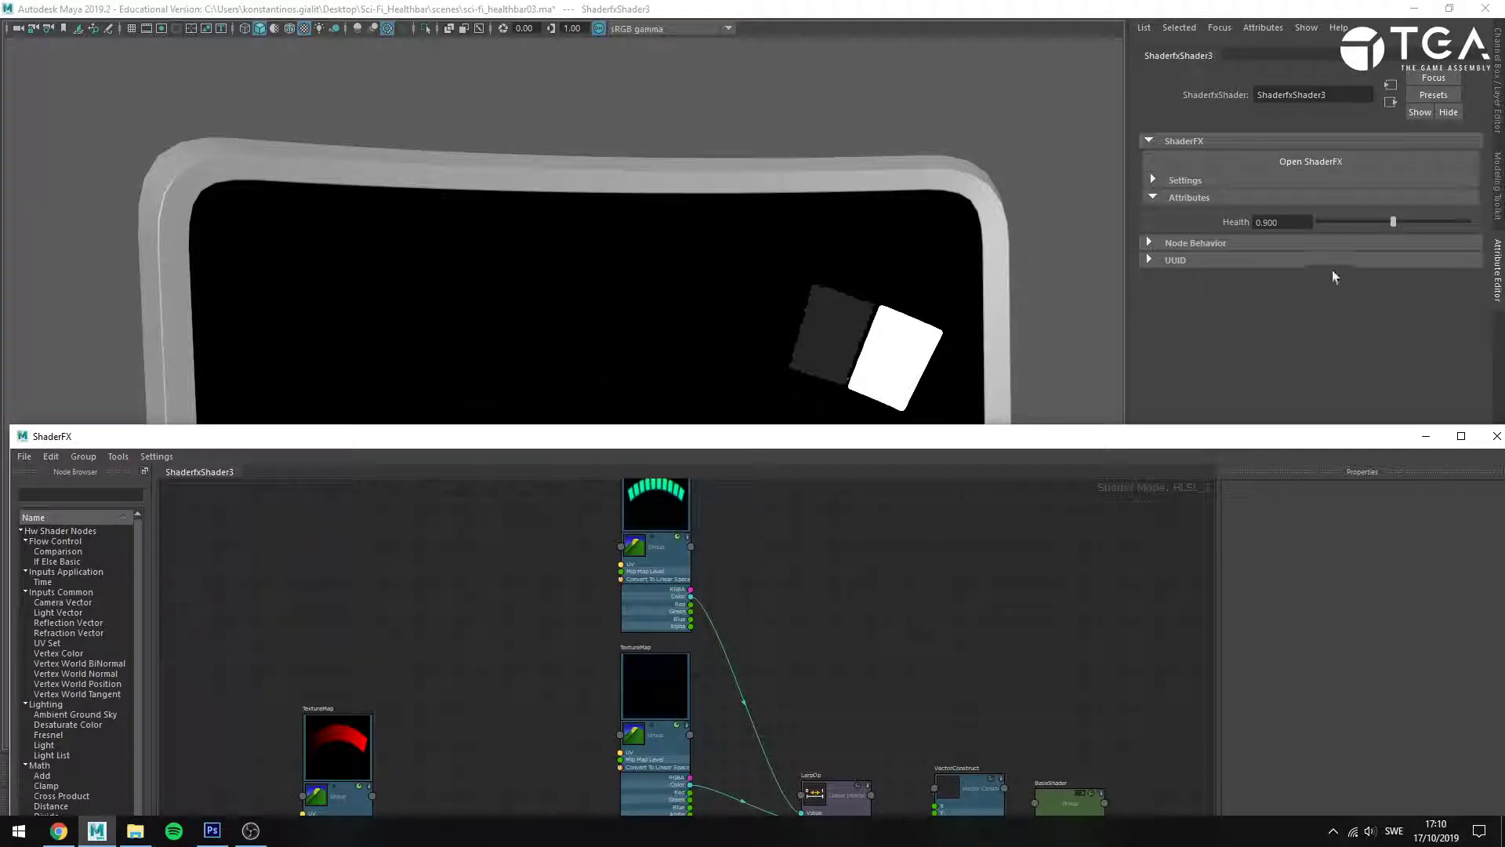
{"action": "left_click_drag", "start_coordinate": [1395, 220], "coordinate": [1391, 226]}
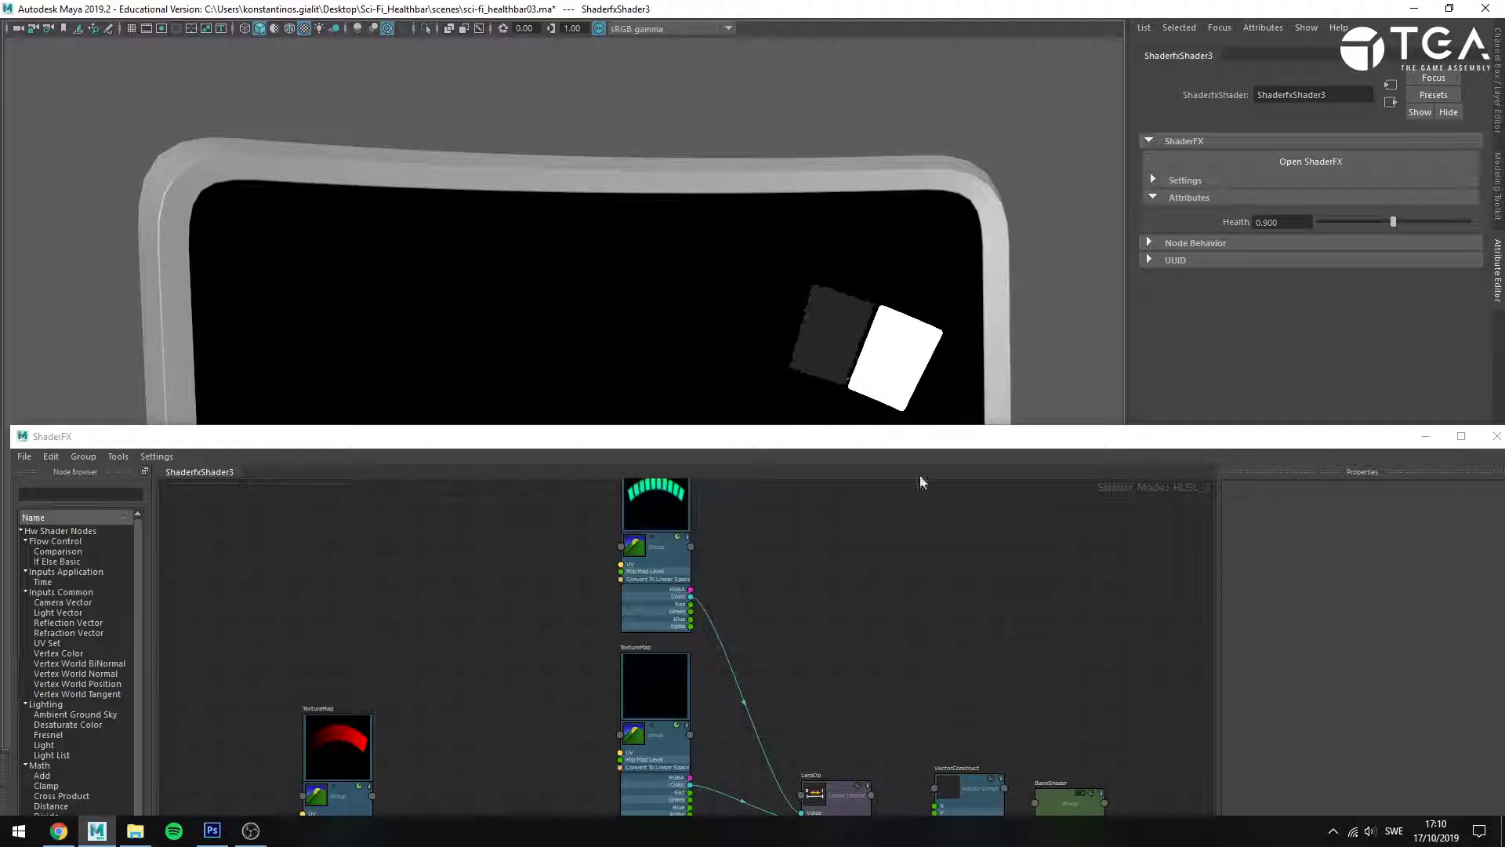
{"action": "left_click_drag", "start_coordinate": [1393, 222], "coordinate": [1347, 222]}
{"action": "left_click", "coordinate": [1287, 223]}
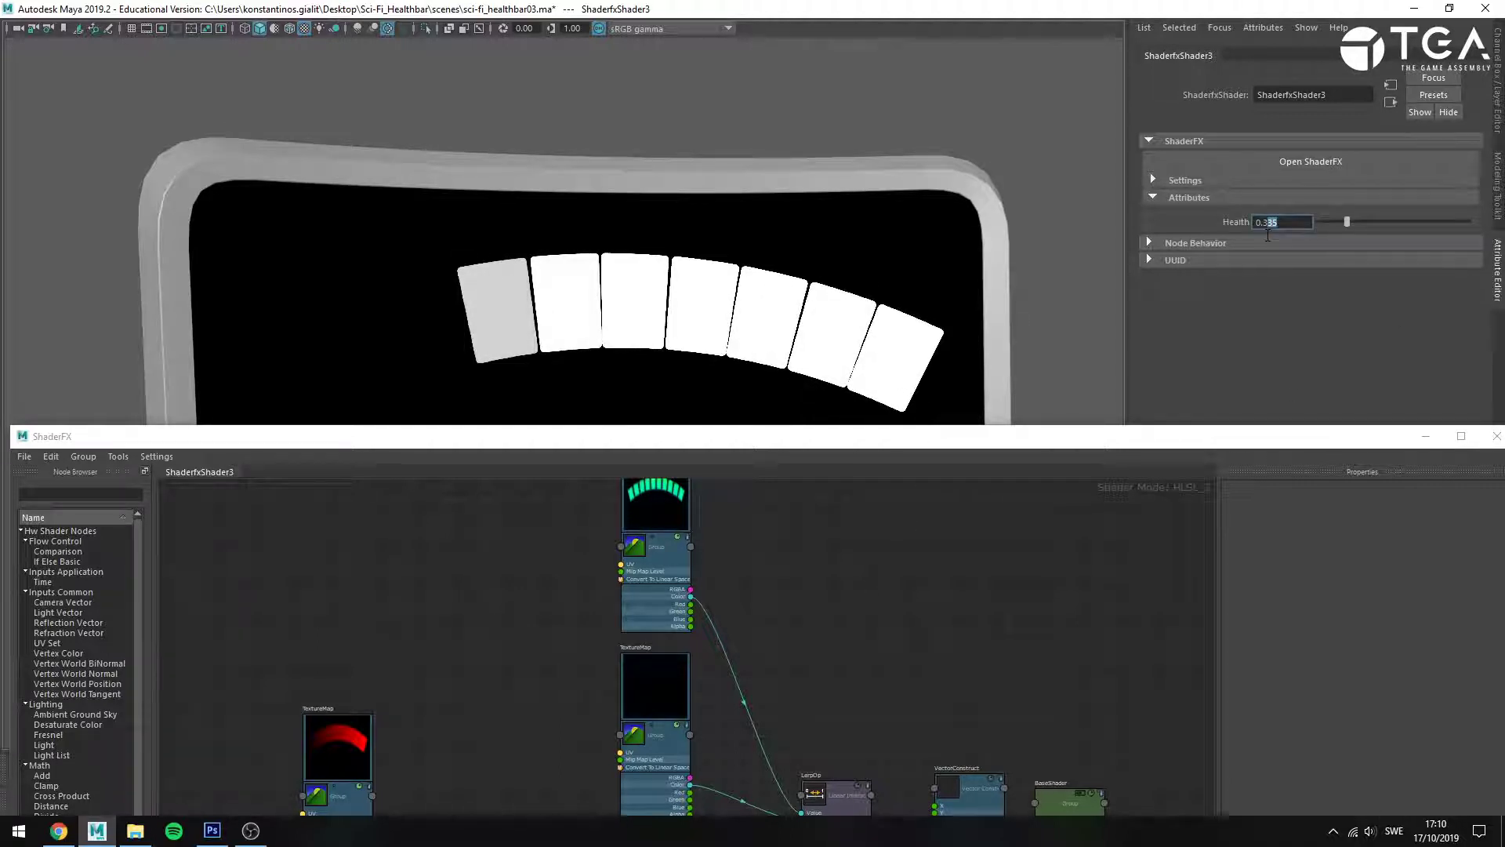
{"action": "type", "text": "00"}
{"action": "key", "text": "Return"}
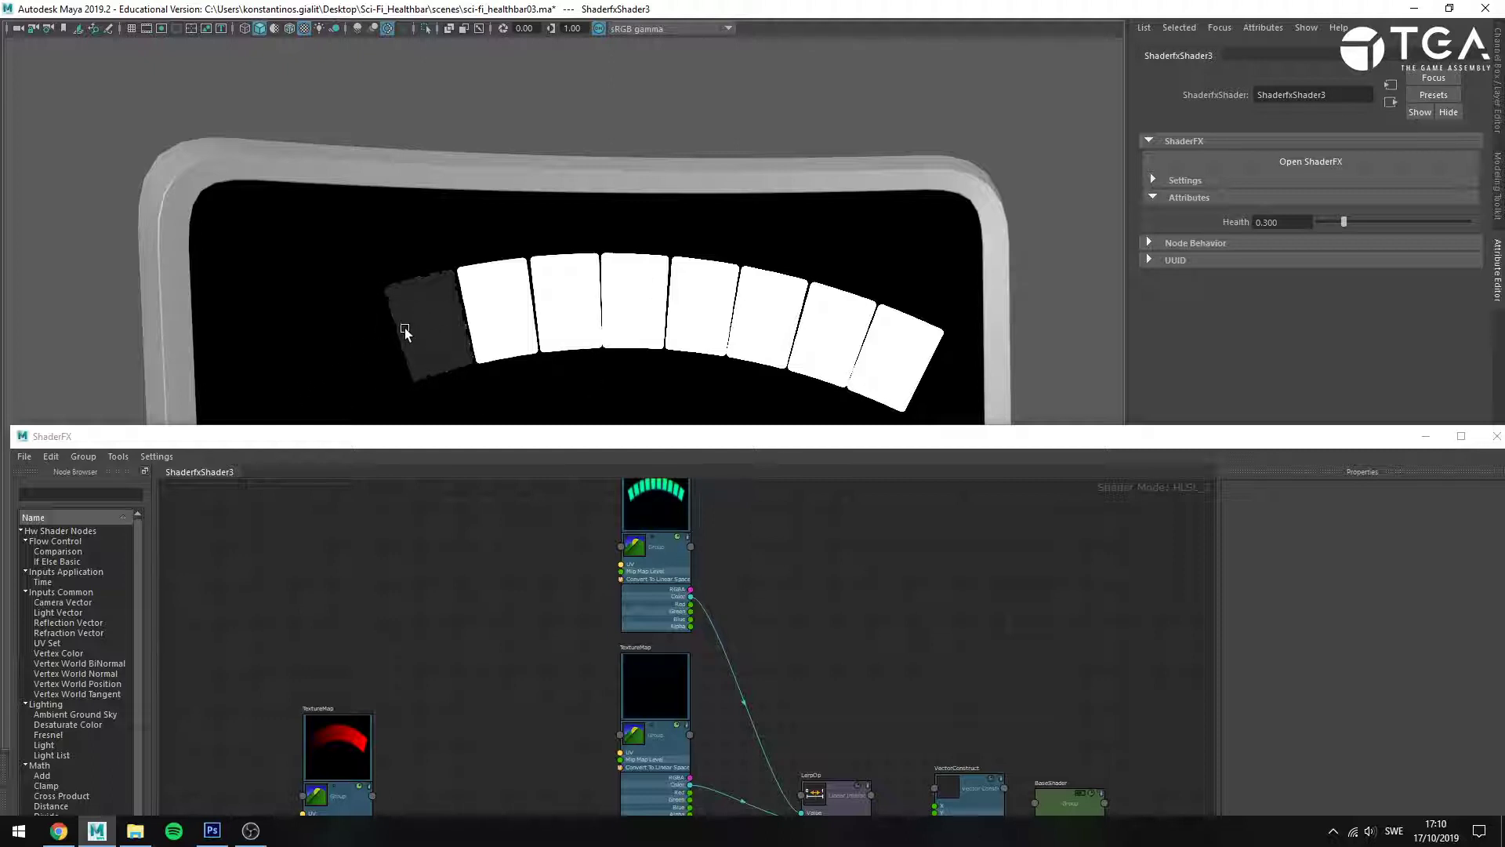
{"action": "left_click", "coordinate": [952, 663]}
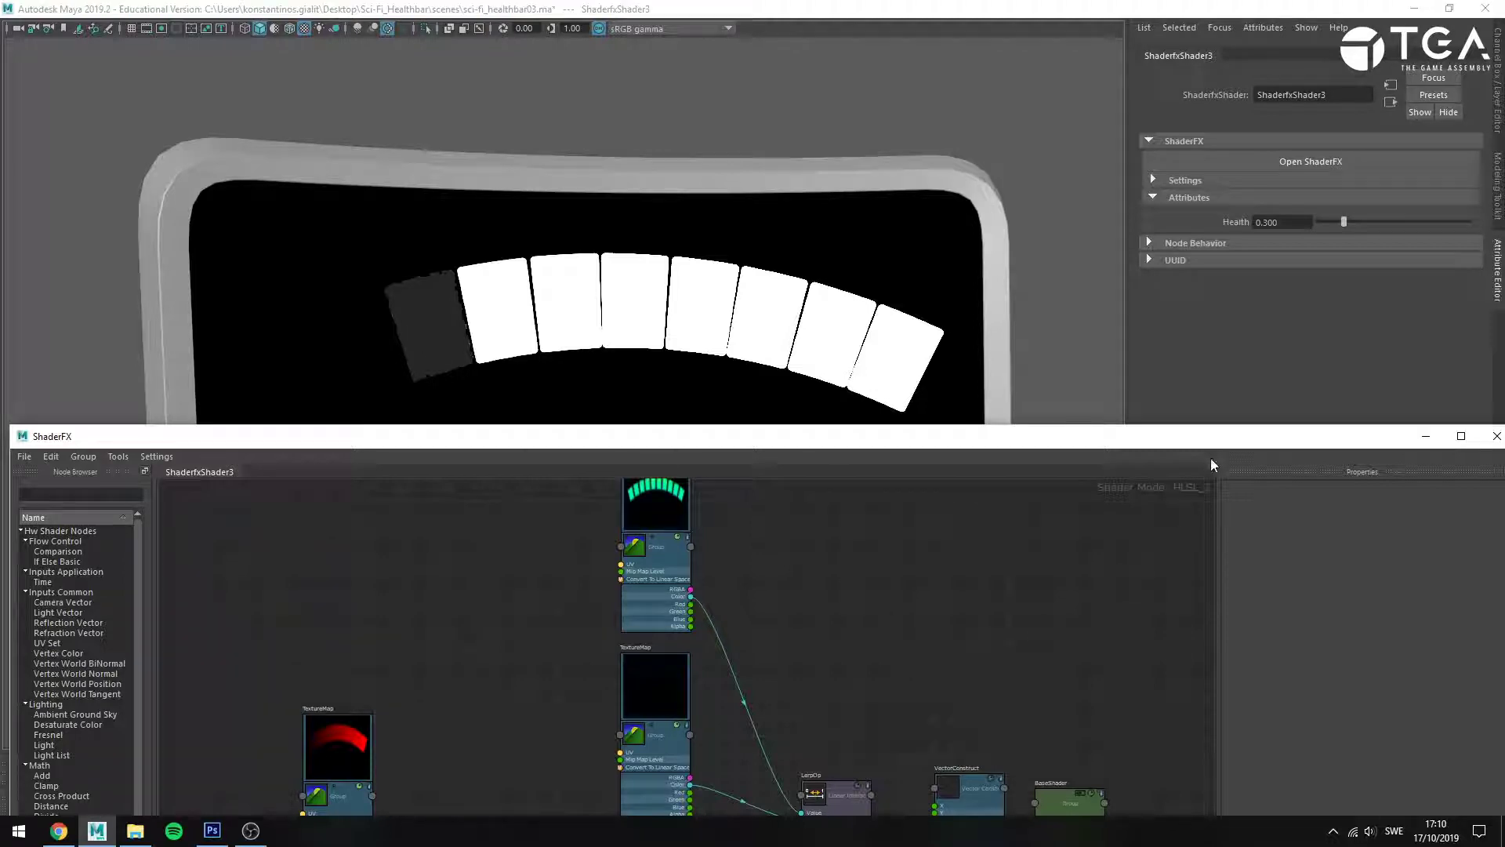
- Maximize the ShaderFX graph and zoom on the Sub/Mul/Sat chain, then show Desmos's S((x−h)·10) graph
{"action": "double_click", "coordinate": [464, 434]}
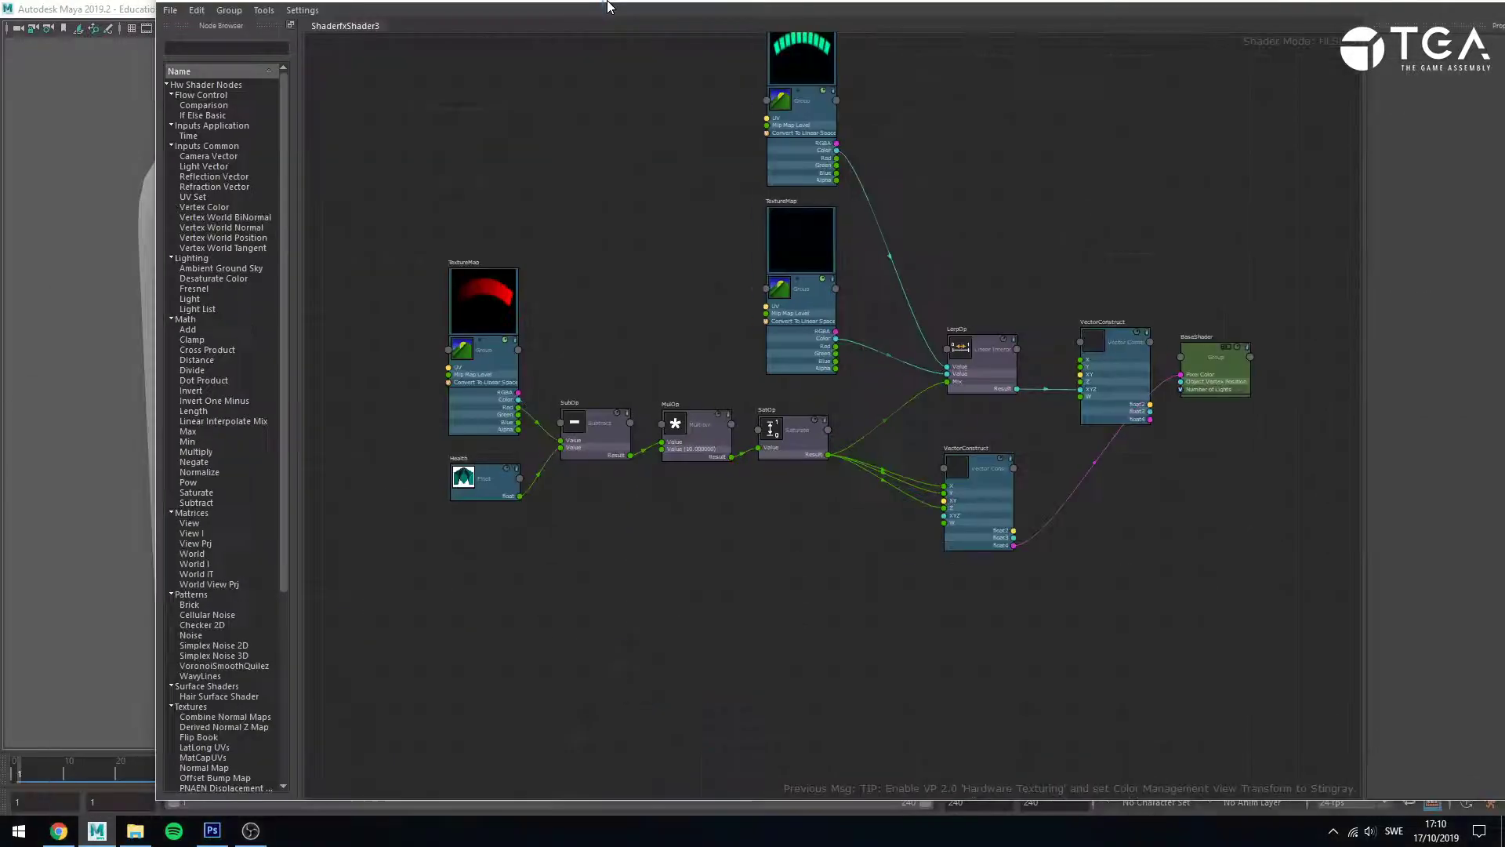
{"action": "scroll", "coordinate": [434, 426], "scroll_direction": "up", "scroll_amount": 5}
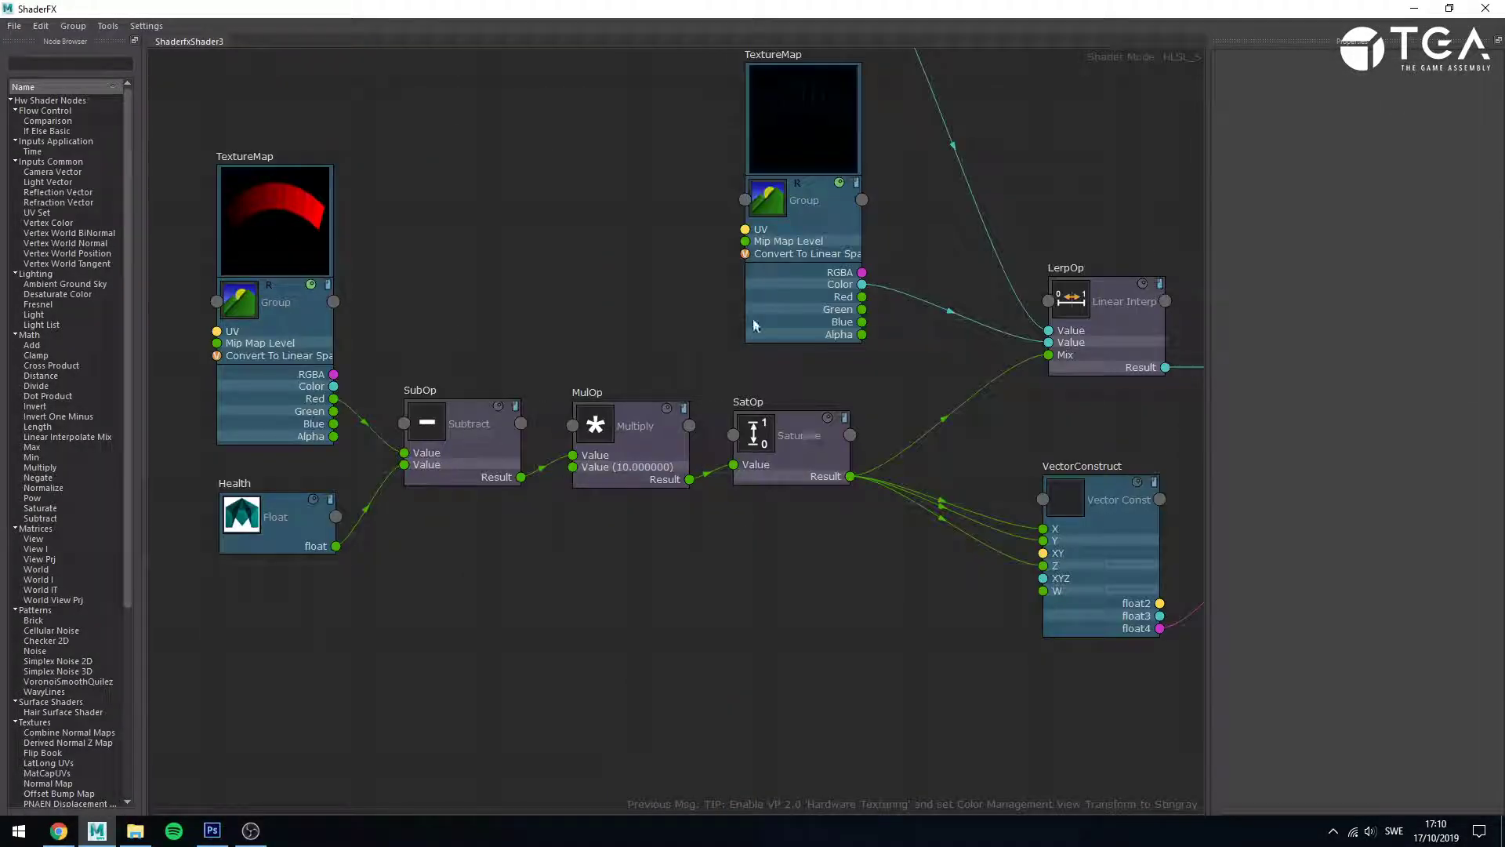
{"action": "left_click_drag", "start_coordinate": [1263, 9], "coordinate": [1272, 465]}
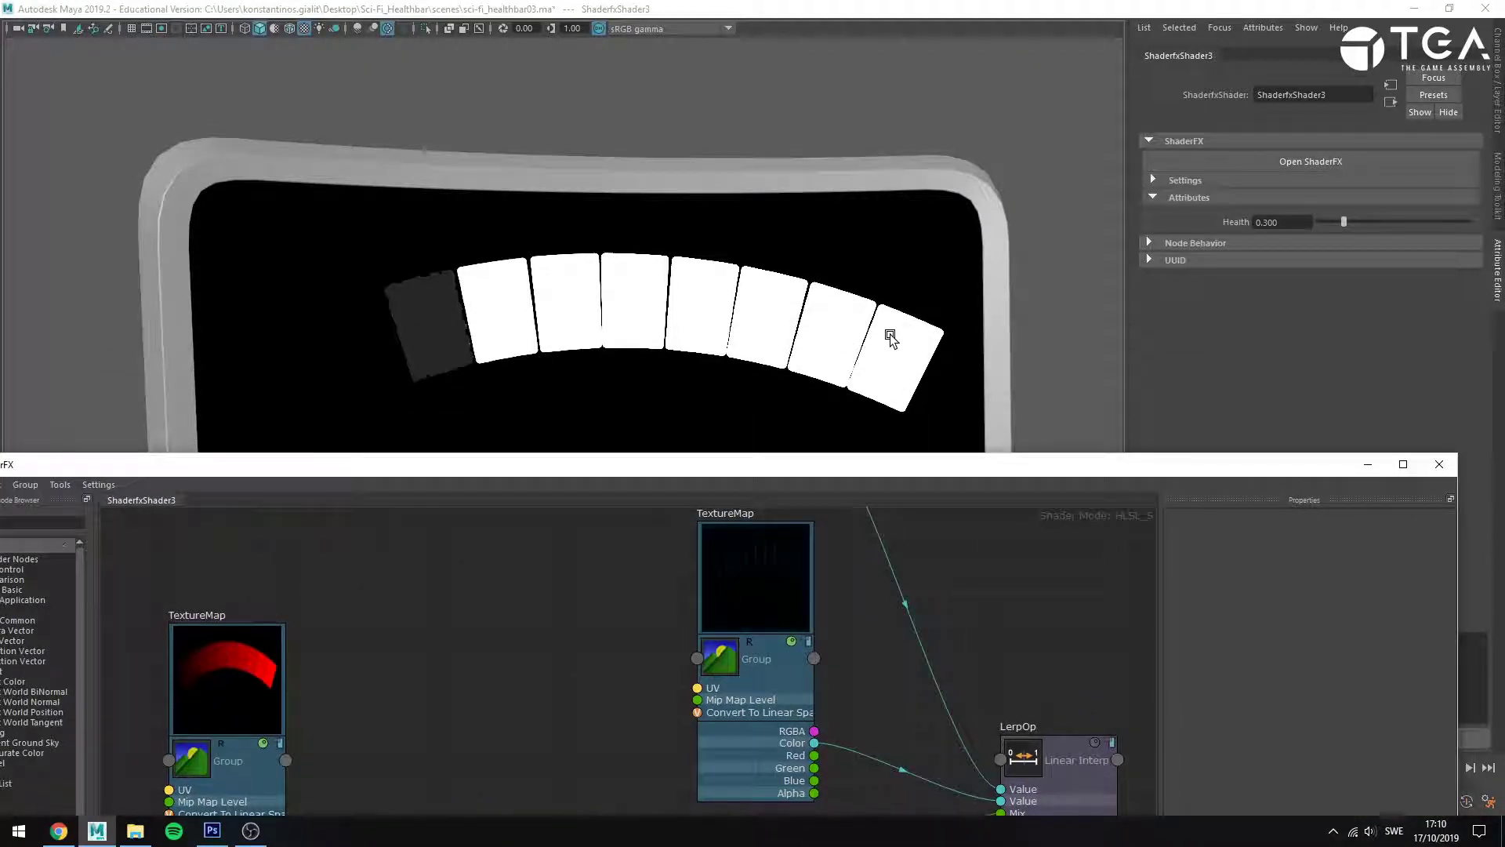
{"action": "double_click", "coordinate": [757, 465]}
{"action": "left_click", "coordinate": [59, 831]}
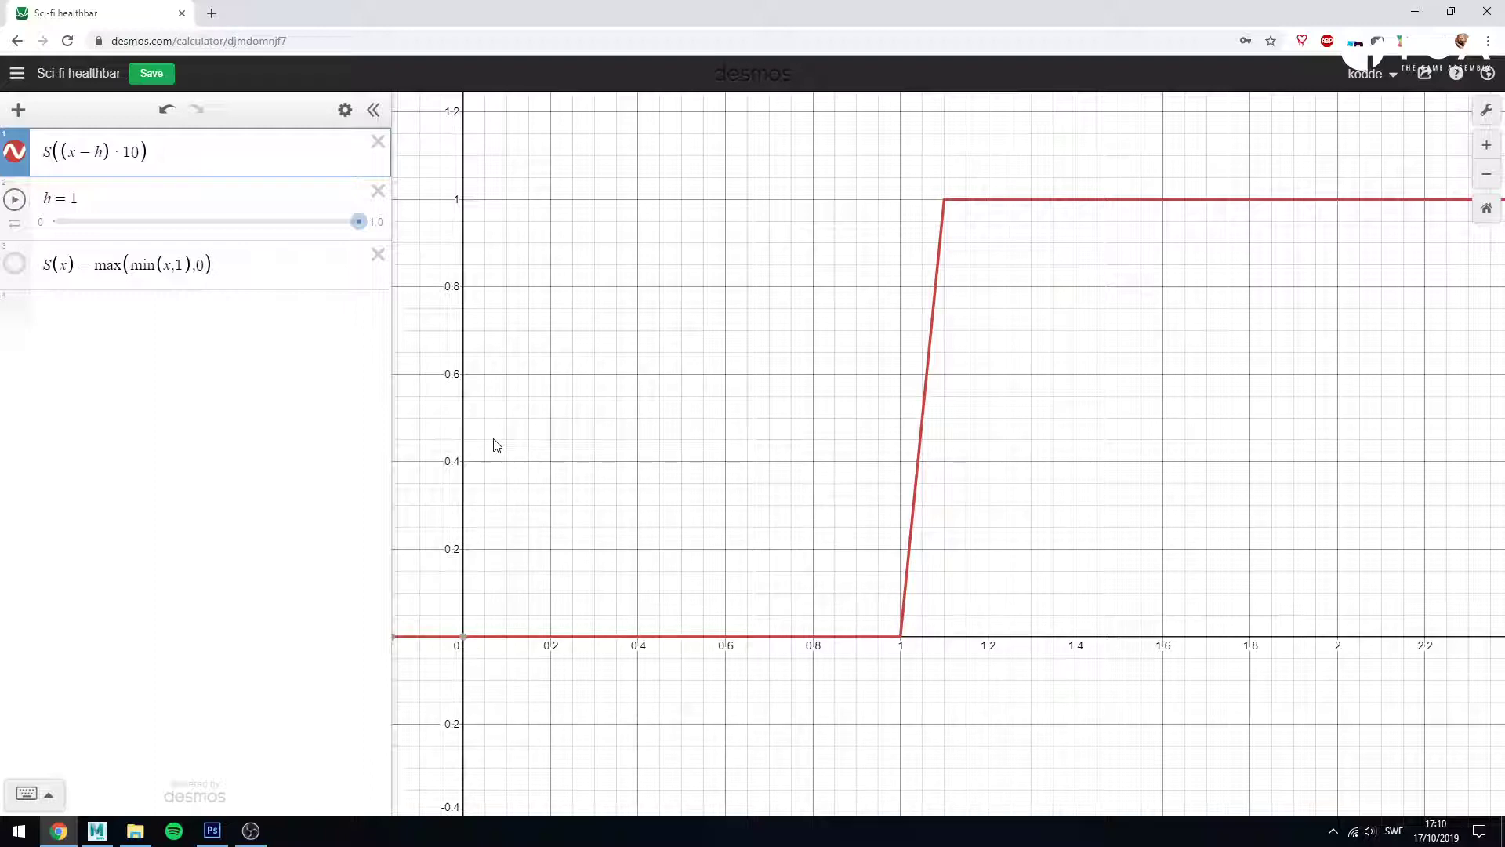
- Highlight the parts of S((x−h)·10) in turn: the whole expression, the 10, x and h
{"action": "left_click_drag", "start_coordinate": [61, 154], "coordinate": [151, 153]}
{"action": "key", "text": "Right"}
{"action": "double_click", "coordinate": [130, 147]}
{"action": "left_click", "coordinate": [144, 143]}
{"action": "double_click", "coordinate": [99, 151]}
{"action": "left_click_drag", "start_coordinate": [66, 151], "coordinate": [76, 149]}
{"action": "double_click", "coordinate": [100, 150]}
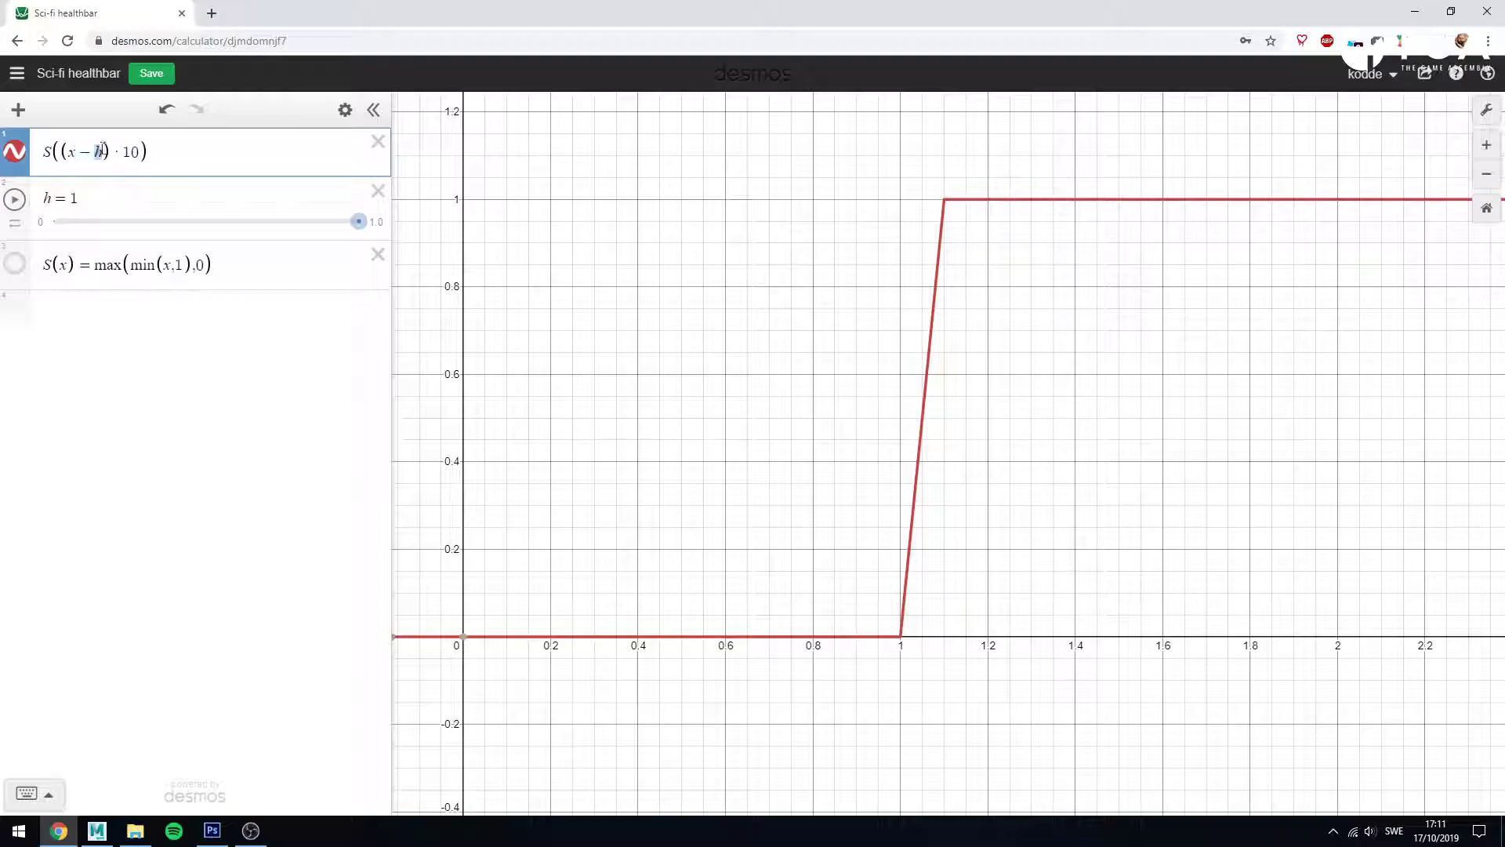
- Switch between ShaderFX and Desmos twice to compare the node chain with the formula
{"action": "left_click", "coordinate": [97, 831]}
{"action": "left_click", "coordinate": [59, 830]}
{"action": "left_click", "coordinate": [97, 830]}
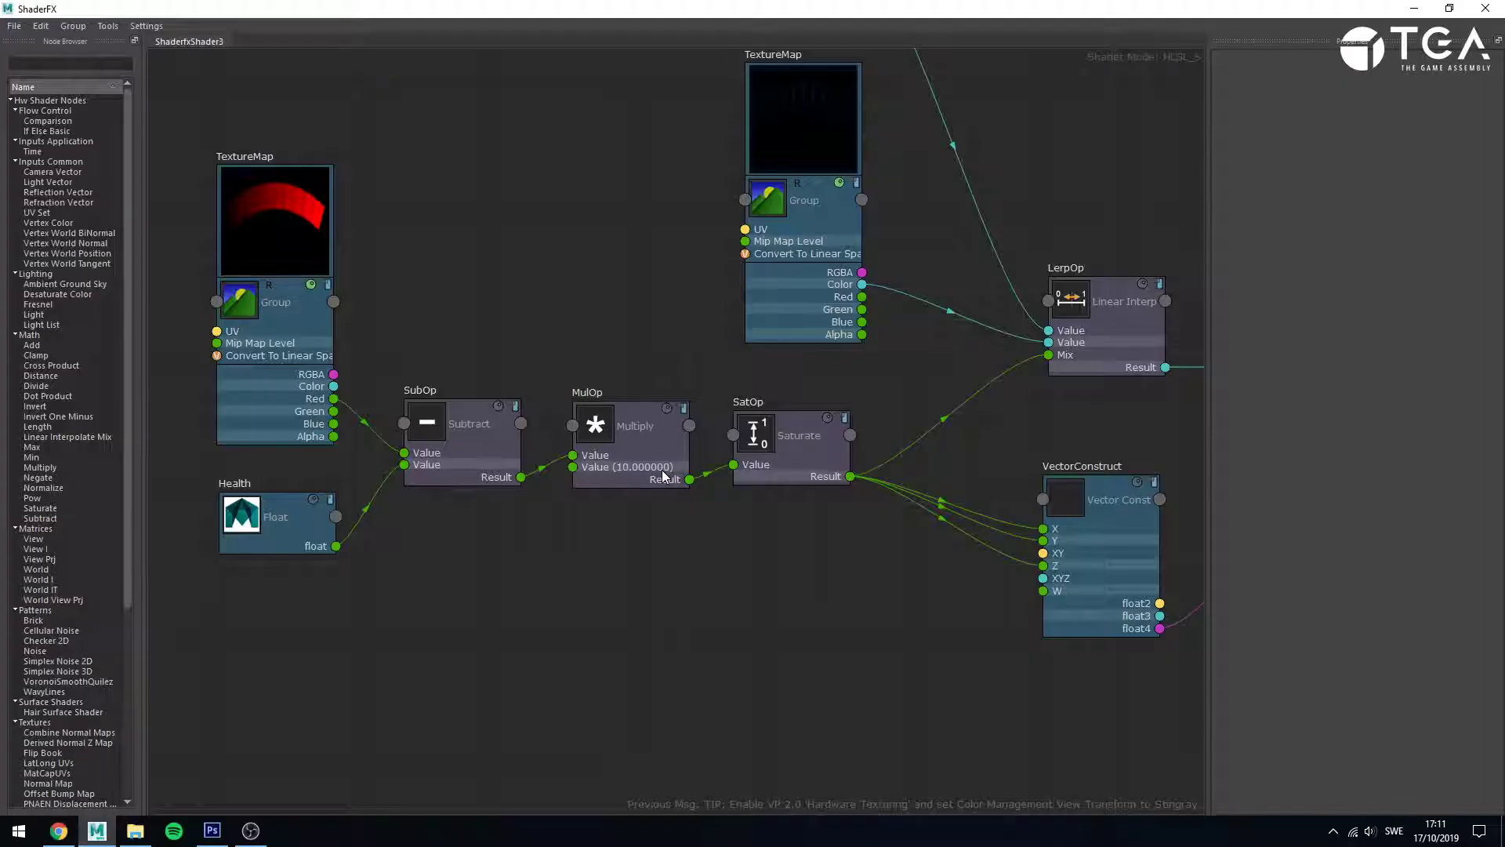
{"action": "left_click", "coordinate": [59, 830]}
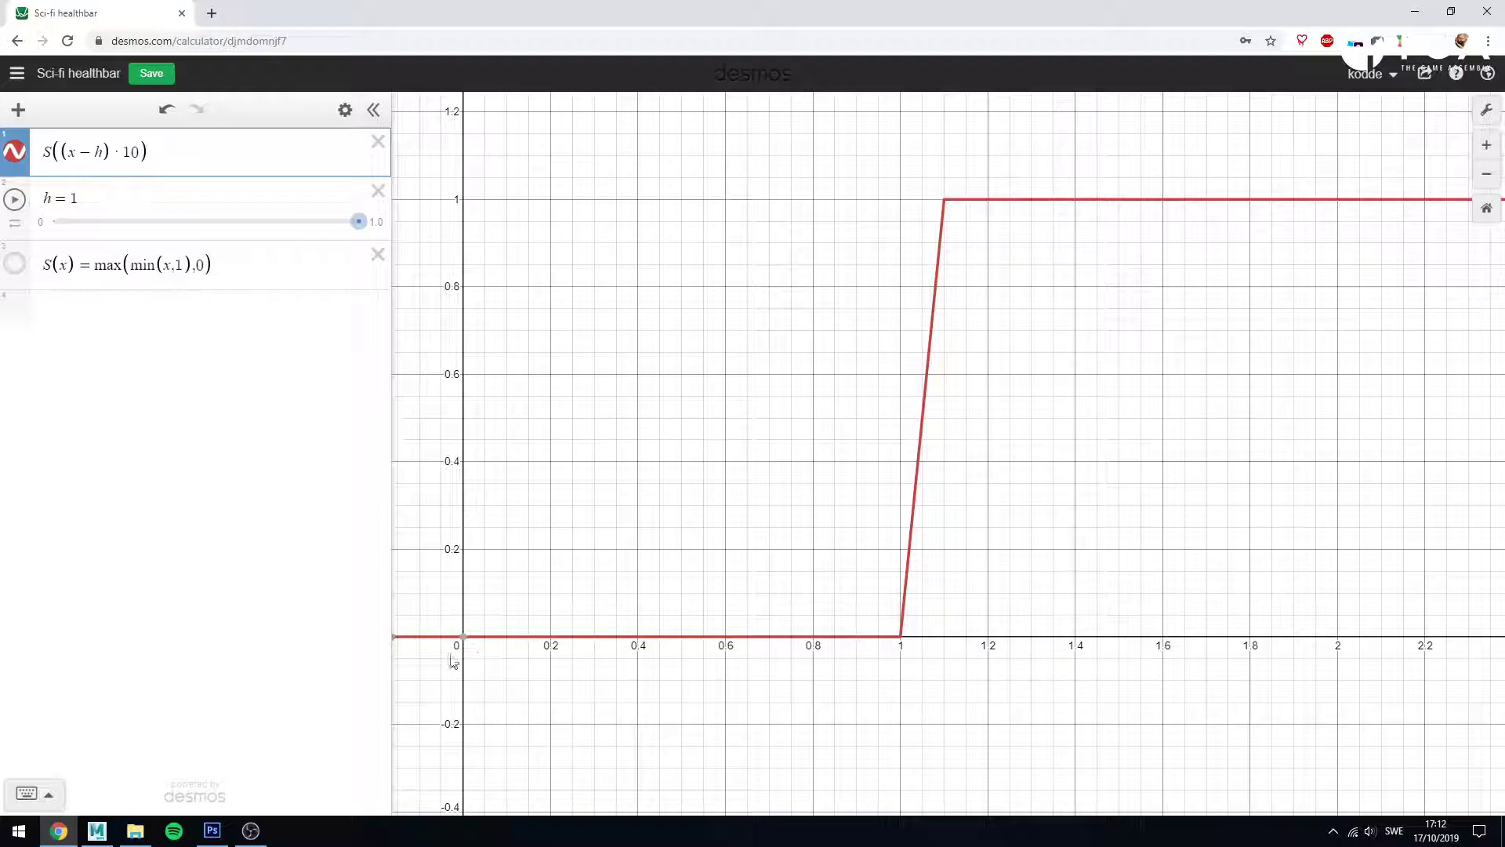
- Zoom and pan the Desmos graph so x from 0 to 1.3 frames the ramp at x=1
{"action": "scroll", "coordinate": [549, 663], "scroll_direction": "up", "scroll_amount": 3}
{"action": "left_click_drag", "start_coordinate": [739, 689], "coordinate": [868, 843]}
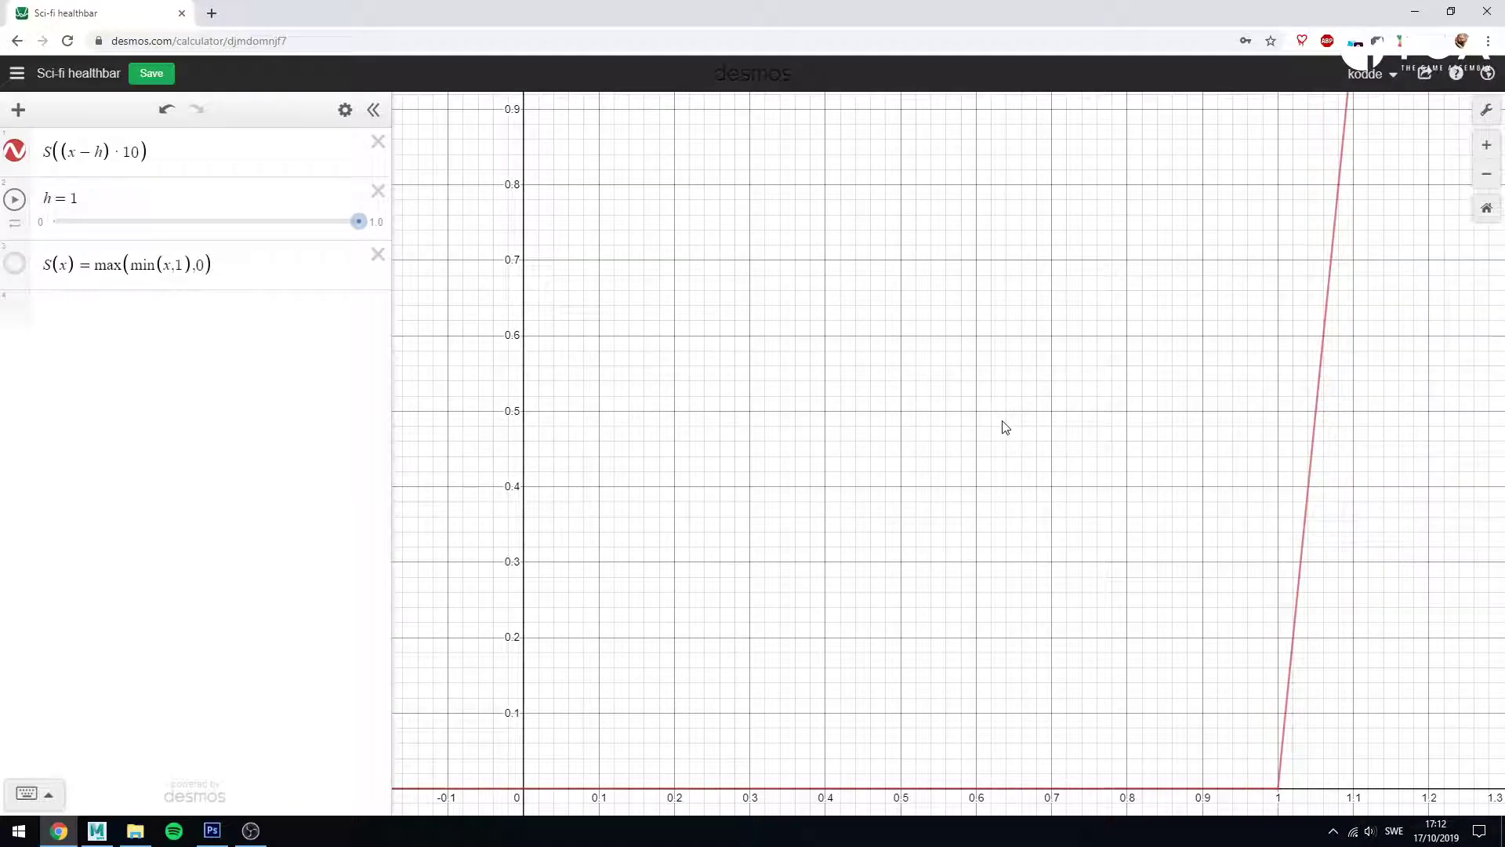
{"action": "scroll", "coordinate": [1006, 427], "scroll_direction": "down", "scroll_amount": 1}
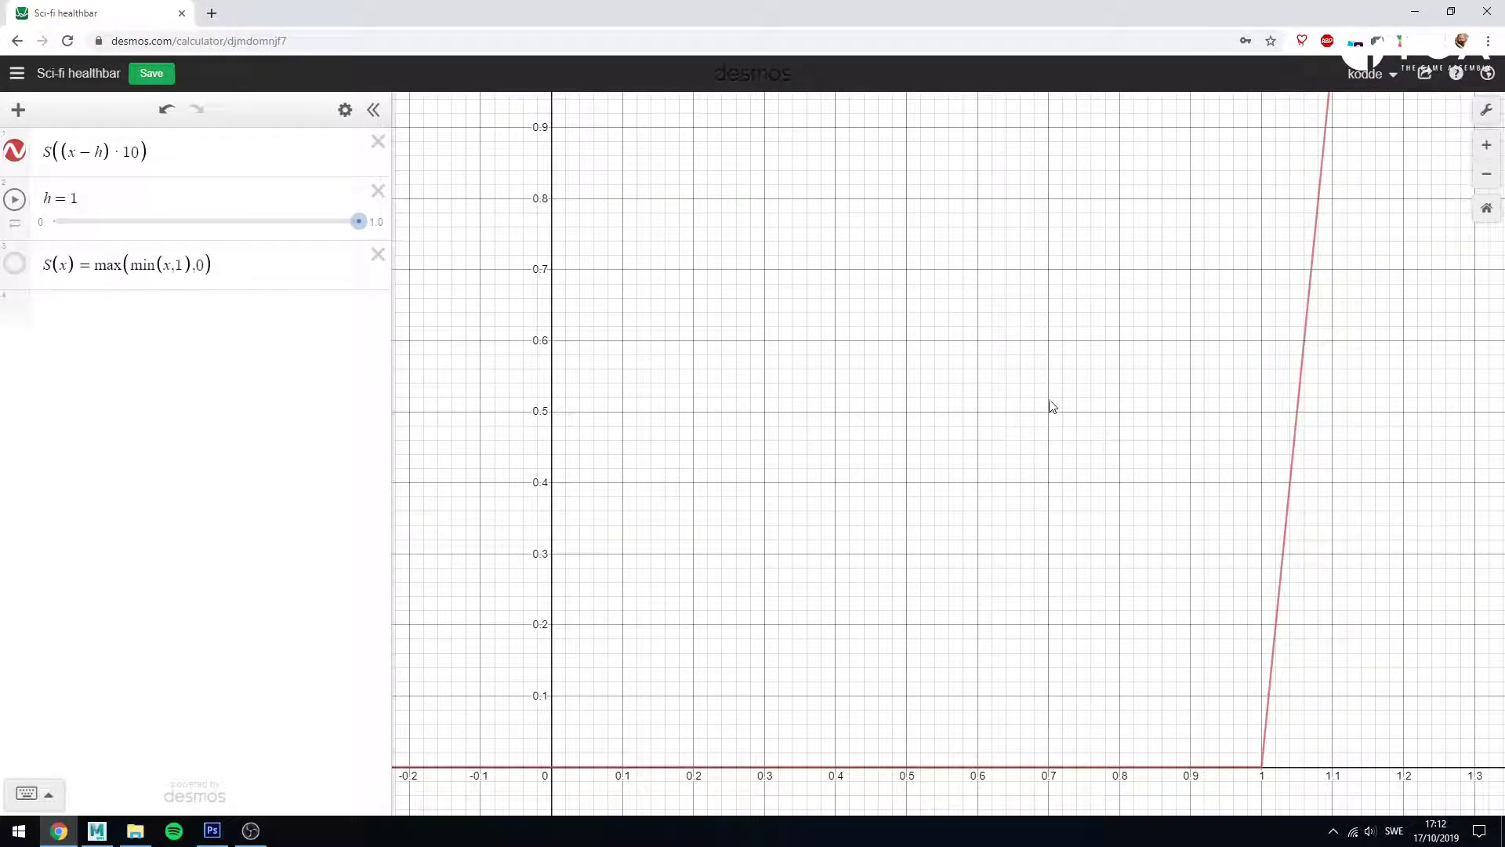
{"action": "mouse_move", "coordinate": [1052, 406]}
{"action": "left_mouse_down"}
{"action": "mouse_move", "coordinate": [1055, 444]}
{"action": "mouse_move", "coordinate": [1051, 429]}
{"action": "left_mouse_up"}
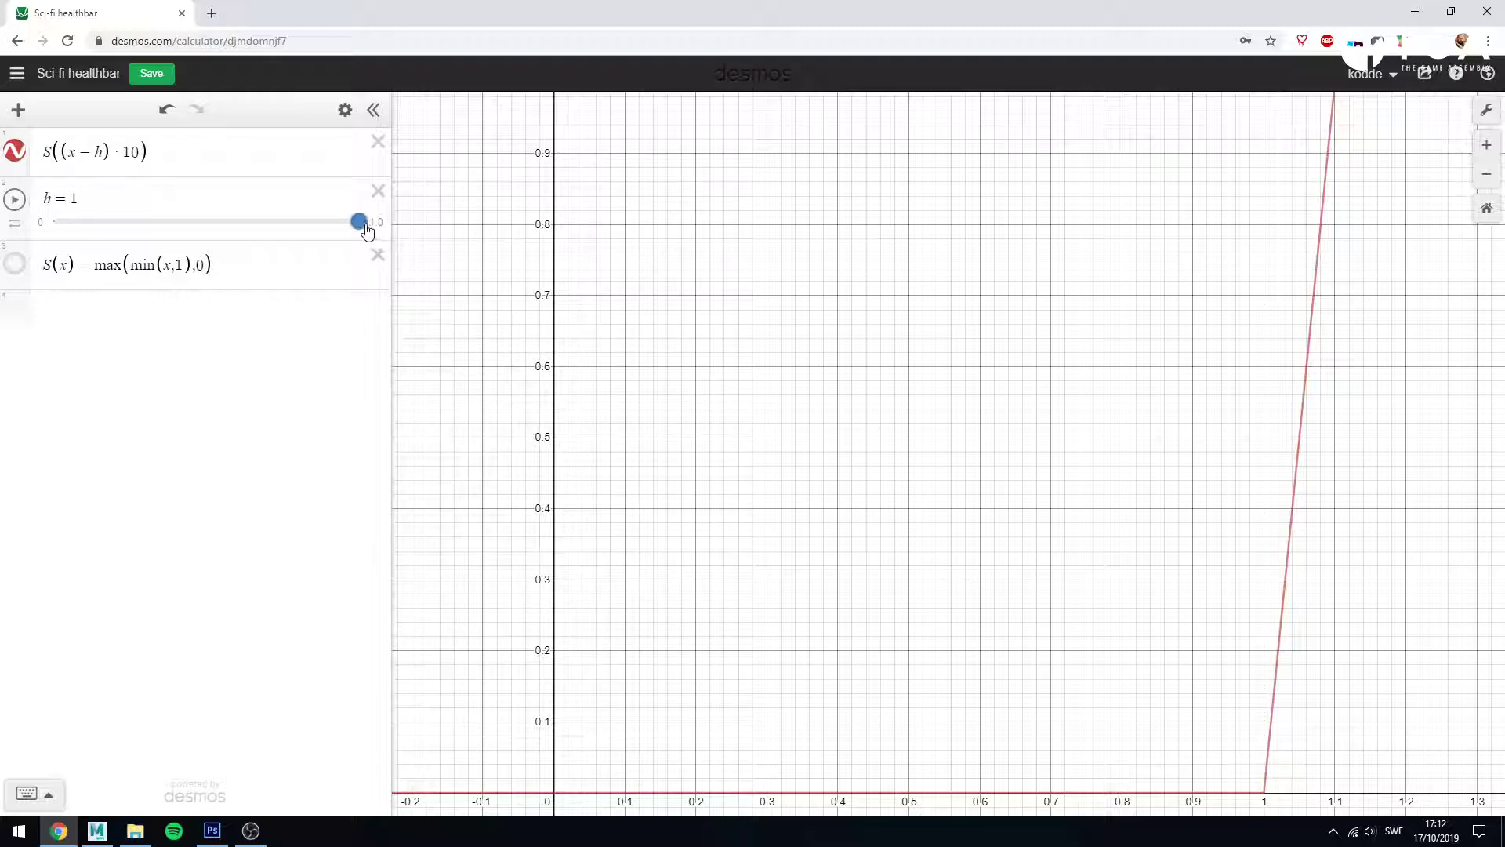
- Slide h through 0.9, 0.95 and 0.85, ending at 0.75 so the ramp starts at x=0.75
{"action": "left_click_drag", "start_coordinate": [357, 226], "coordinate": [327, 227]}
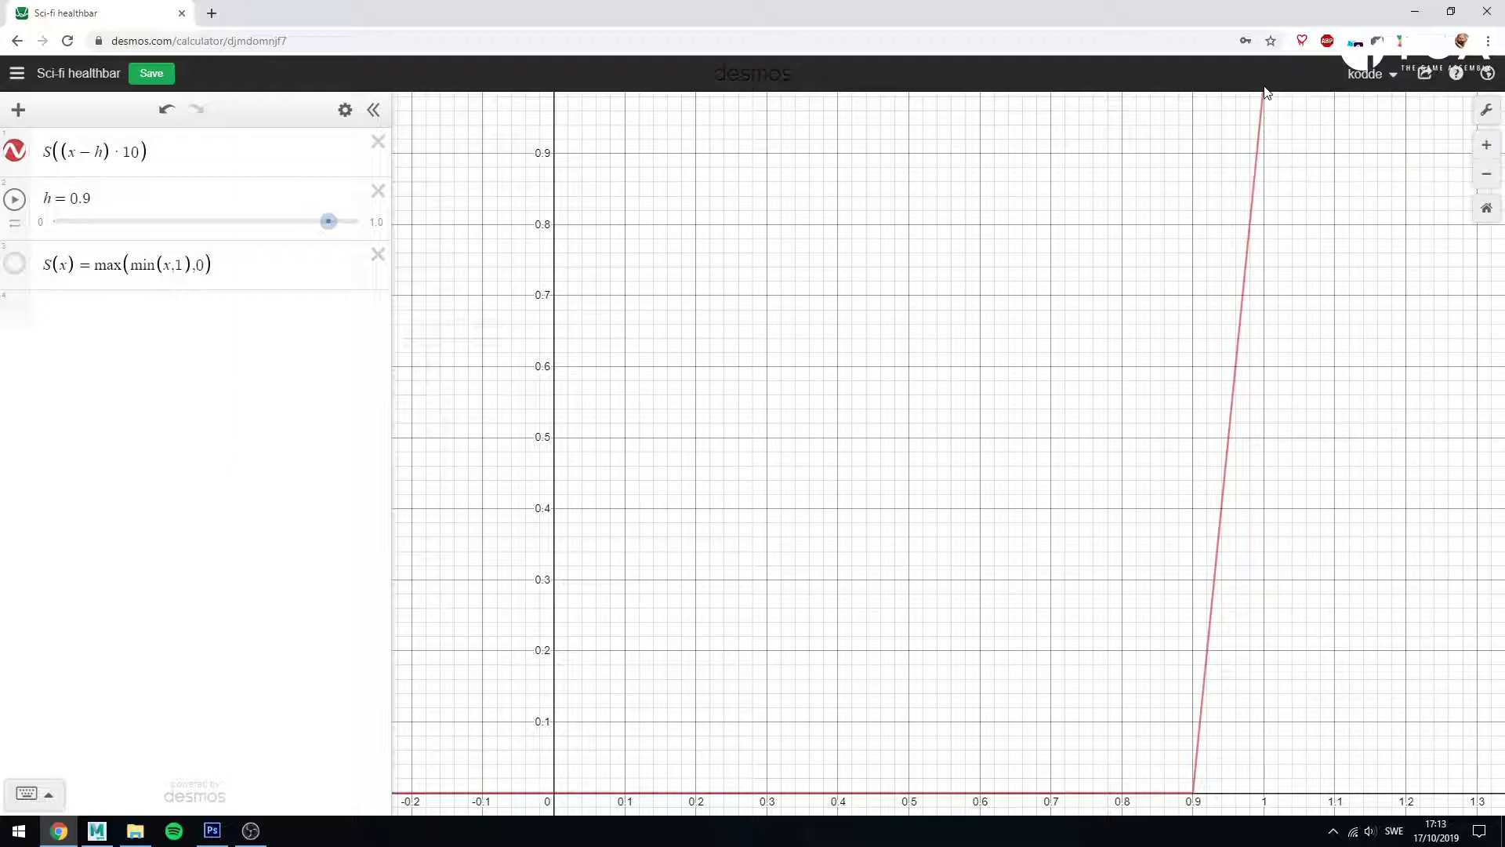
{"action": "left_click_drag", "start_coordinate": [328, 221], "coordinate": [343, 223]}
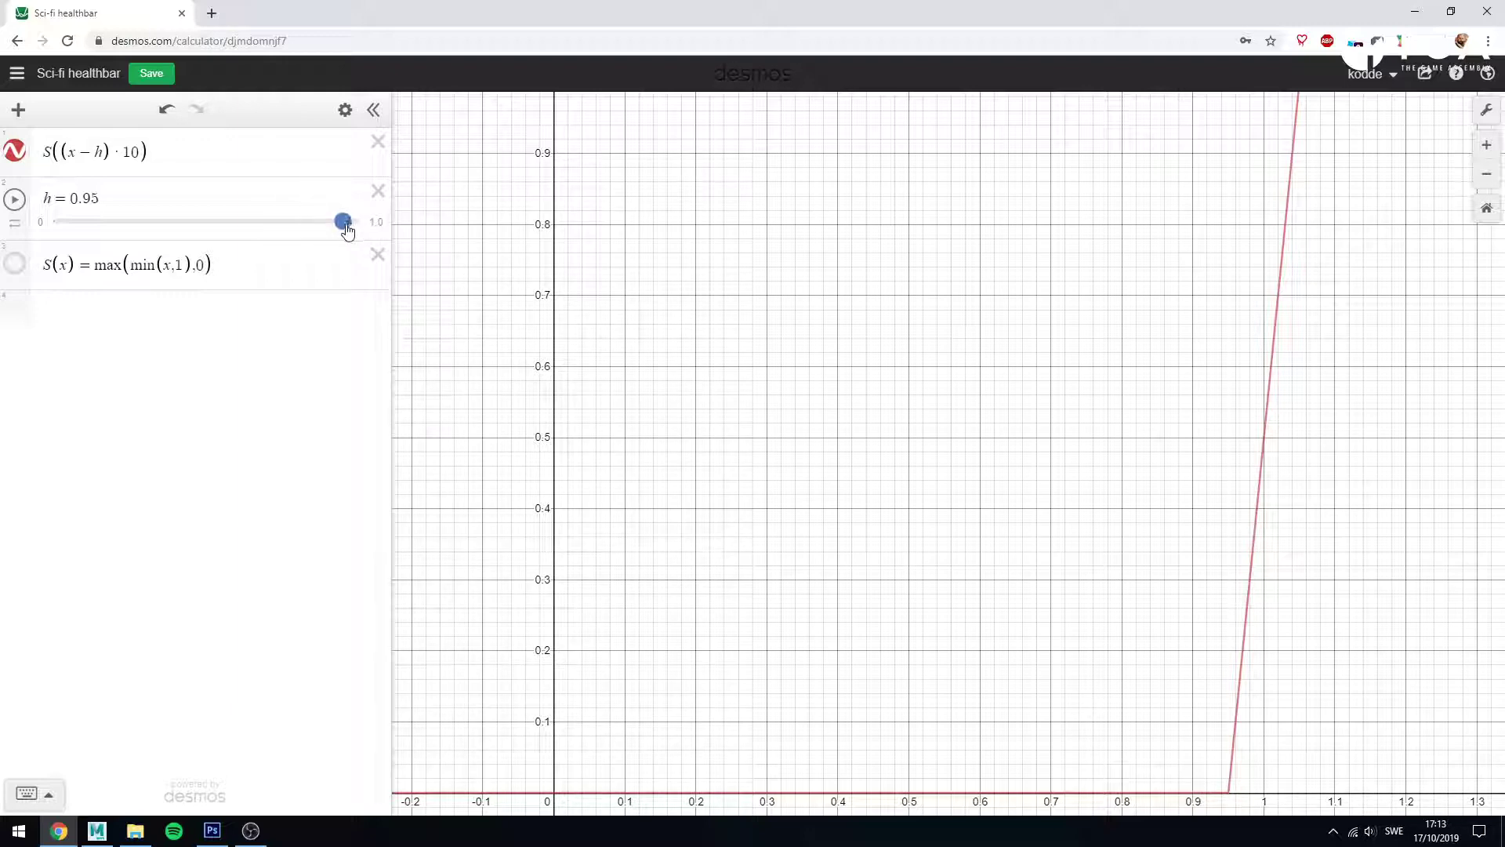
{"action": "left_click_drag", "start_coordinate": [342, 224], "coordinate": [287, 225]}
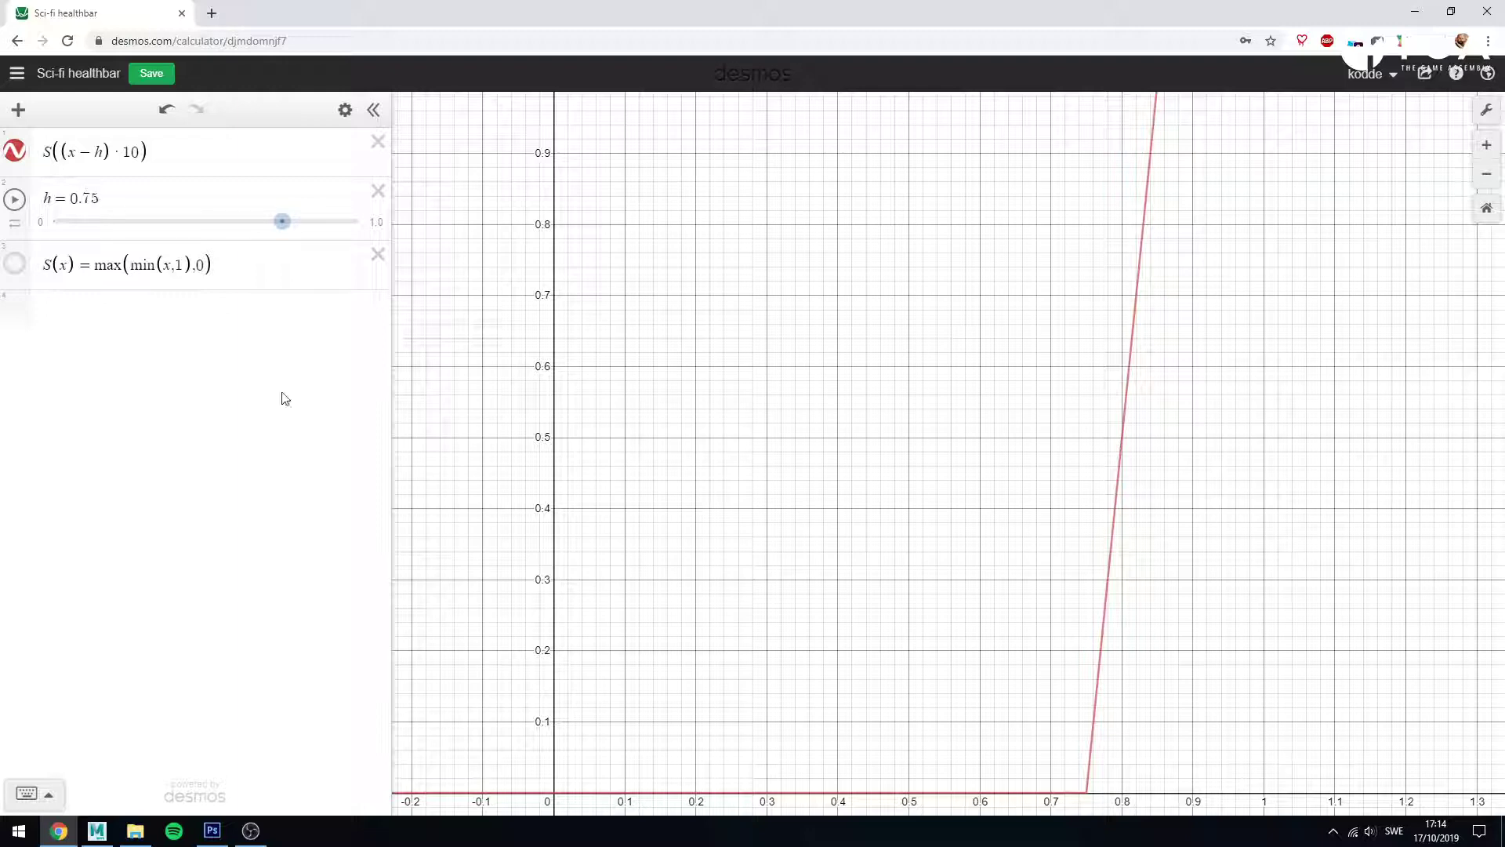
- Slide h down through 0.5 and 0.05 to 0, moving the ramp's start to the origin
{"action": "left_click_drag", "start_coordinate": [282, 222], "coordinate": [85, 227]}
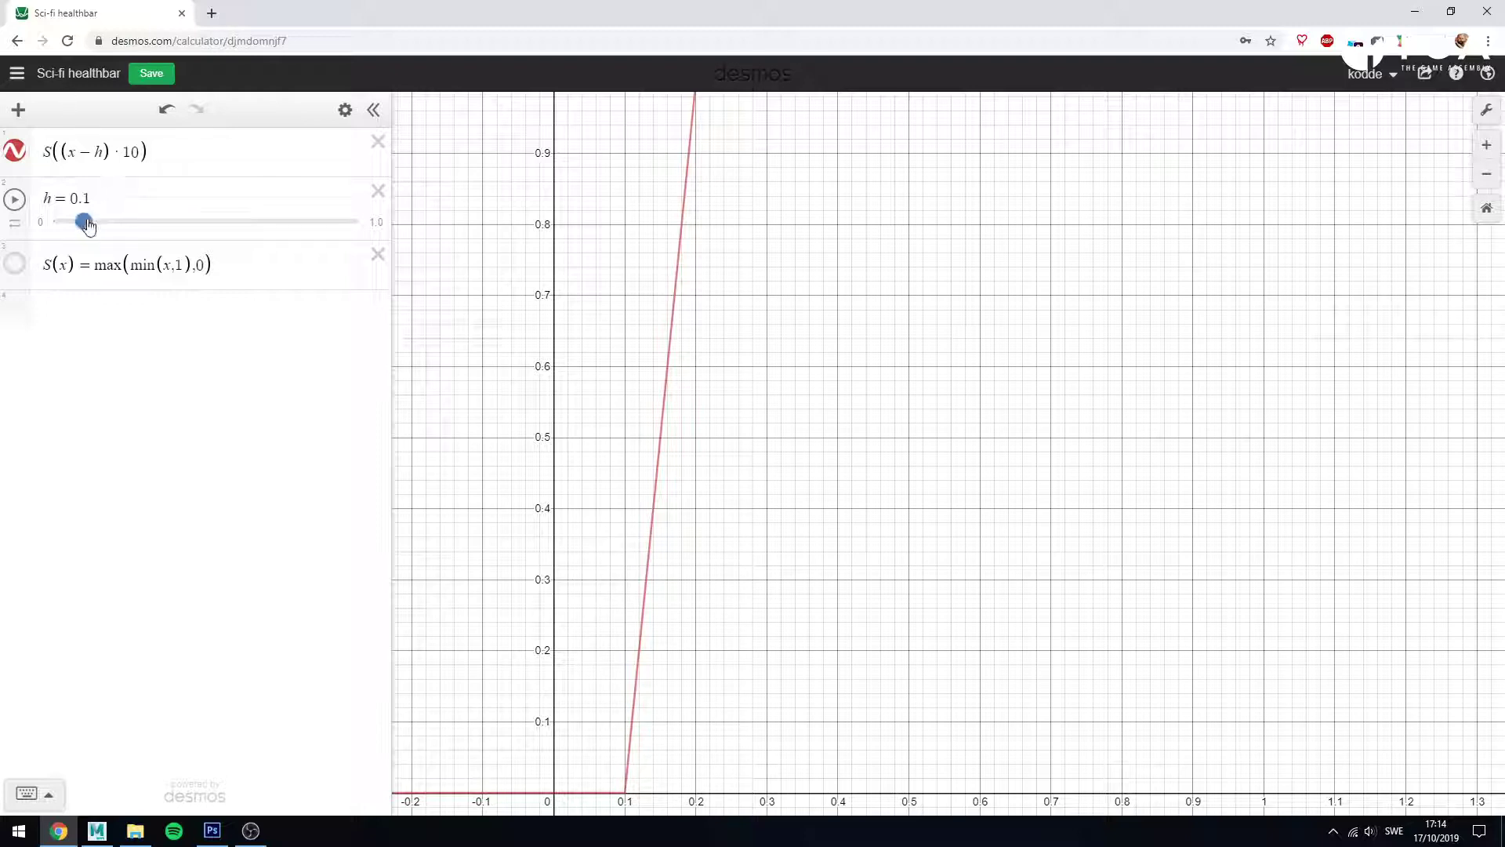
{"action": "left_click_drag", "start_coordinate": [83, 226], "coordinate": [69, 228]}
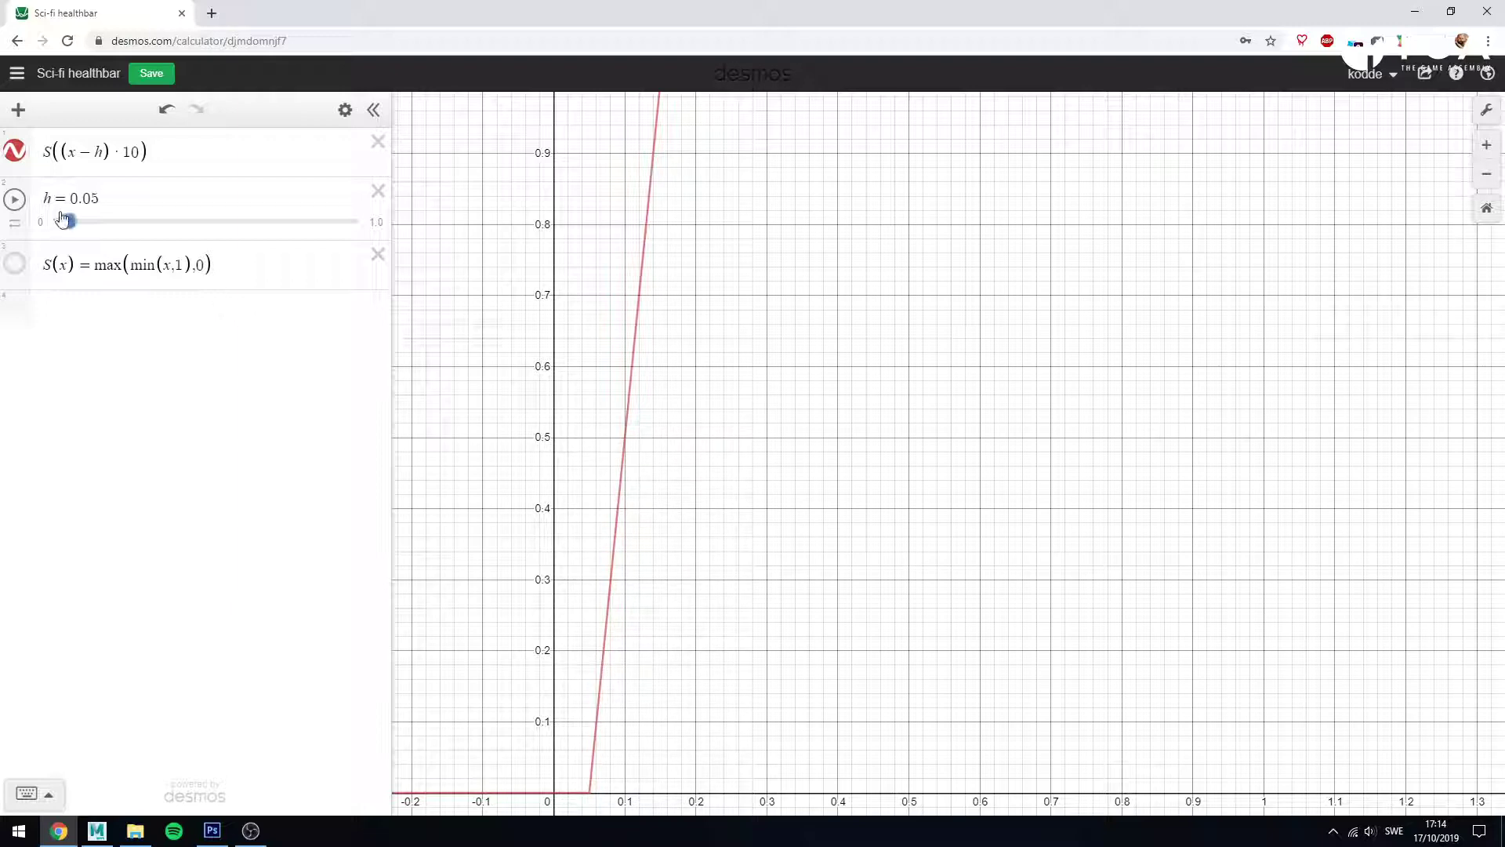
{"action": "left_click_drag", "start_coordinate": [68, 221], "coordinate": [38, 225]}
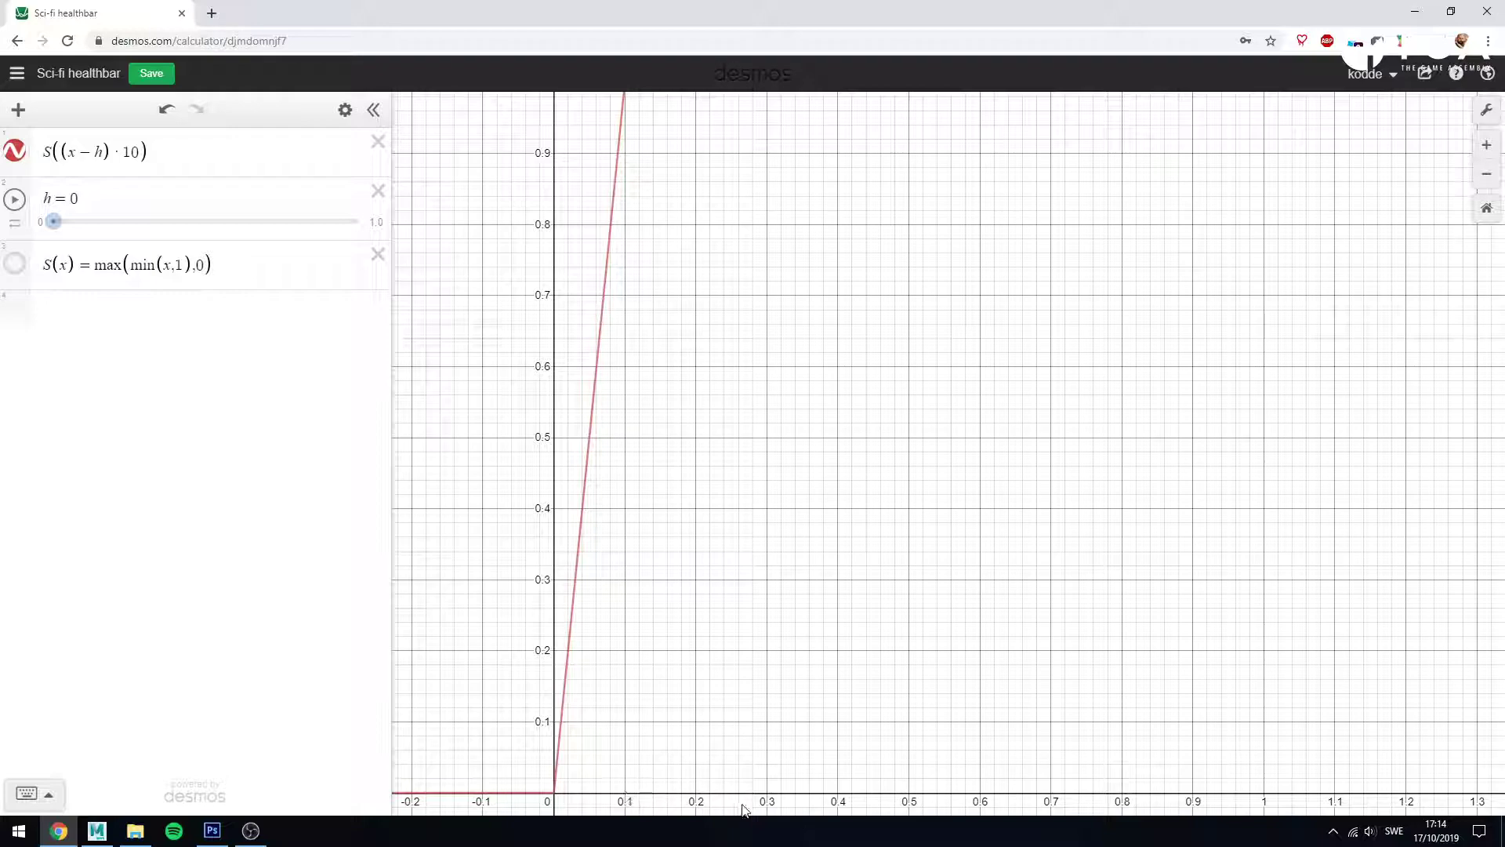
- Connect the upper VectorConstruct float4 to BaseShader Pixel Color and delete the unused lower VectorConstruct
{"action": "left_click", "coordinate": [97, 830]}
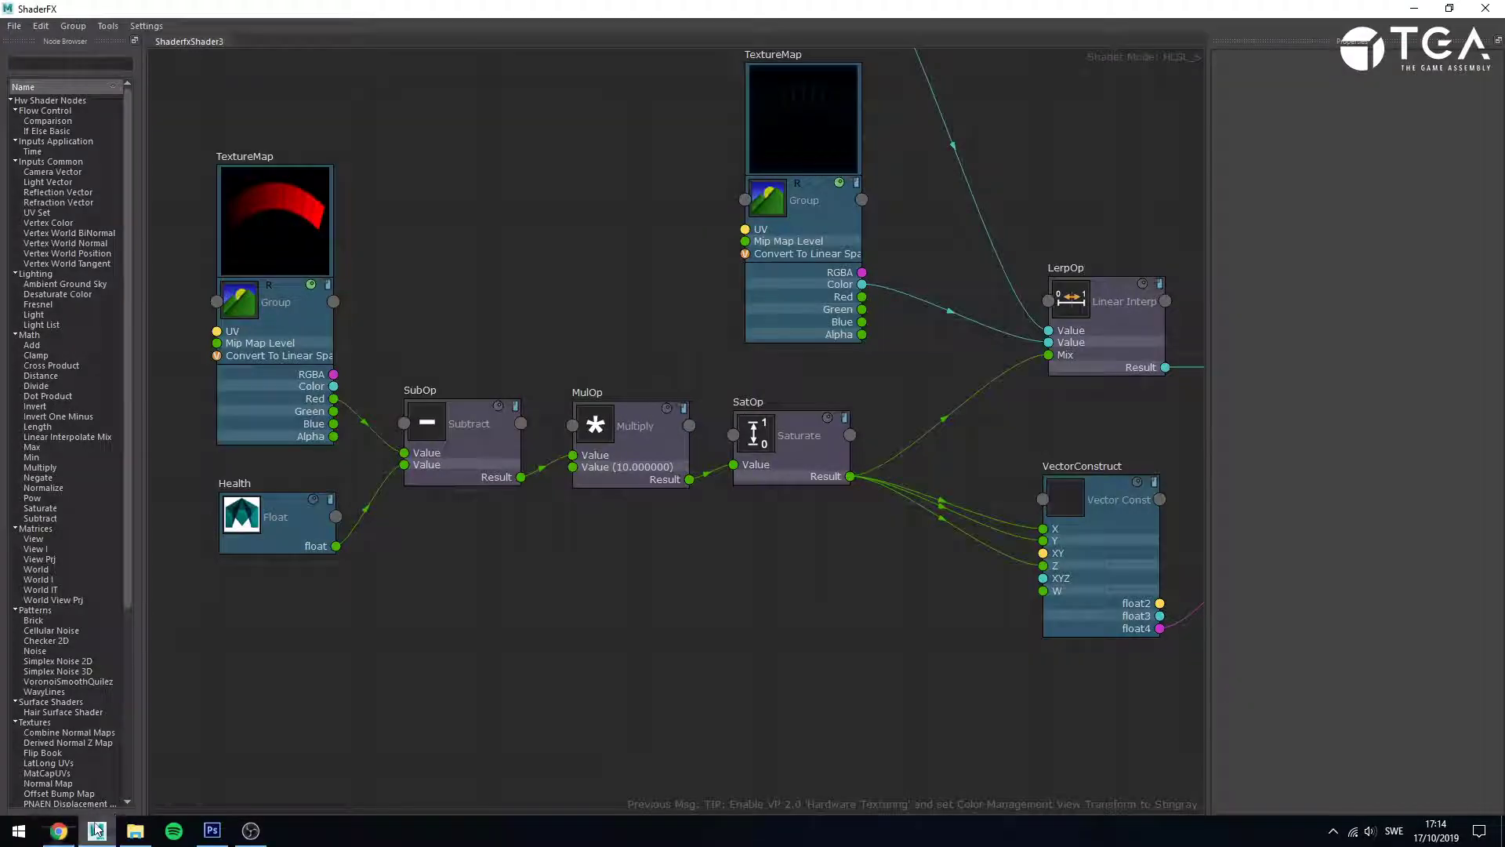
{"action": "middle_click_drag", "start_coordinate": [1006, 576], "coordinate": [566, 575]}
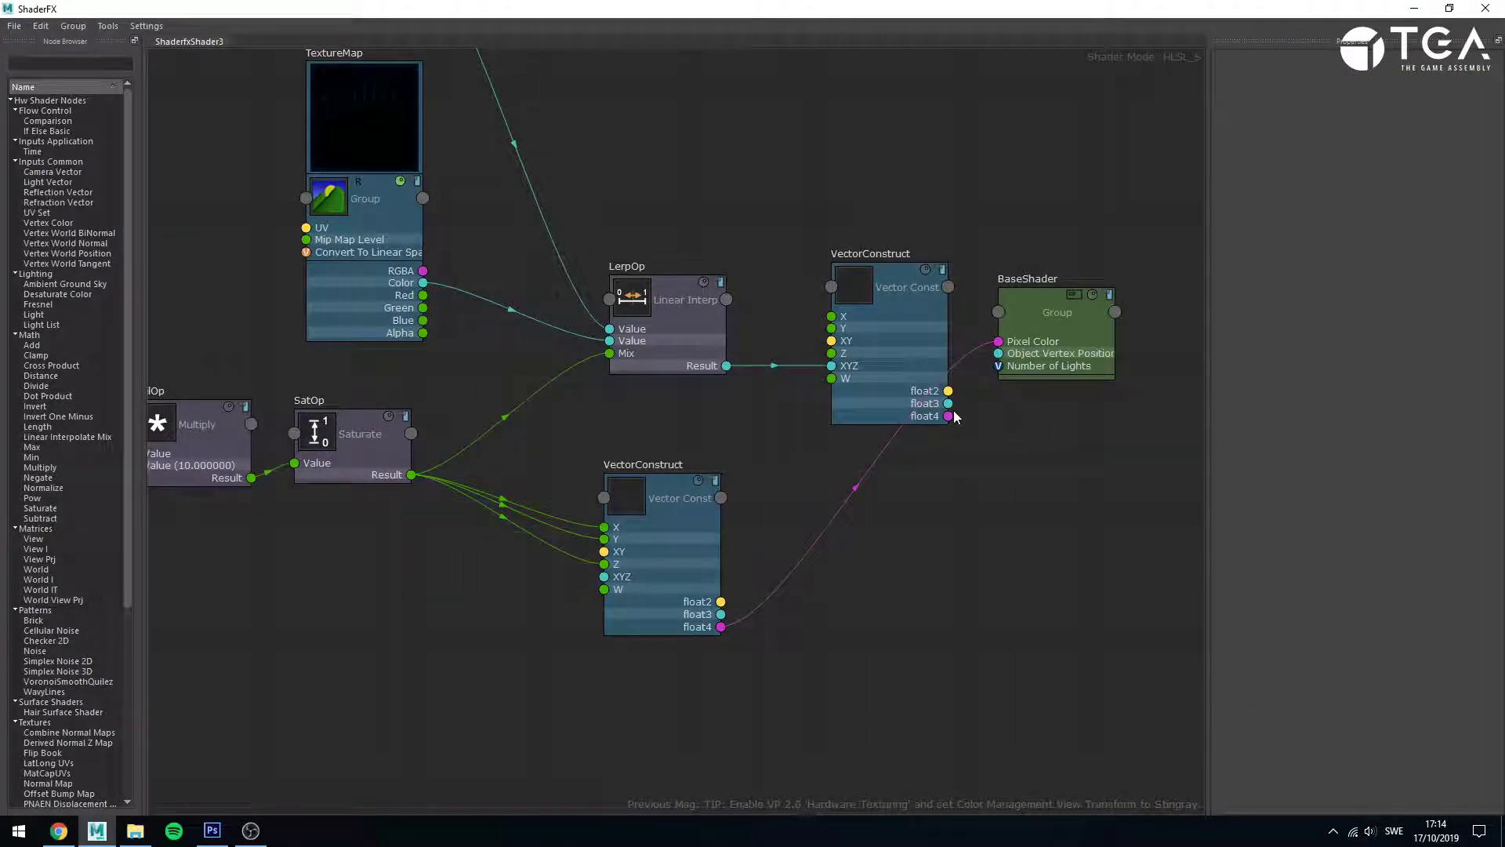
{"action": "left_click_drag", "start_coordinate": [952, 422], "coordinate": [998, 342]}
{"action": "left_click", "coordinate": [665, 541]}
{"action": "key", "text": "Delete"}
- Minimise ShaderFX to see the health bar showing three lit segments at Health 0.300
{"action": "scroll", "coordinate": [465, 534], "scroll_direction": "down", "scroll_amount": 2}
{"action": "middle_click_drag", "start_coordinate": [465, 534], "coordinate": [571, 635]}
{"action": "scroll", "coordinate": [571, 635], "scroll_direction": "down", "scroll_amount": 1}
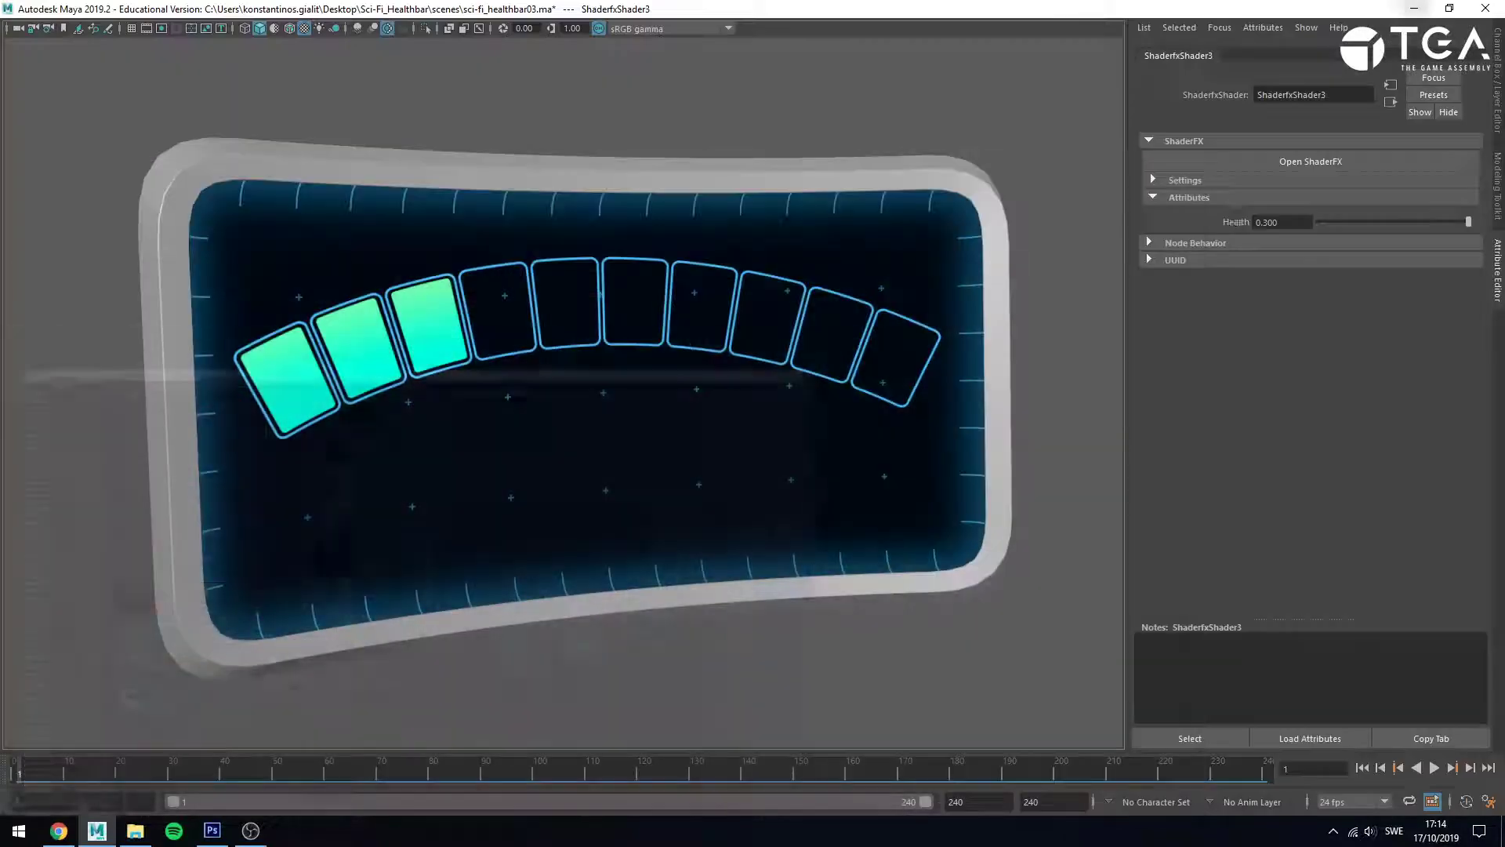
{"action": "left_click", "coordinate": [1415, 8]}
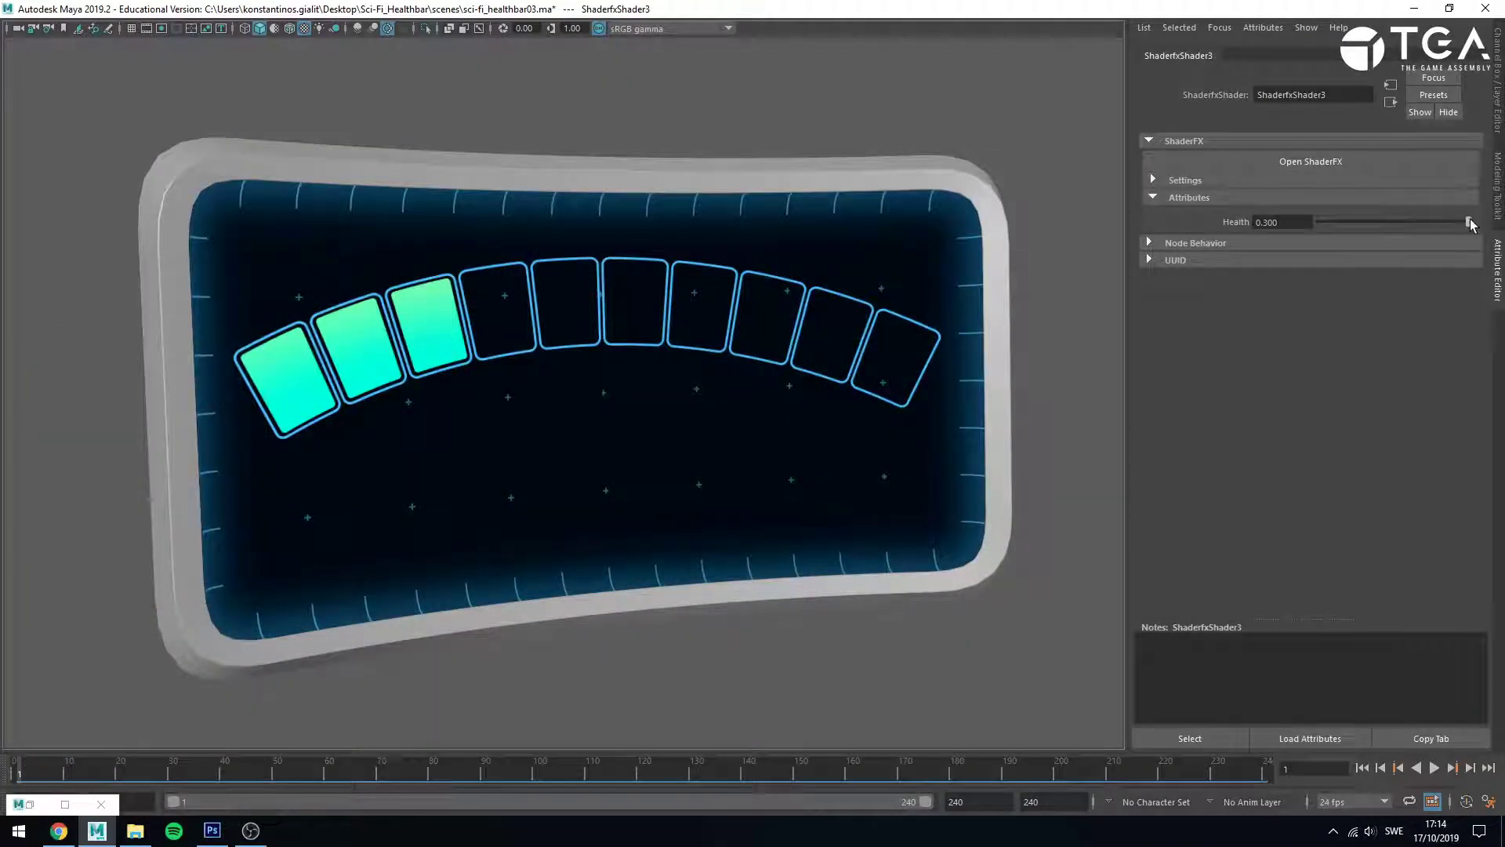
- Set Health to 0.5, then raise it to 1.000 to light all ten segments
{"action": "double_click", "coordinate": [1288, 218]}
{"action": "type", "text": "0.5"}
{"action": "key", "text": "Return"}
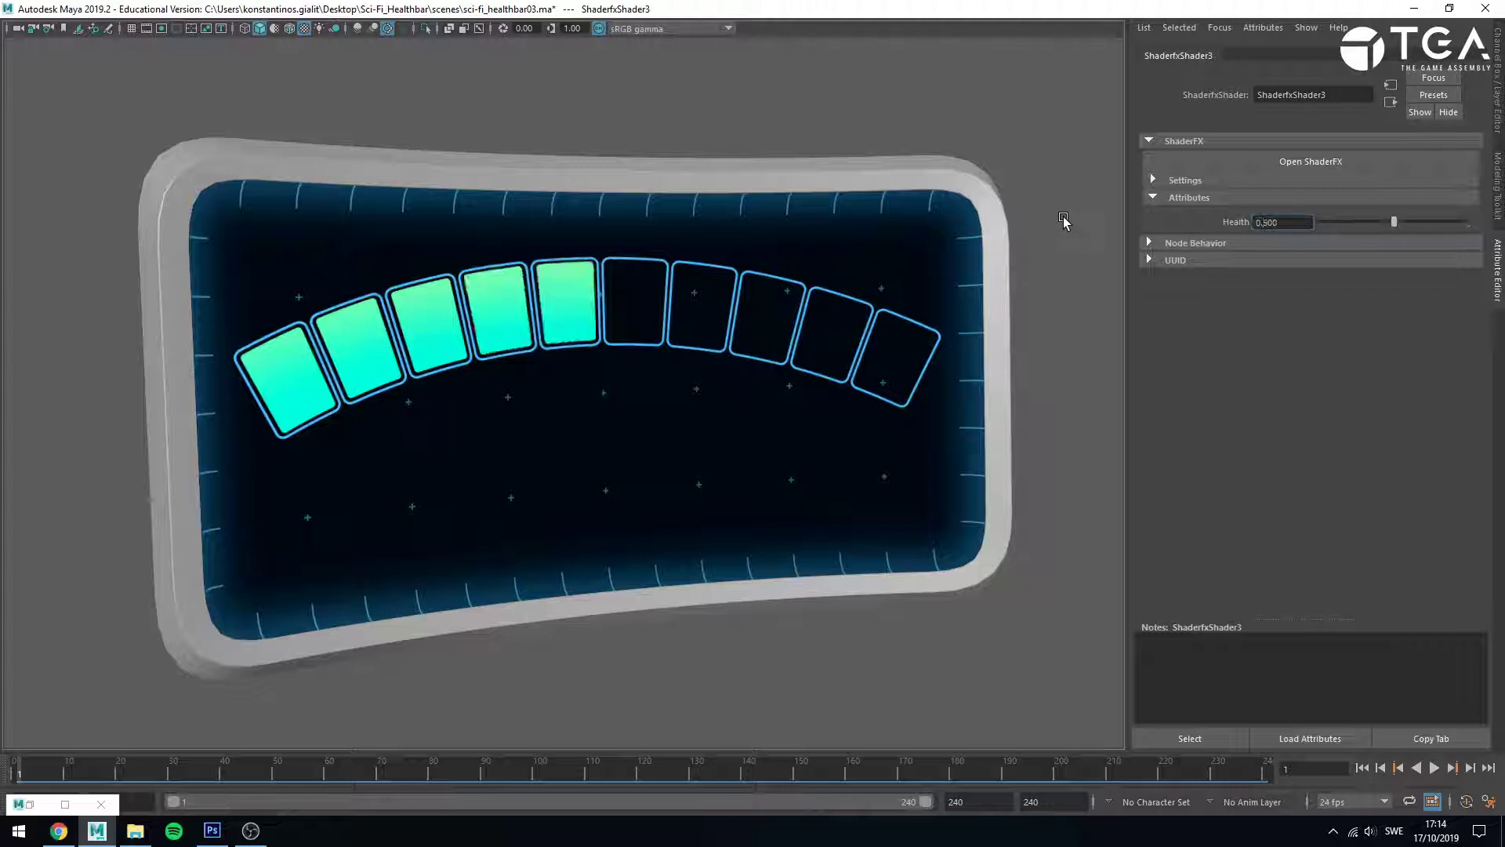
{"action": "mouse_move", "coordinate": [1395, 218]}
{"action": "left_mouse_down"}
{"action": "mouse_move", "coordinate": [1481, 220]}
{"action": "mouse_move", "coordinate": [1305, 211]}
{"action": "mouse_move", "coordinate": [1392, 236]}
{"action": "mouse_move", "coordinate": [1474, 227]}
{"action": "mouse_move", "coordinate": [1470, 255]}
{"action": "mouse_move", "coordinate": [1317, 223]}
{"action": "mouse_move", "coordinate": [1502, 239]}
{"action": "left_mouse_up"}
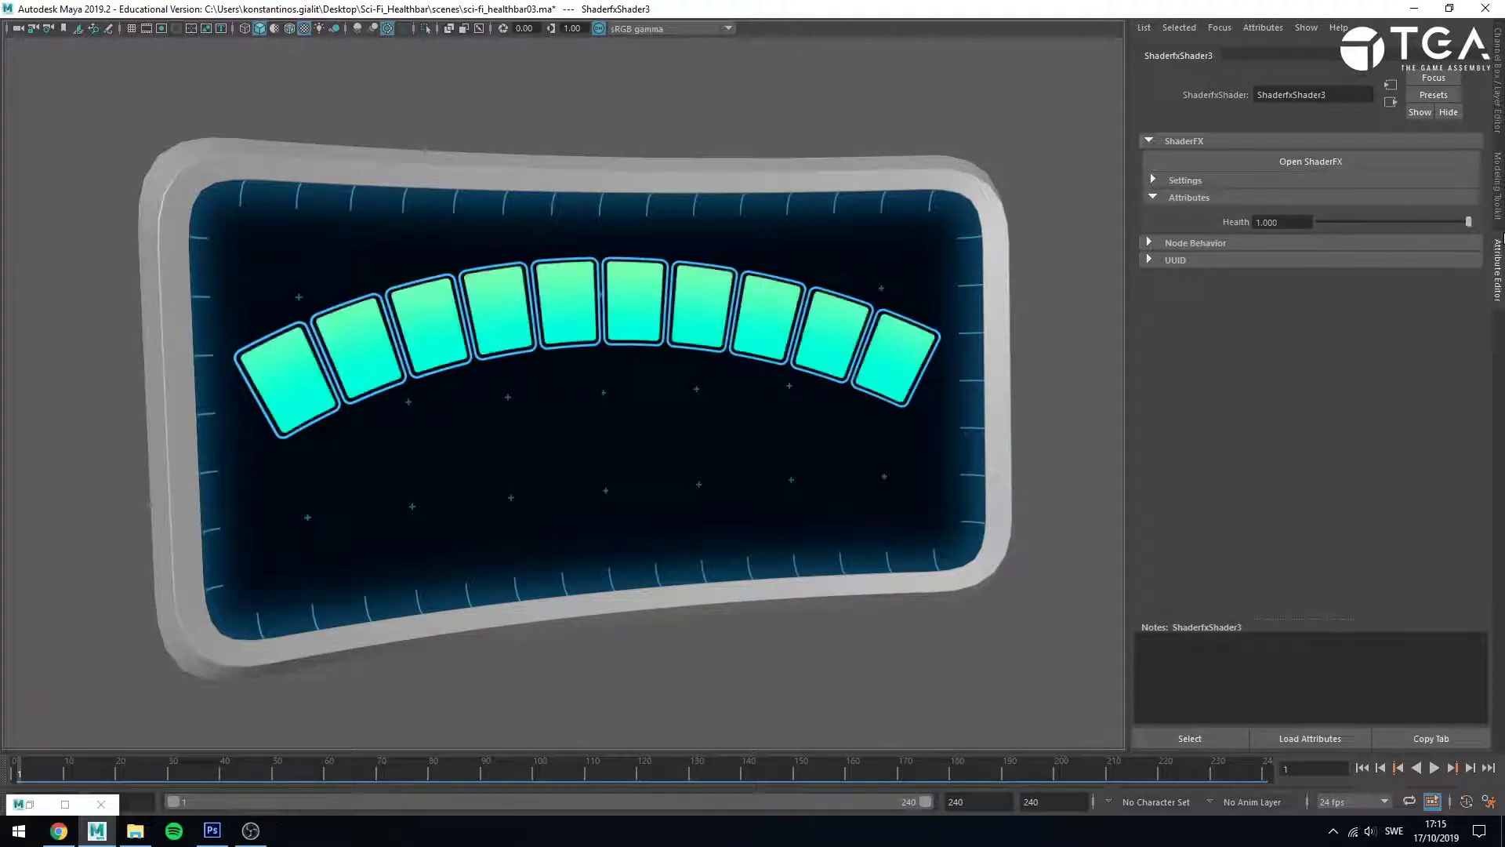
{"action": "left_click", "coordinate": [65, 804]}
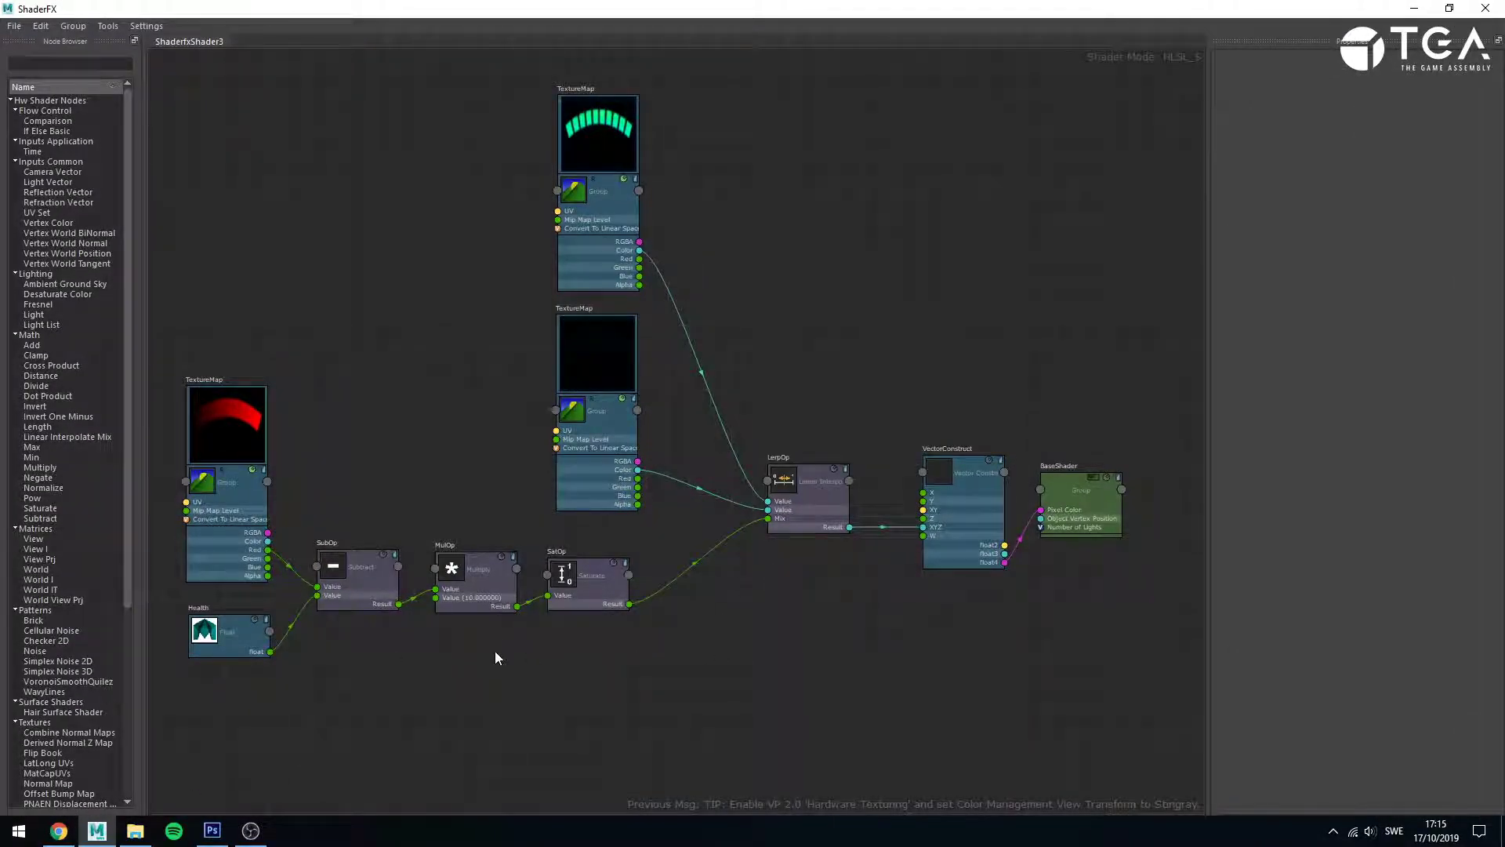
- Zoom and pan the node graph onto the Health, Subtract, Multiply and Saturate chain, then return to Desmos
{"action": "scroll", "coordinate": [320, 526], "scroll_direction": "down", "scroll_amount": 2}
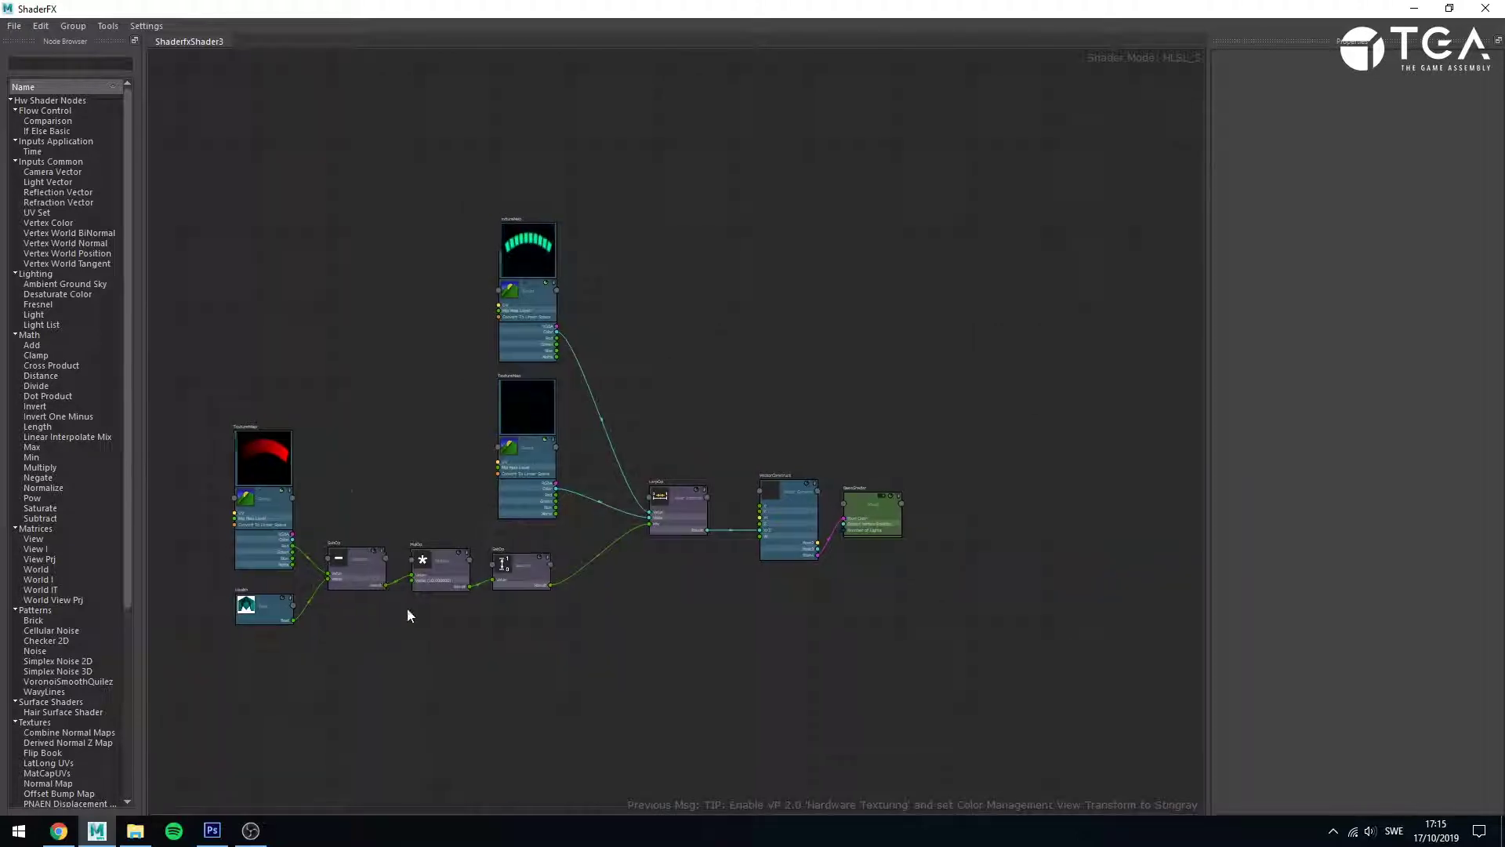
{"action": "middle_click_drag", "start_coordinate": [407, 609], "coordinate": [504, 586]}
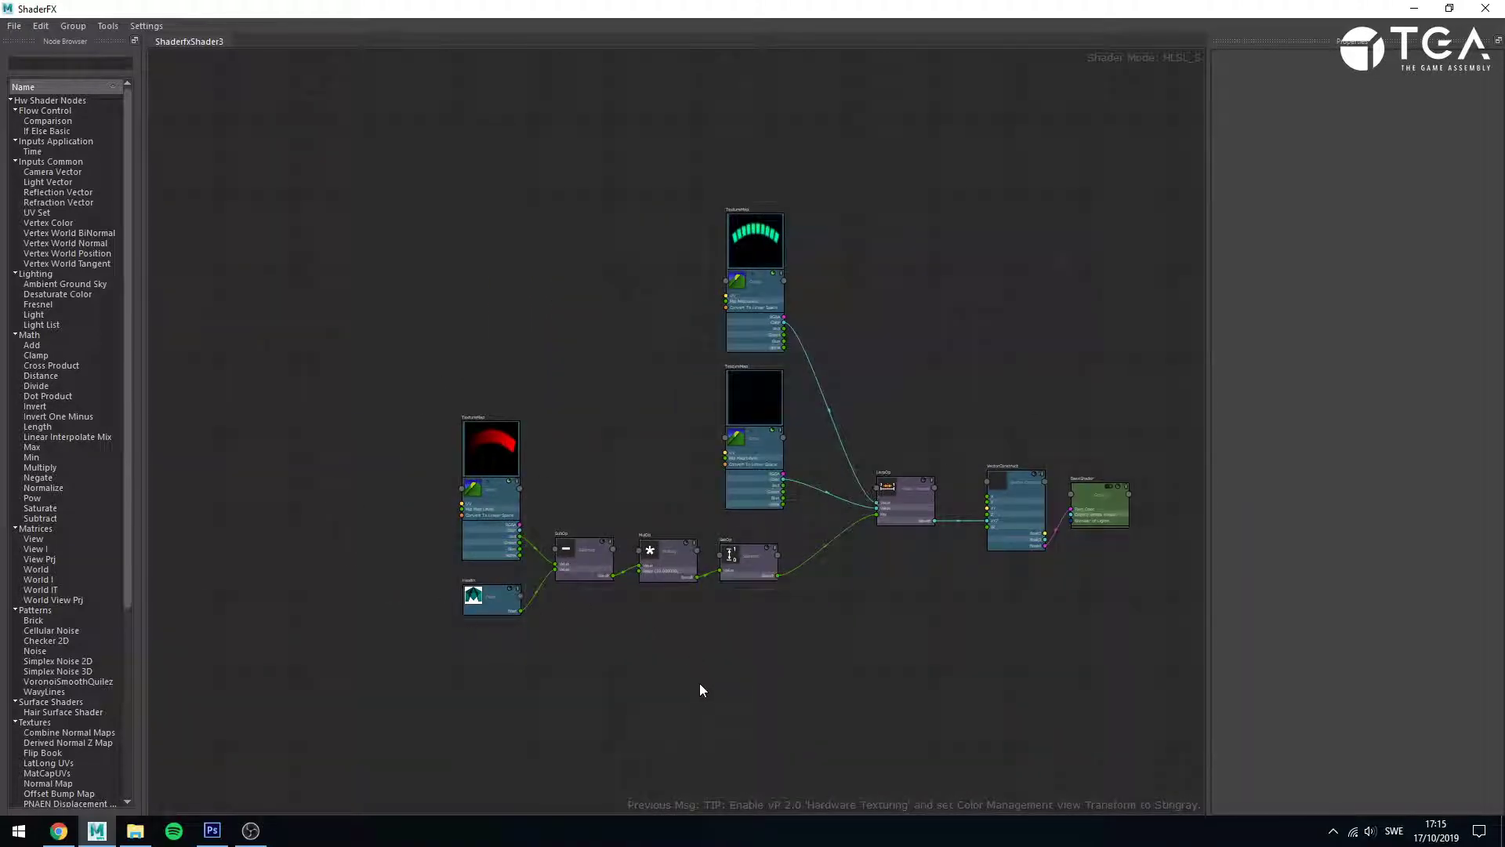
{"action": "middle_click_drag", "start_coordinate": [702, 690], "coordinate": [758, 610]}
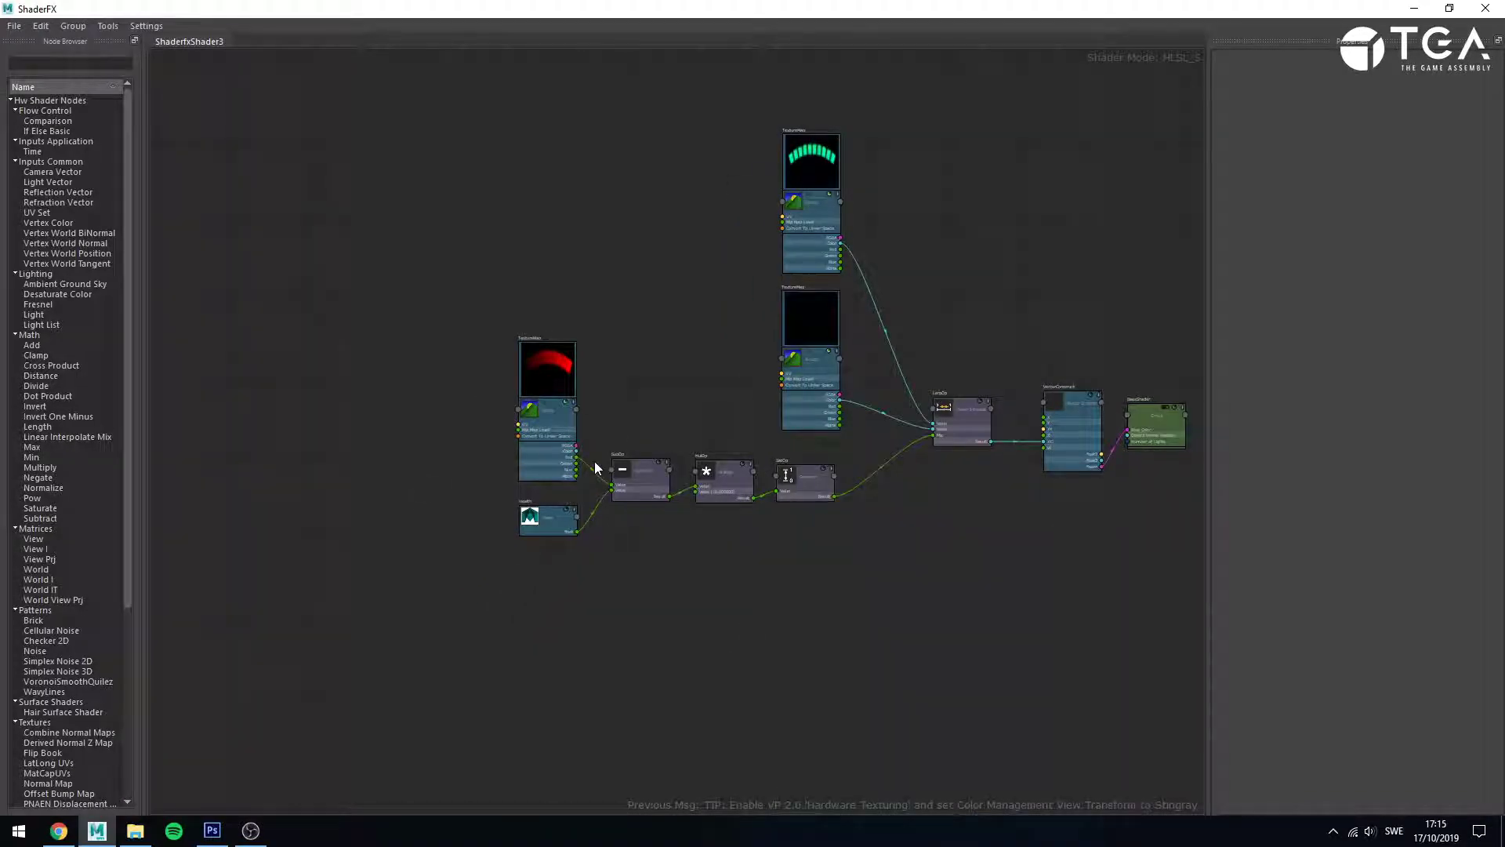
{"action": "scroll", "coordinate": [684, 540], "scroll_direction": "up", "scroll_amount": 2}
{"action": "scroll", "coordinate": [731, 558], "scroll_direction": "up", "scroll_amount": 2}
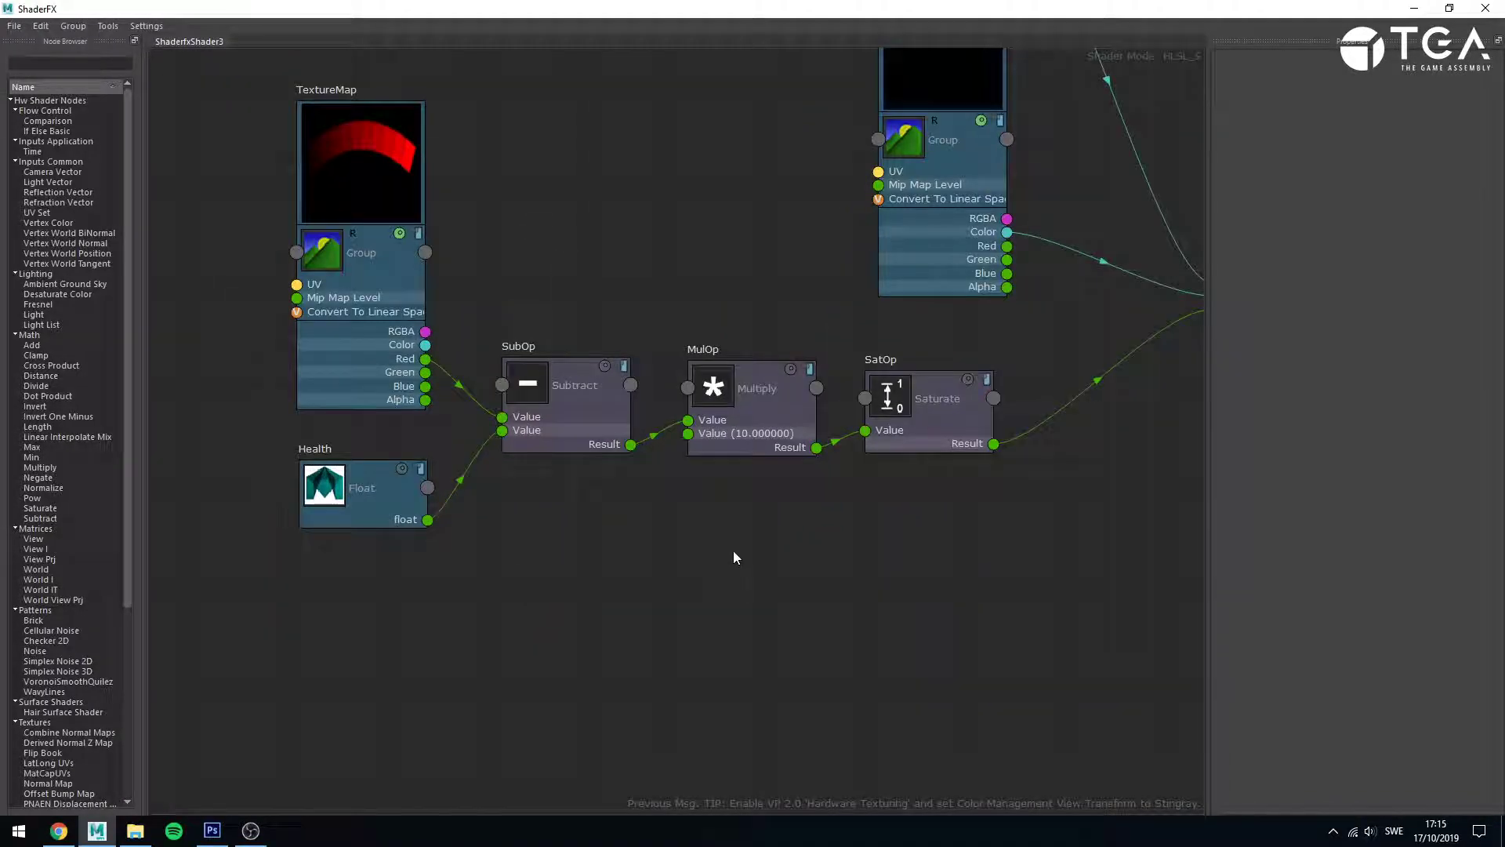
{"action": "middle_click_drag", "start_coordinate": [733, 551], "coordinate": [696, 661]}
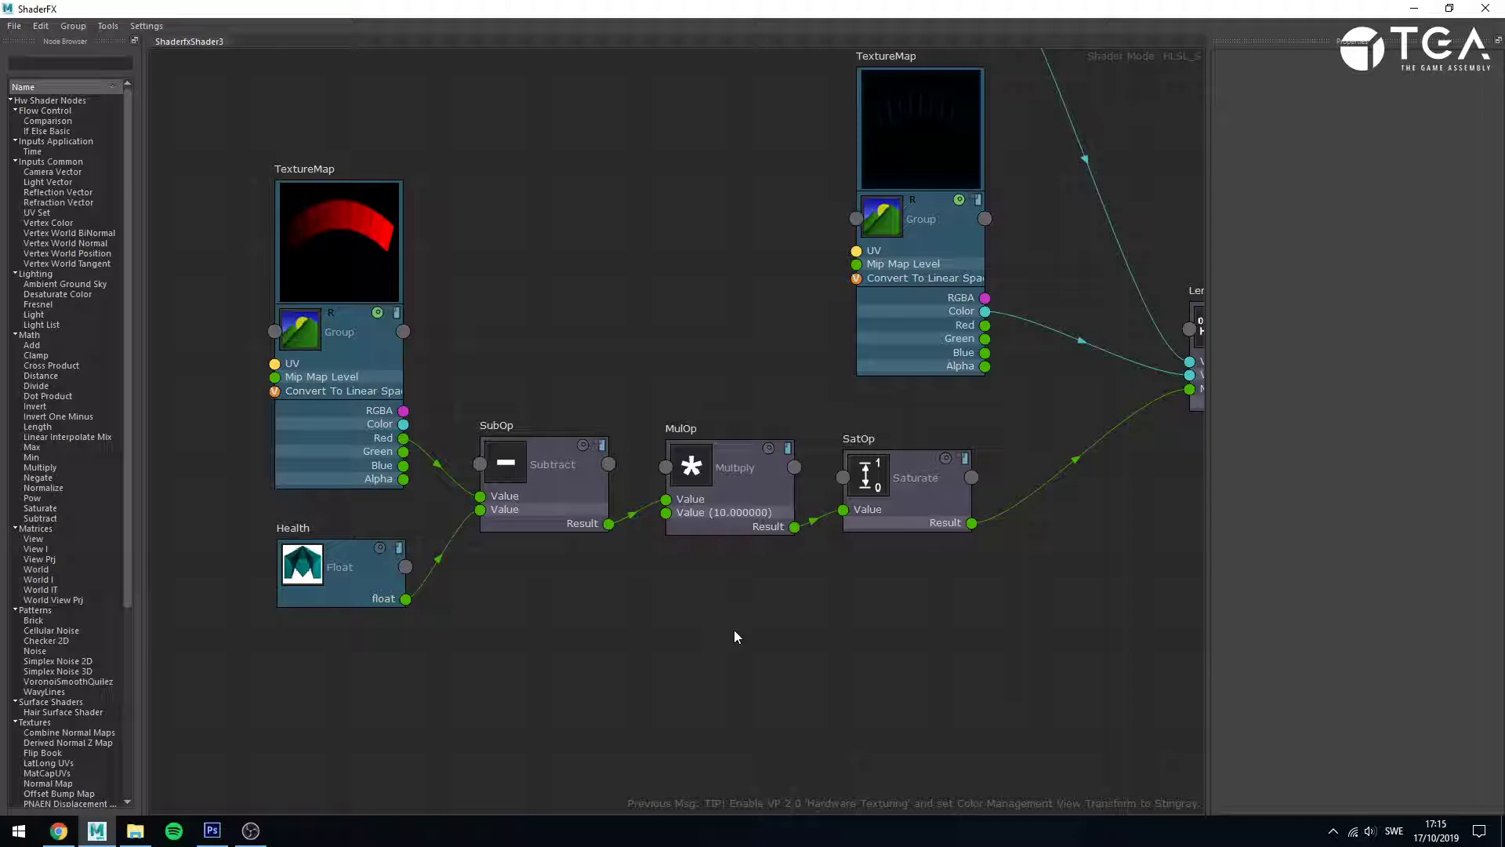
{"action": "left_click", "coordinate": [59, 831]}
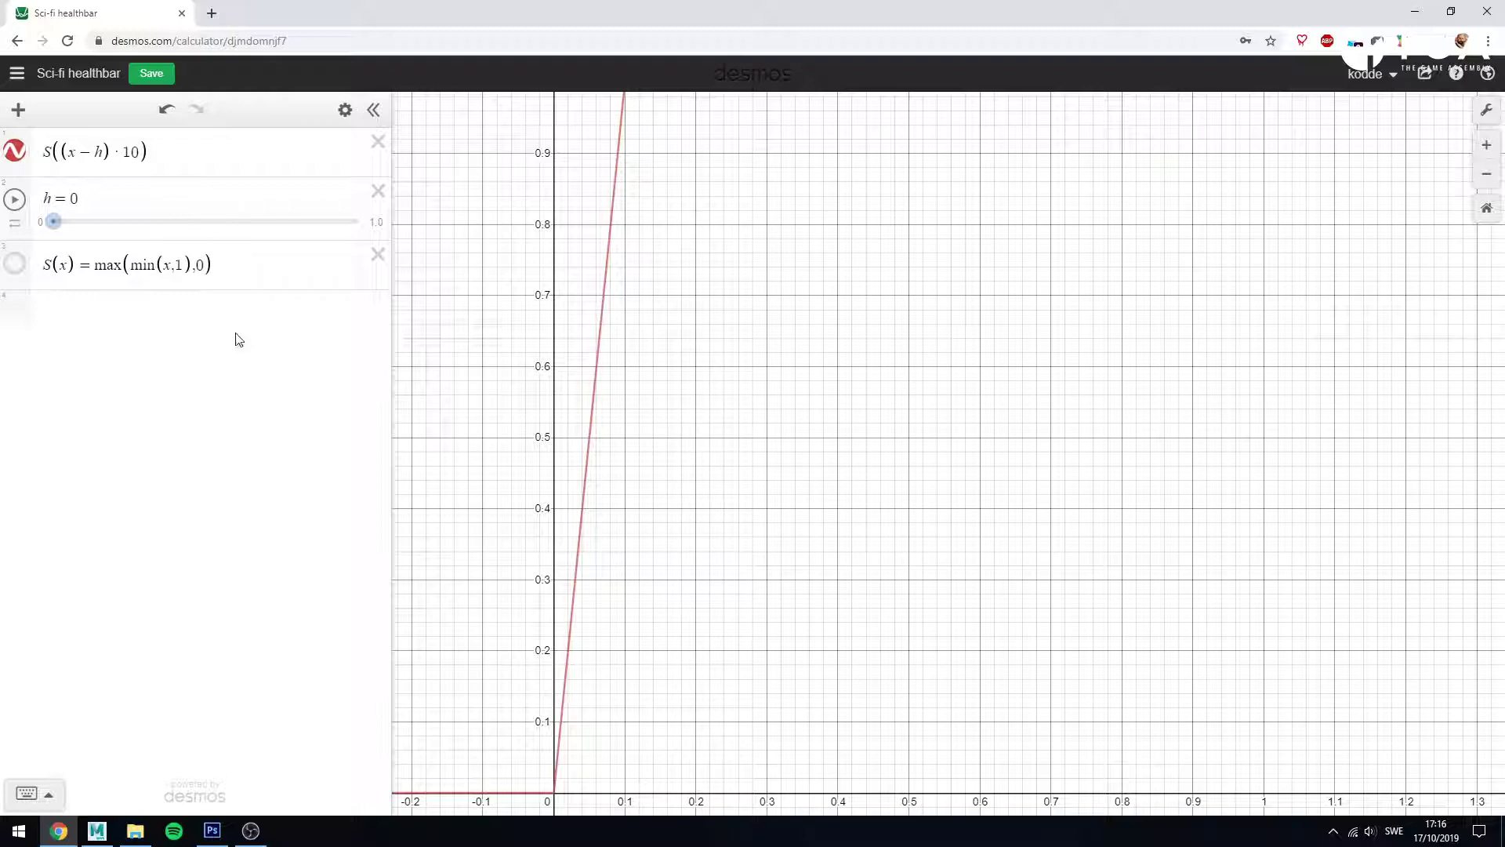
- Drag the h slider from 0 to 1, shifting the ramp back to start at x=1
{"action": "left_click_drag", "start_coordinate": [63, 233], "coordinate": [368, 229]}
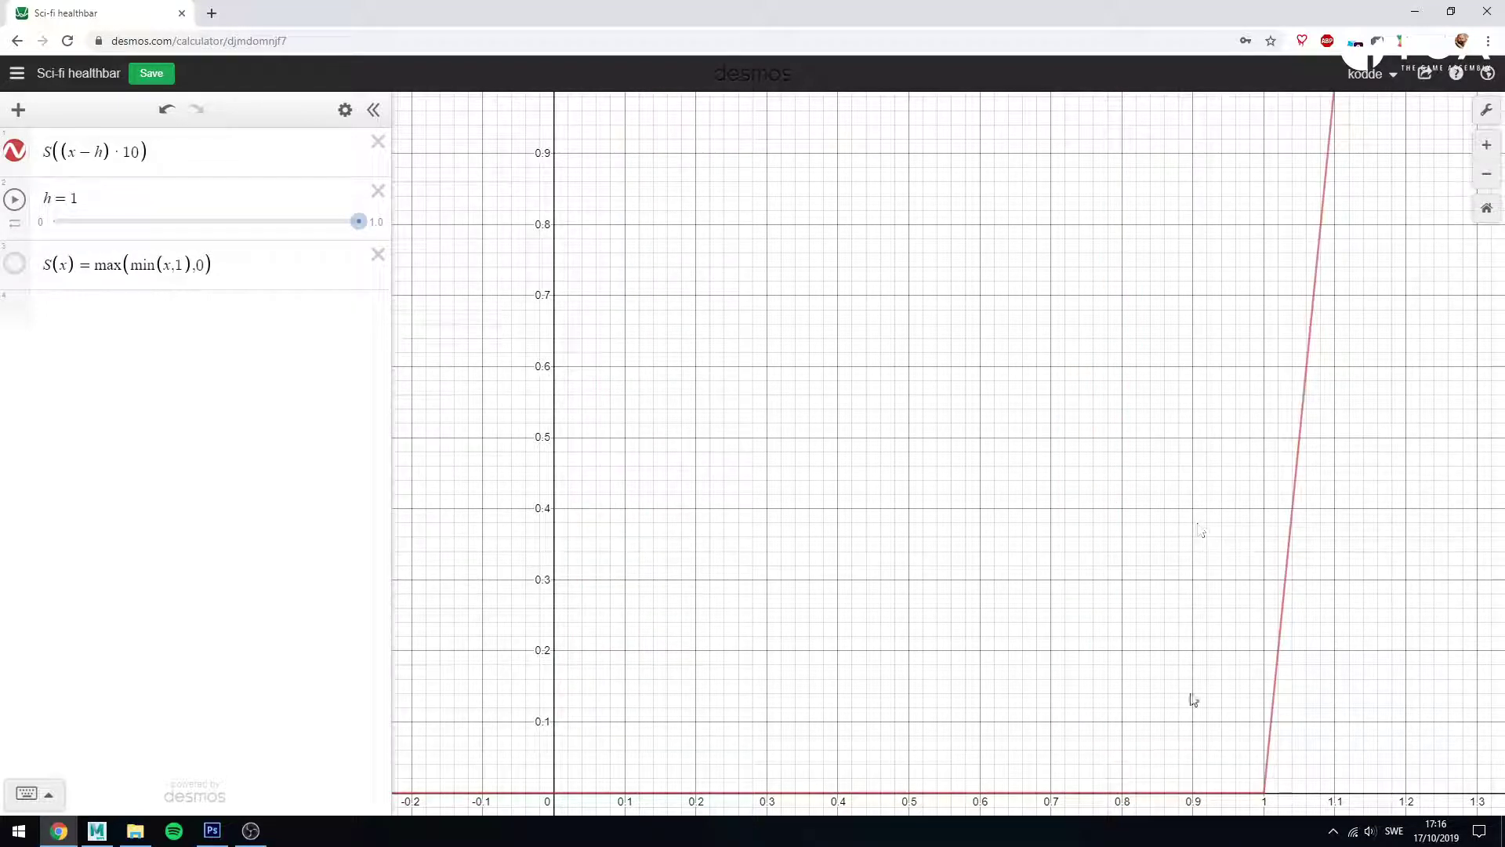